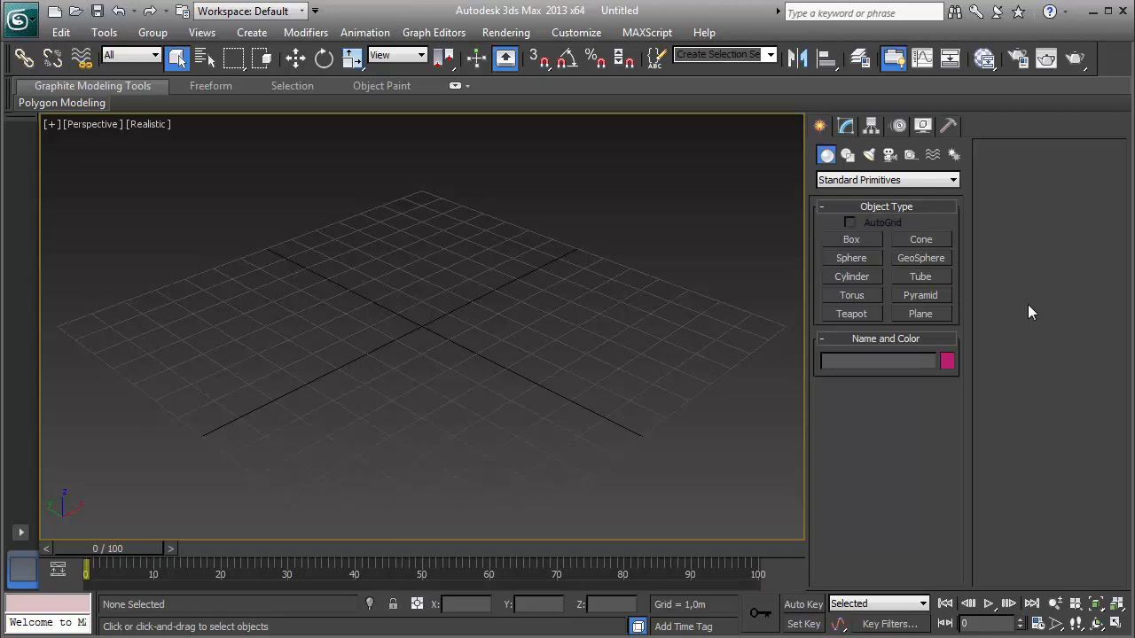
- Draw a cylinder near the grid's centre, about 0,44 m in radius and about 3,285 m high
{"action": "left_click", "coordinate": [864, 279]}
{"action": "left_click_drag", "start_coordinate": [426, 347], "coordinate": [434, 327]}
{"action": "left_click", "coordinate": [425, 214]}
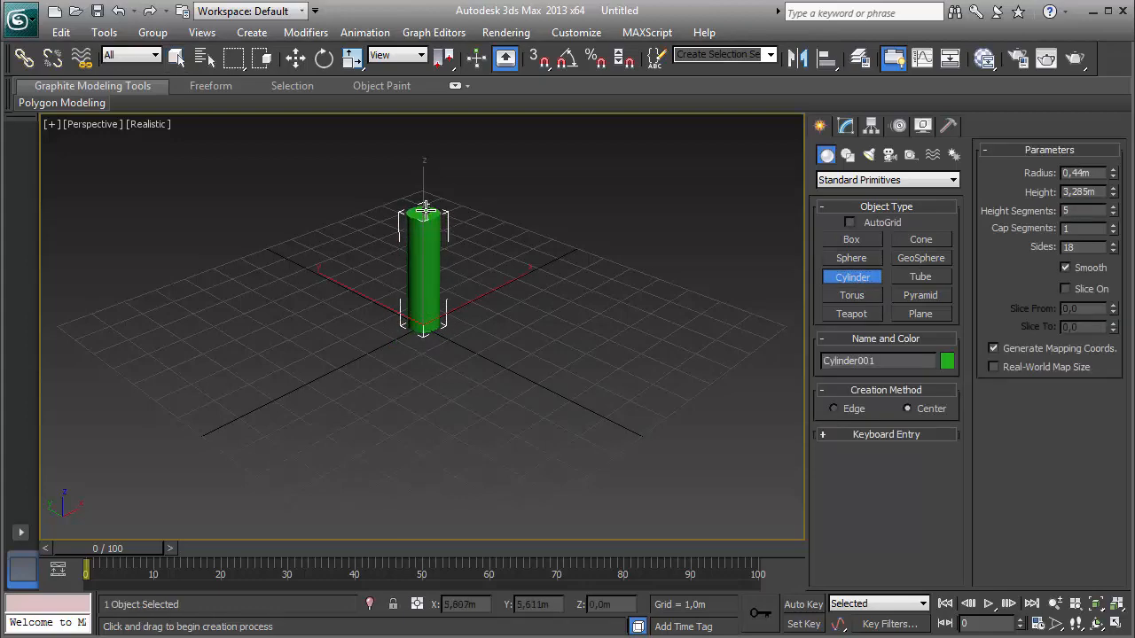
{"action": "middle_click_drag", "start_coordinate": [517, 311], "coordinate": [513, 364], "text": "alt"}
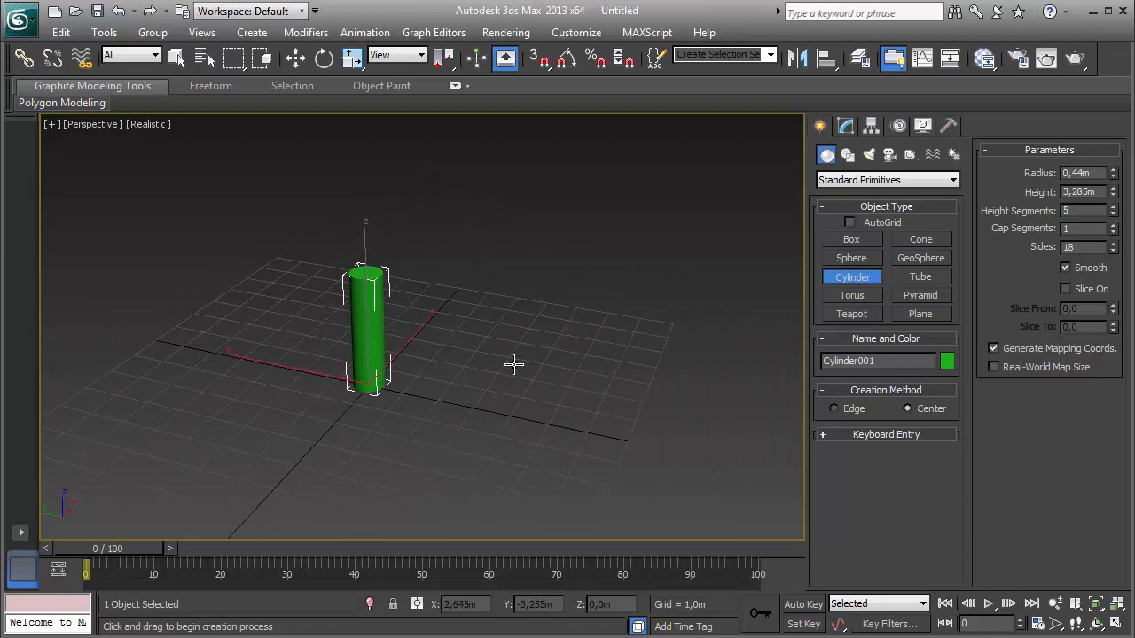
- Show edged faces in the perspective view and hide the selection brackets around the cylinder
{"action": "key", "text": "F4"}
{"action": "middle_click_drag", "start_coordinate": [426, 333], "coordinate": [537, 368], "text": "alt"}
{"action": "key", "text": "j"}
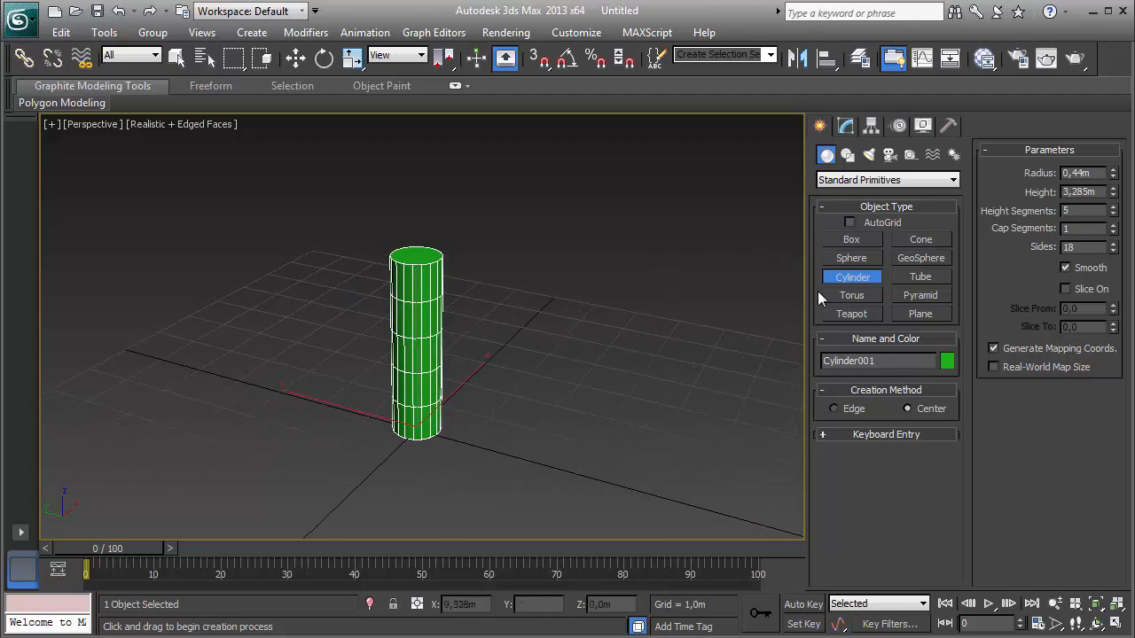
- Set the cylinder to 8 sides and 3 height segments
{"action": "middle_click_drag", "start_coordinate": [550, 395], "coordinate": [487, 309], "text": "alt"}
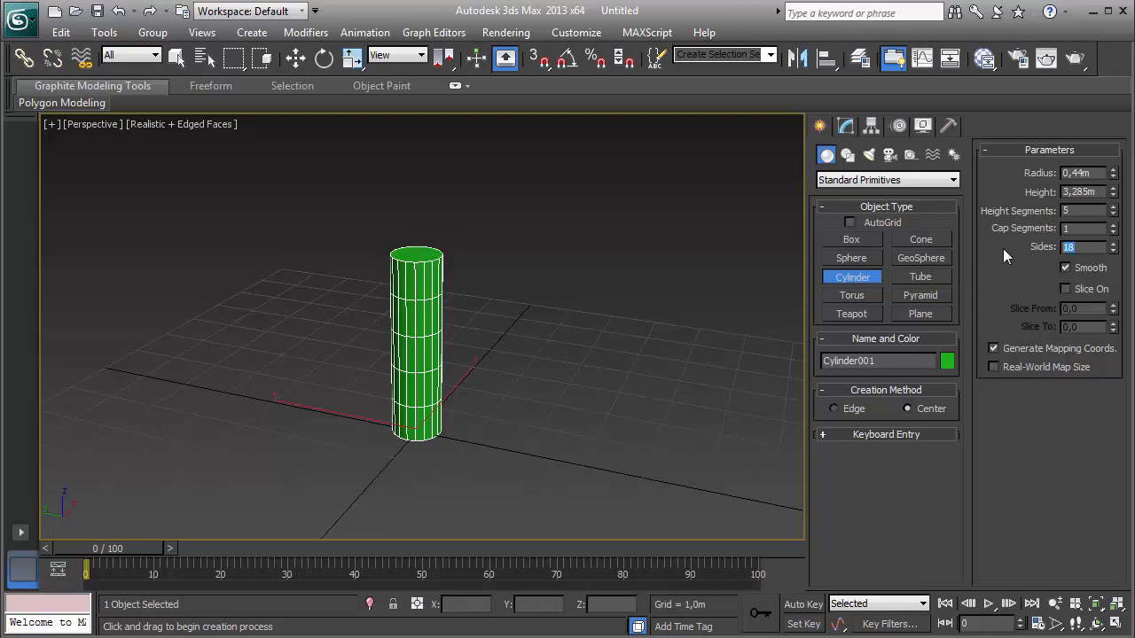
{"action": "type", "text": "8"}
{"action": "key", "text": "Return"}
{"action": "middle_click_drag", "start_coordinate": [316, 403], "coordinate": [391, 382], "text": "alt"}
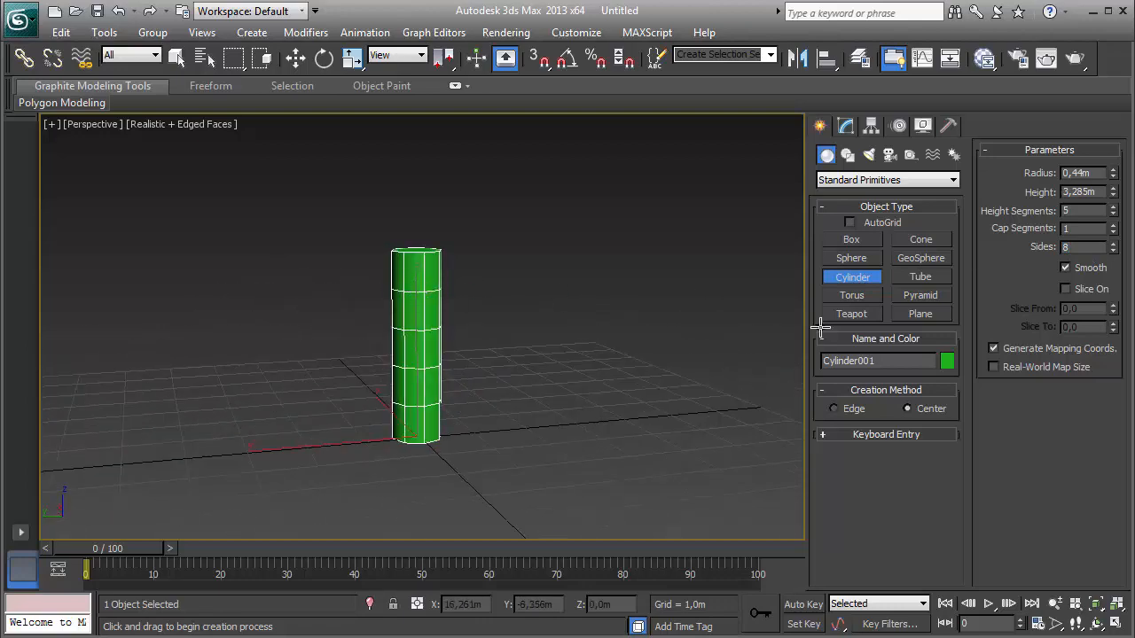
{"action": "left_click", "coordinate": [1114, 216]}
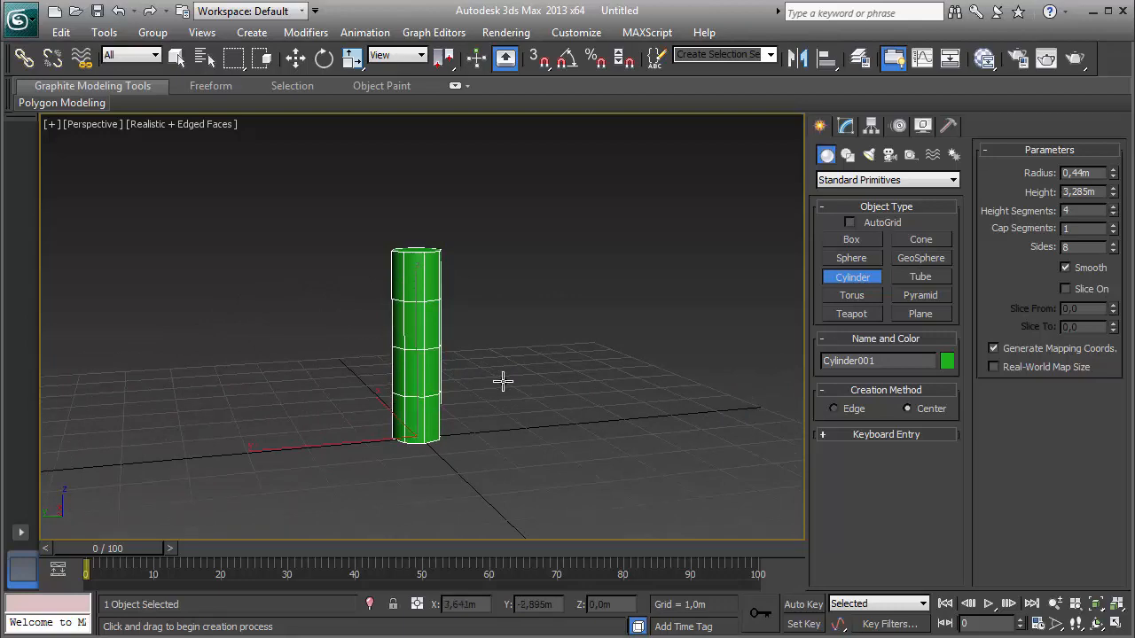
{"action": "middle_click_drag", "start_coordinate": [502, 380], "coordinate": [496, 390], "text": "alt"}
{"action": "left_click", "coordinate": [1113, 215]}
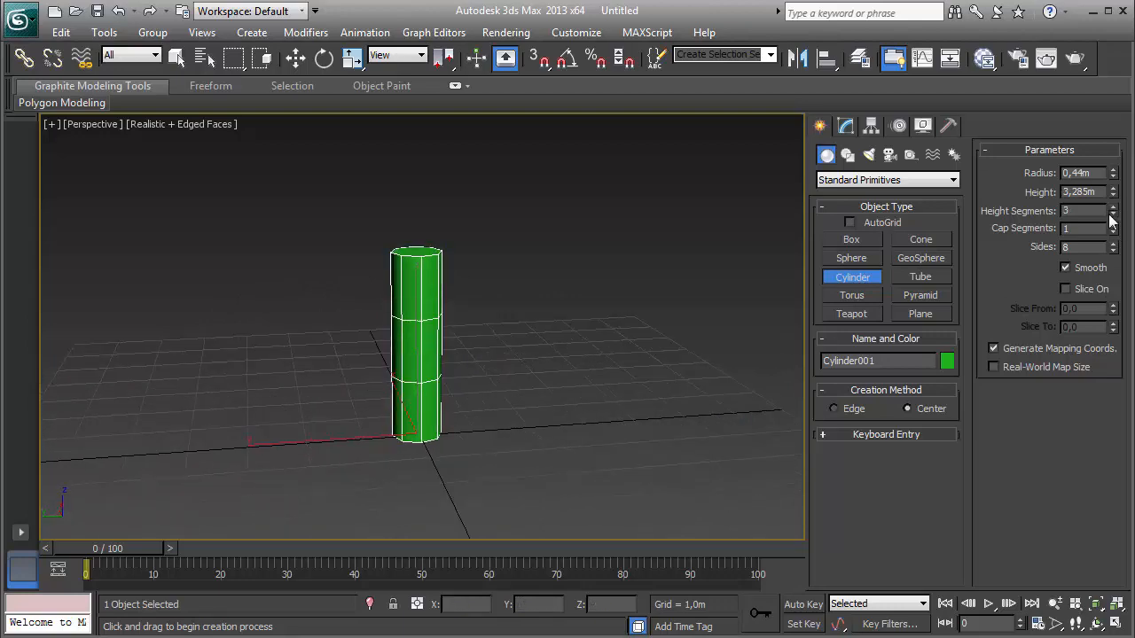
- Finish creating the cylinder and convert it to an Editable Poly
{"action": "middle_click_drag", "start_coordinate": [692, 342], "coordinate": [679, 368], "text": "alt"}
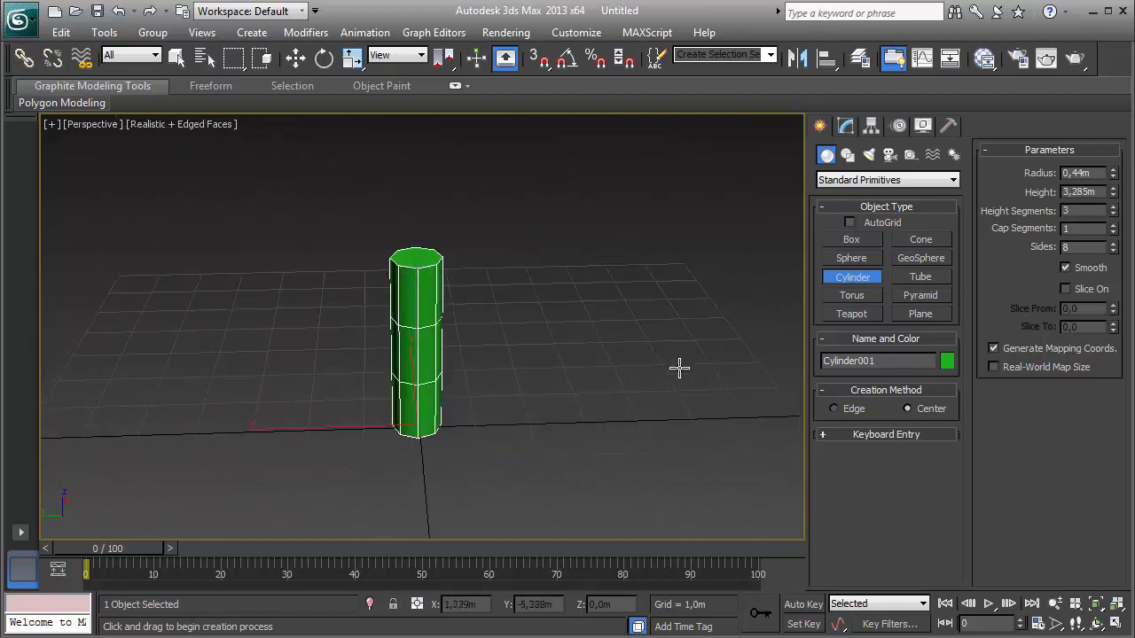
{"action": "right_click", "coordinate": [460, 353]}
{"action": "right_click", "coordinate": [393, 311]}
{"action": "mouse_move", "coordinate": [496, 472]}
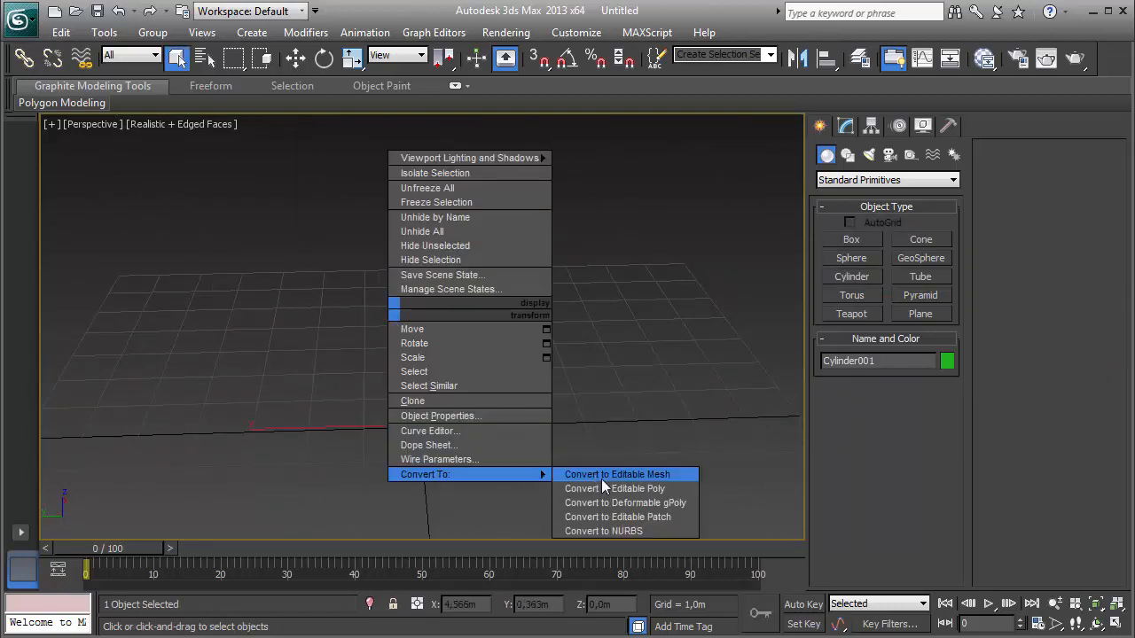
{"action": "left_click", "coordinate": [602, 478]}
- Select the lower horizontal edge loop of the cylinder and remove it
{"action": "middle_click_drag", "start_coordinate": [409, 381], "coordinate": [407, 357], "text": "alt"}
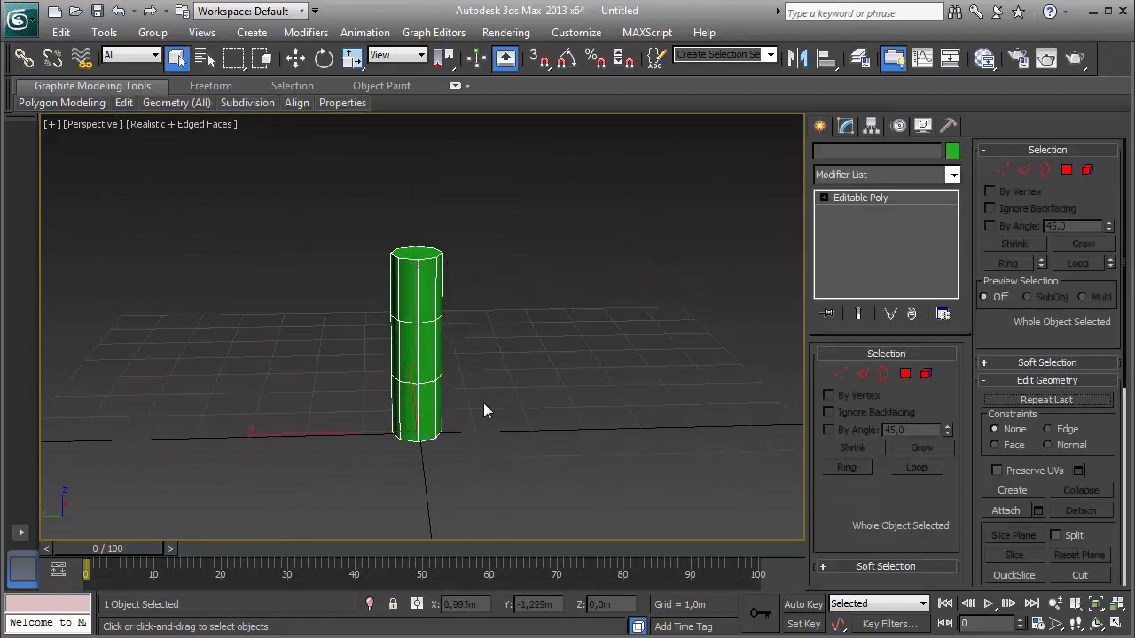
{"action": "left_click", "coordinate": [862, 374]}
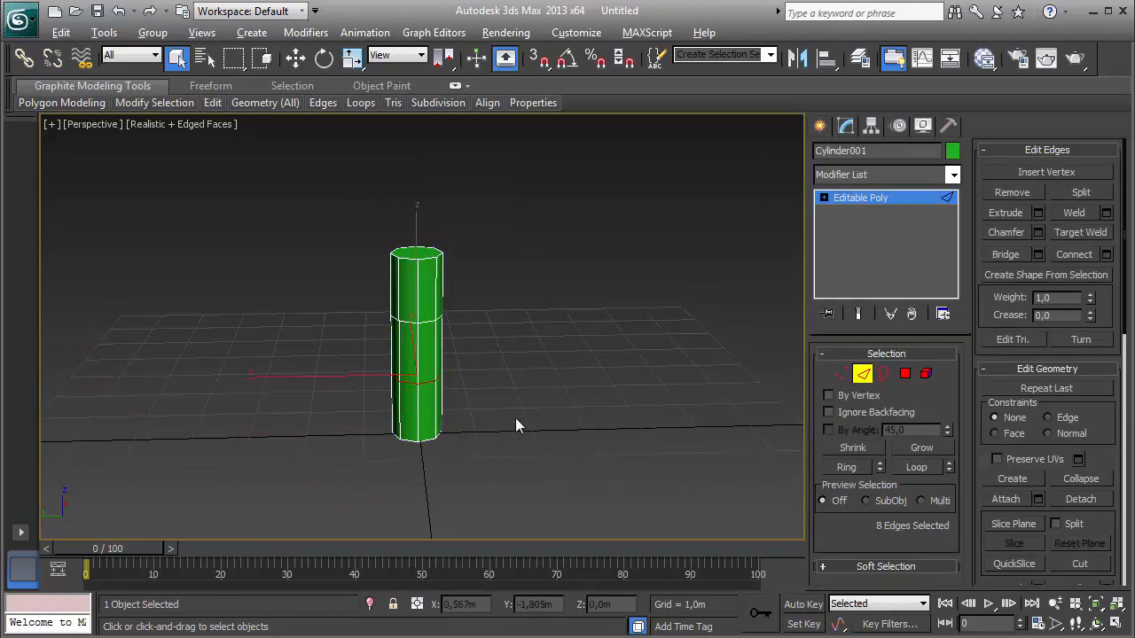
{"action": "middle_click_drag", "start_coordinate": [586, 404], "coordinate": [797, 428], "text": "alt"}
- Select the cylinder's top polygon and collapse it to a single point to form a pointed tip
{"action": "left_click", "coordinate": [904, 373]}
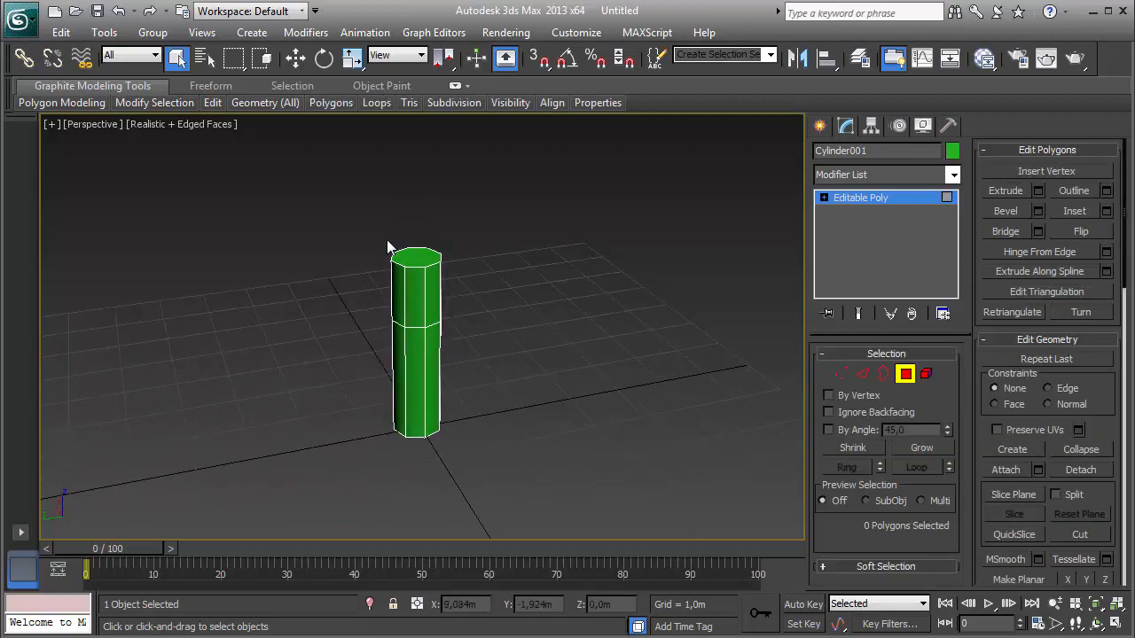
{"action": "left_click", "coordinate": [419, 260]}
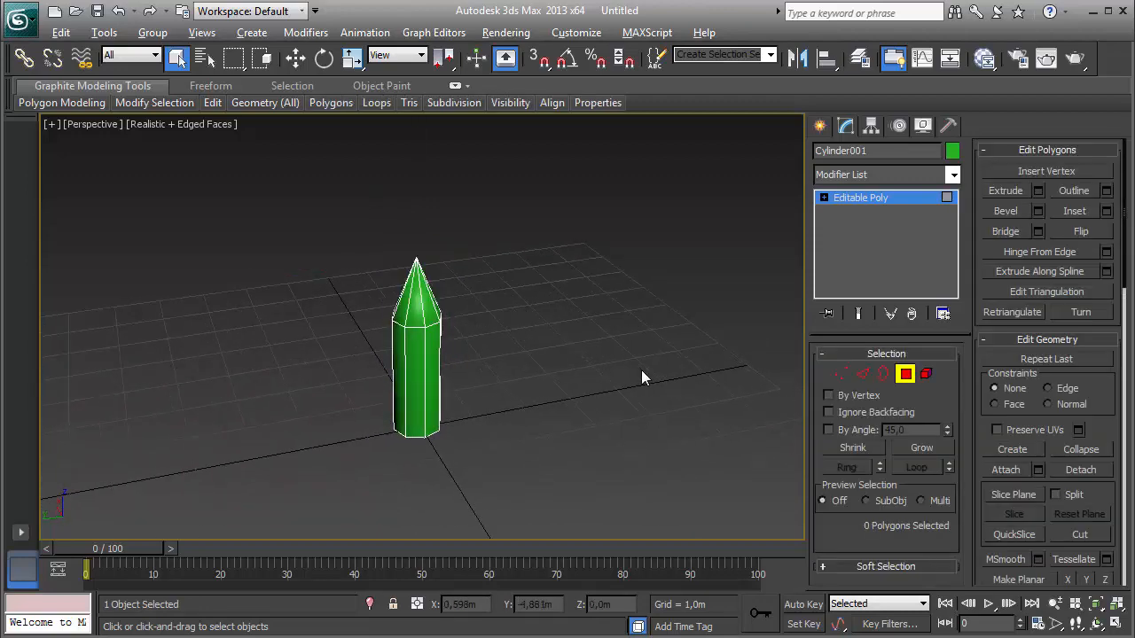
{"action": "middle_click_drag", "start_coordinate": [641, 370], "coordinate": [620, 351], "text": "alt"}
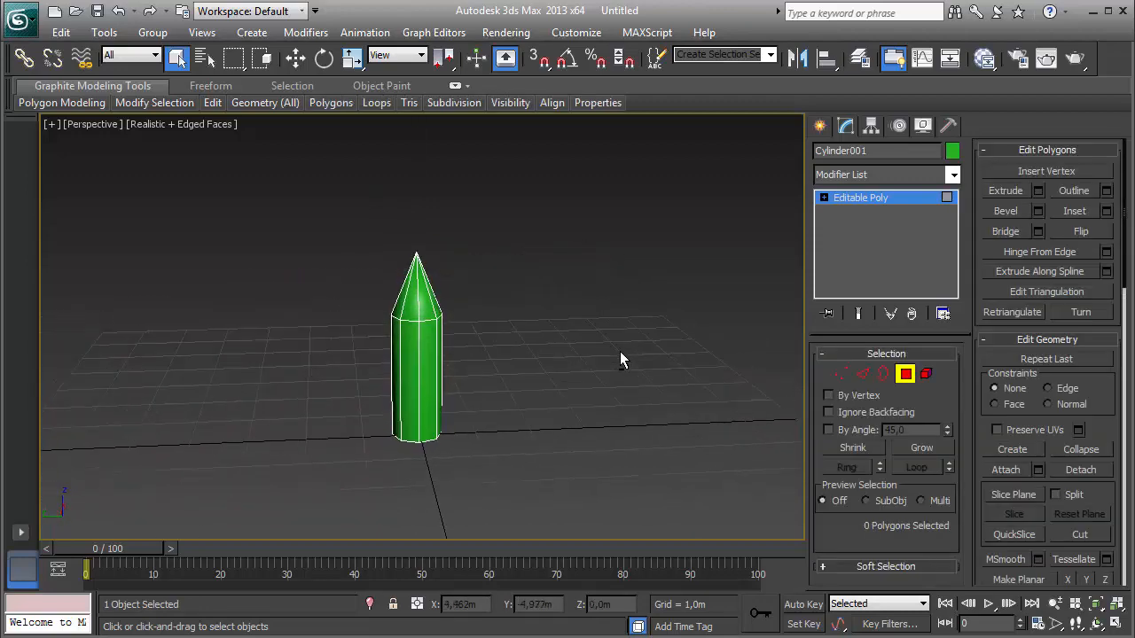
{"action": "key", "text": "ctrl+z"}
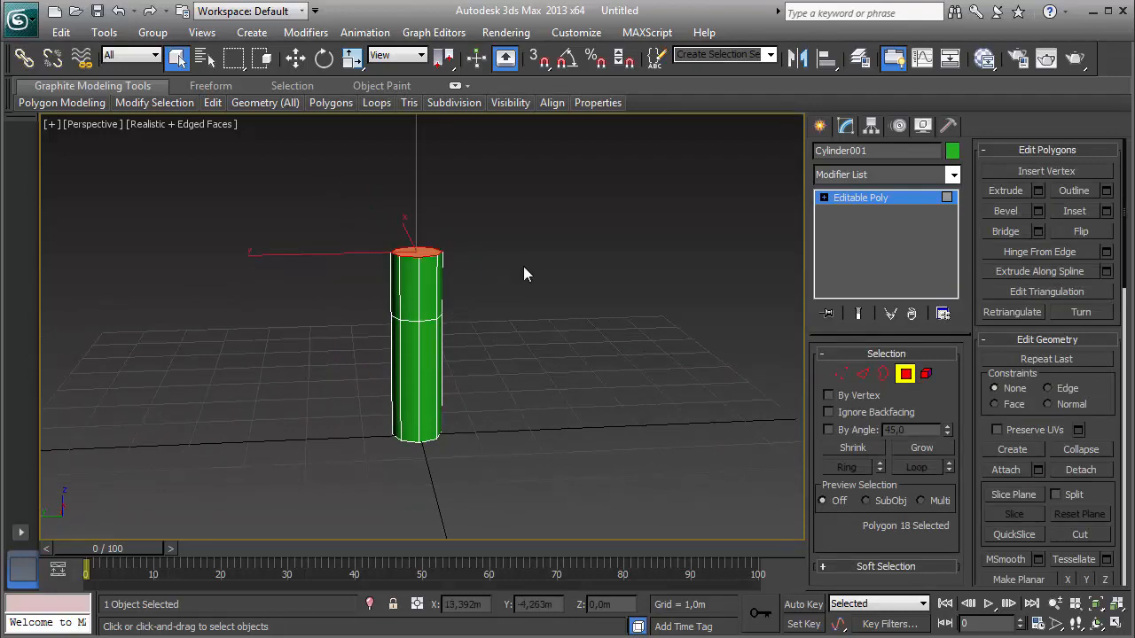
{"action": "middle_click_drag", "start_coordinate": [523, 266], "coordinate": [526, 285], "text": "alt"}
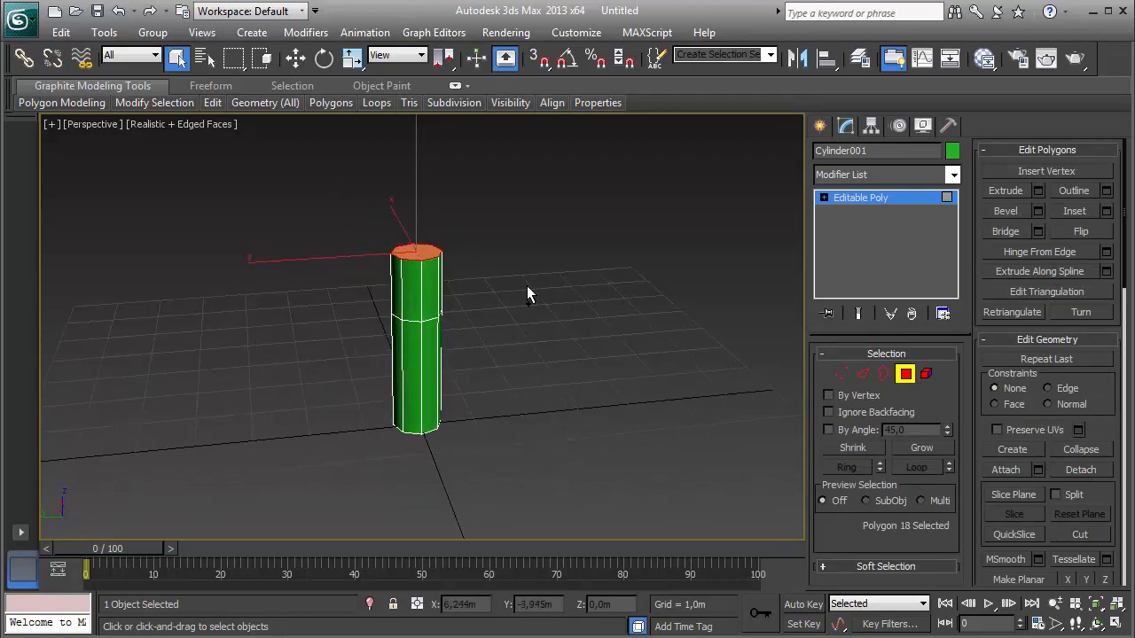
{"action": "left_click", "coordinate": [1076, 450]}
- Select the whole pointed cylinder as an element and clone it with a rotation so the copy leans sideways
{"action": "middle_click_drag", "start_coordinate": [666, 385], "coordinate": [546, 432], "text": "alt"}
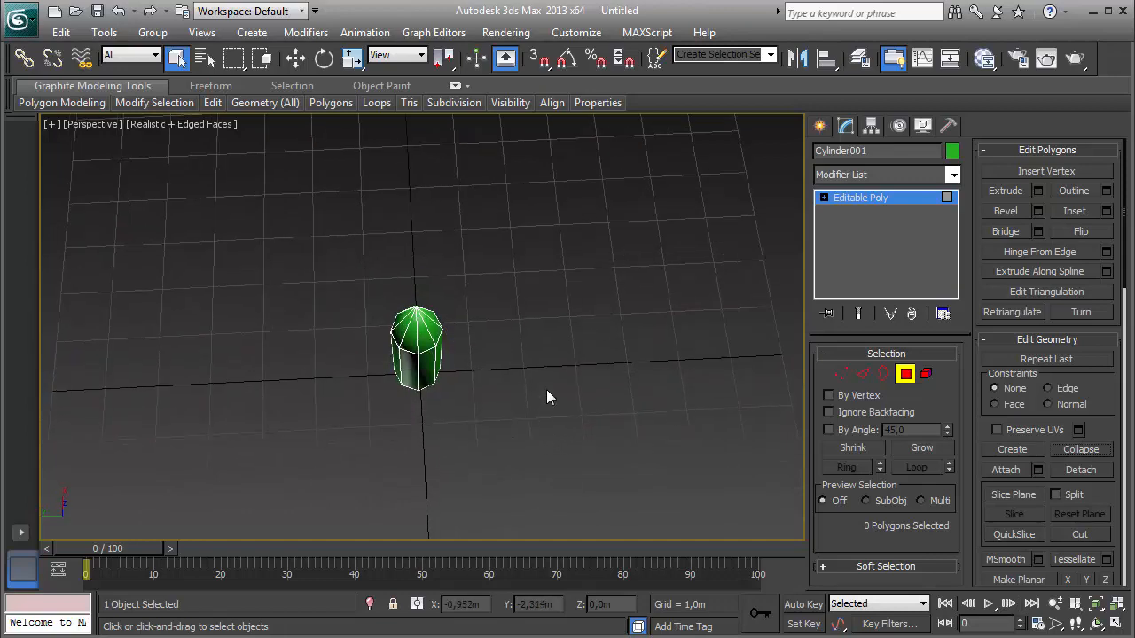
{"action": "middle_click_drag", "start_coordinate": [547, 352], "coordinate": [536, 339], "text": "alt"}
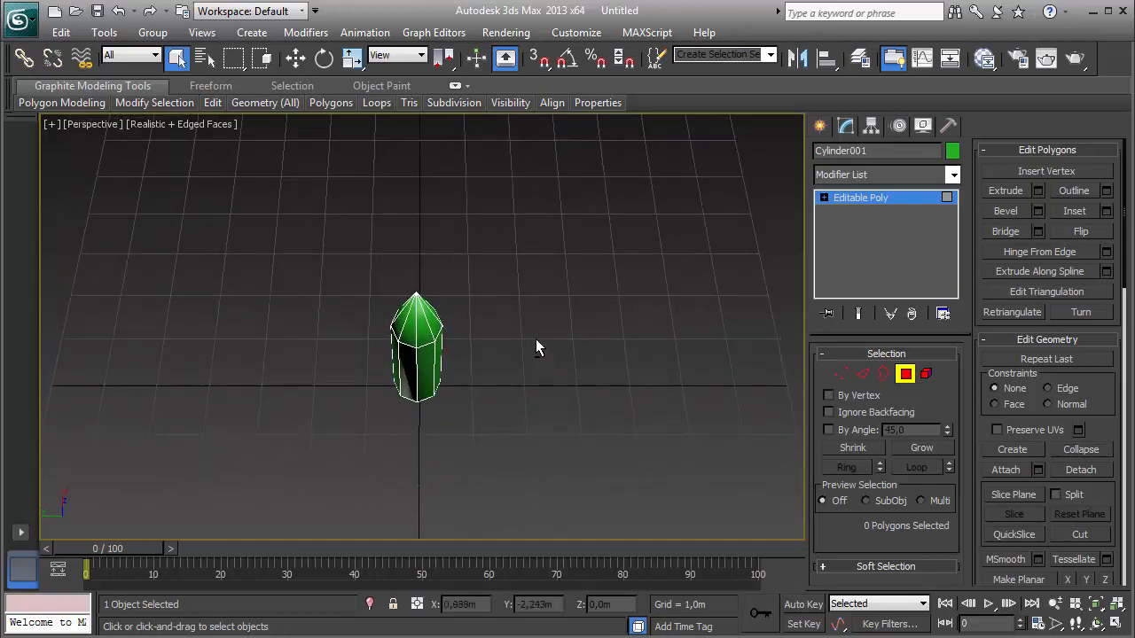
{"action": "left_click", "coordinate": [926, 374]}
{"action": "key", "text": "e"}
{"action": "left_click", "coordinate": [435, 354]}
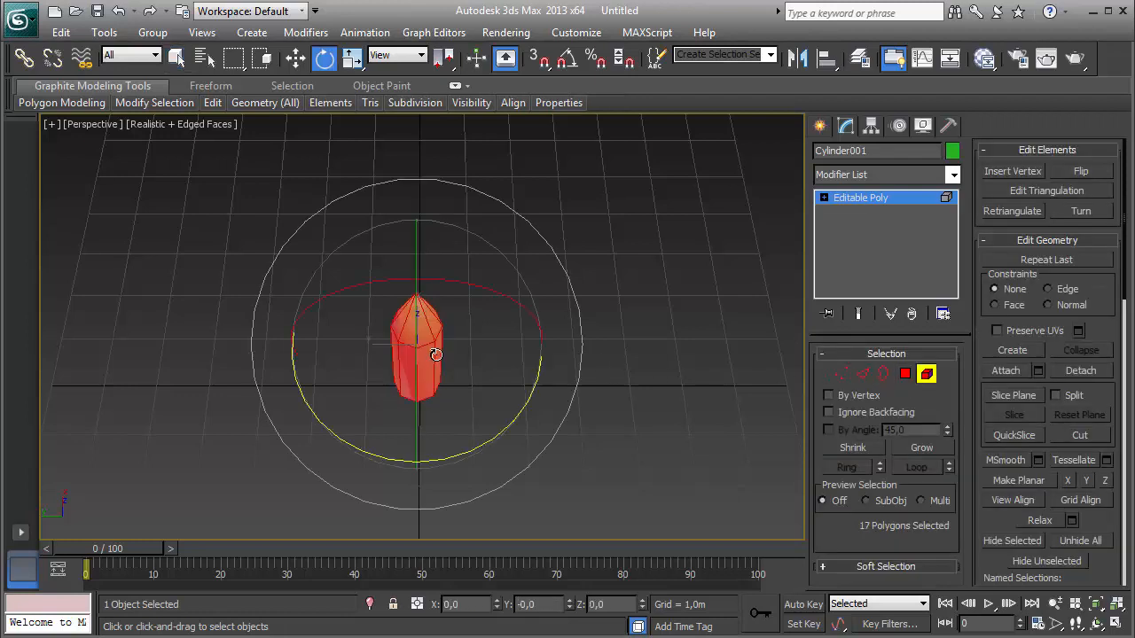
{"action": "left_click_drag", "start_coordinate": [451, 404], "coordinate": [426, 396], "text": "shift"}
{"action": "left_click", "coordinate": [629, 340]}
- Move the tilted copy along Y to one side of the original and clone it to the other side
{"action": "right_click", "coordinate": [516, 338]}
{"action": "left_click", "coordinate": [527, 358]}
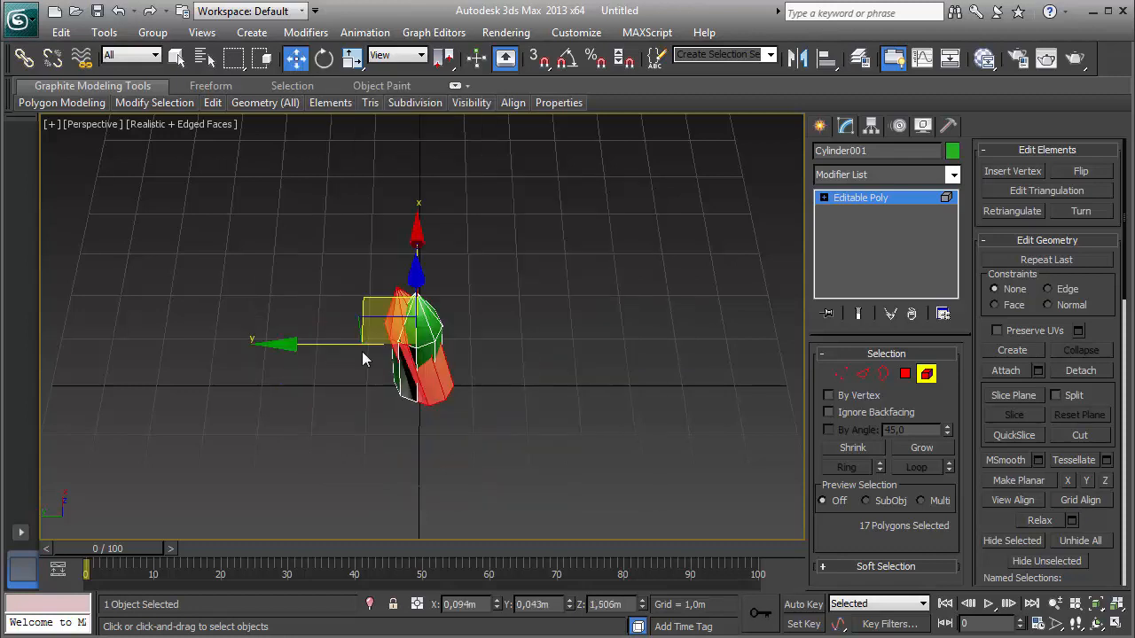
{"action": "mouse_move", "coordinate": [362, 351]}
{"action": "left_mouse_down"}
{"action": "mouse_move", "coordinate": [270, 349]}
{"action": "mouse_move", "coordinate": [404, 348]}
{"action": "left_mouse_up"}
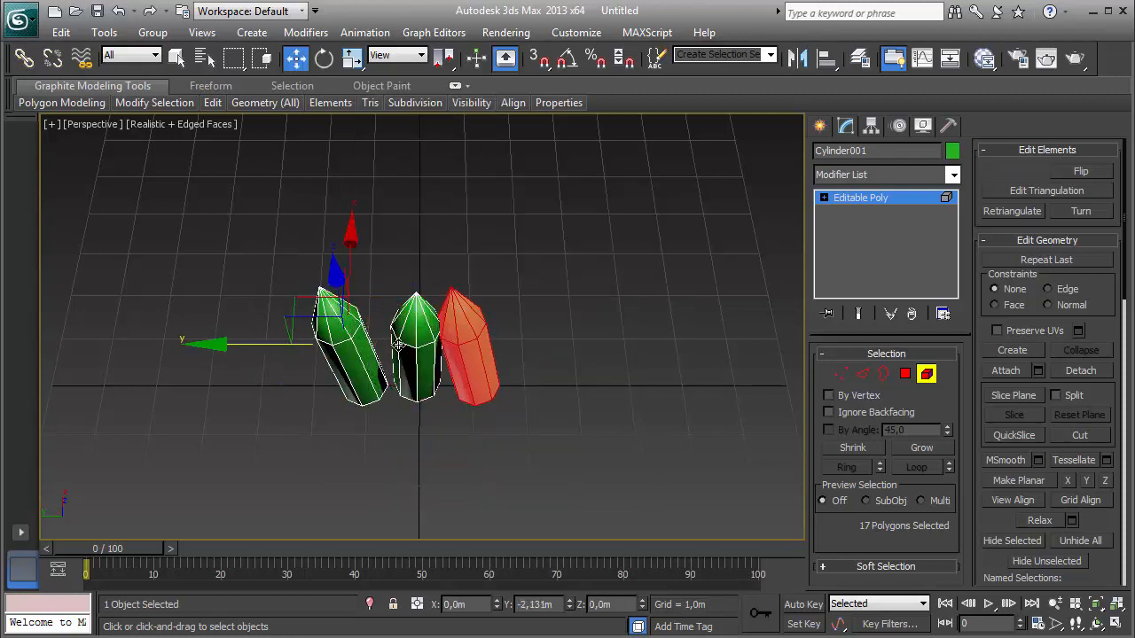
{"action": "left_click", "coordinate": [646, 350]}
- Rotate the second copy and the middle pointed cylinder to try different leaning angles
{"action": "key", "text": "e"}
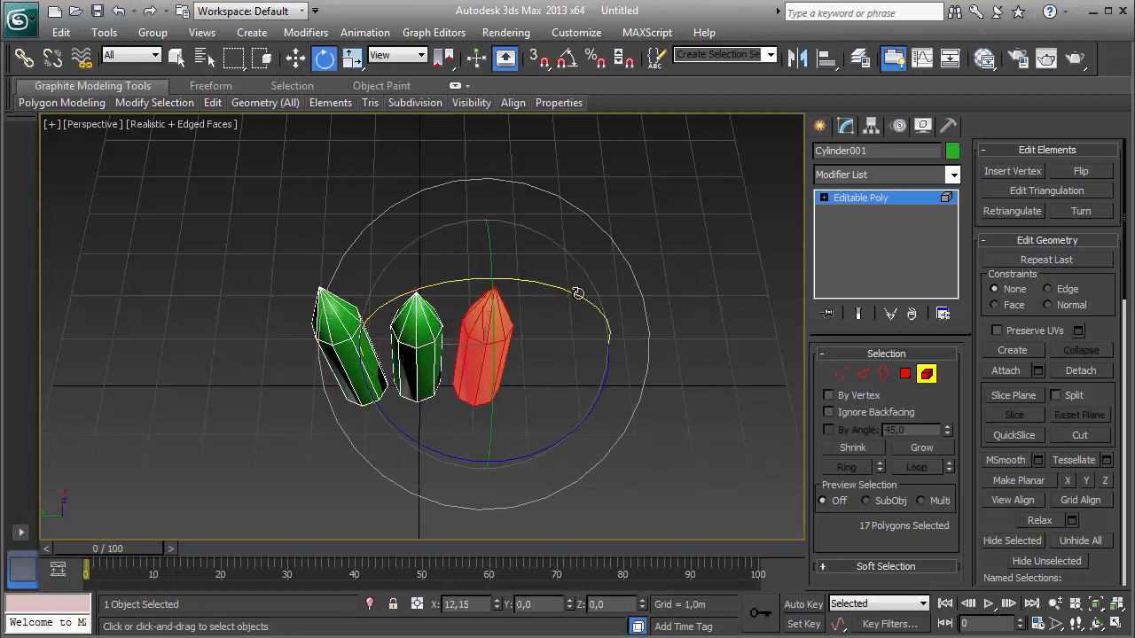
{"action": "left_click_drag", "start_coordinate": [537, 369], "coordinate": [540, 364]}
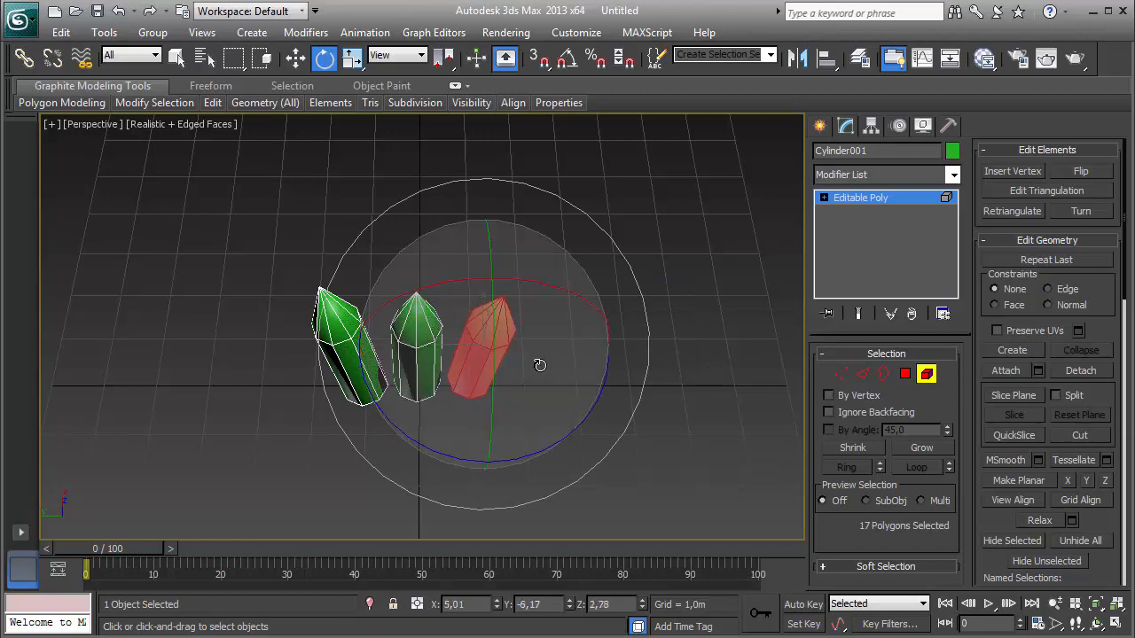
{"action": "left_click", "coordinate": [525, 357]}
{"action": "left_click_drag", "start_coordinate": [485, 337], "coordinate": [494, 332]}
{"action": "left_click", "coordinate": [425, 322]}
{"action": "left_click_drag", "start_coordinate": [451, 279], "coordinate": [469, 279]}
{"action": "left_click", "coordinate": [572, 330]}
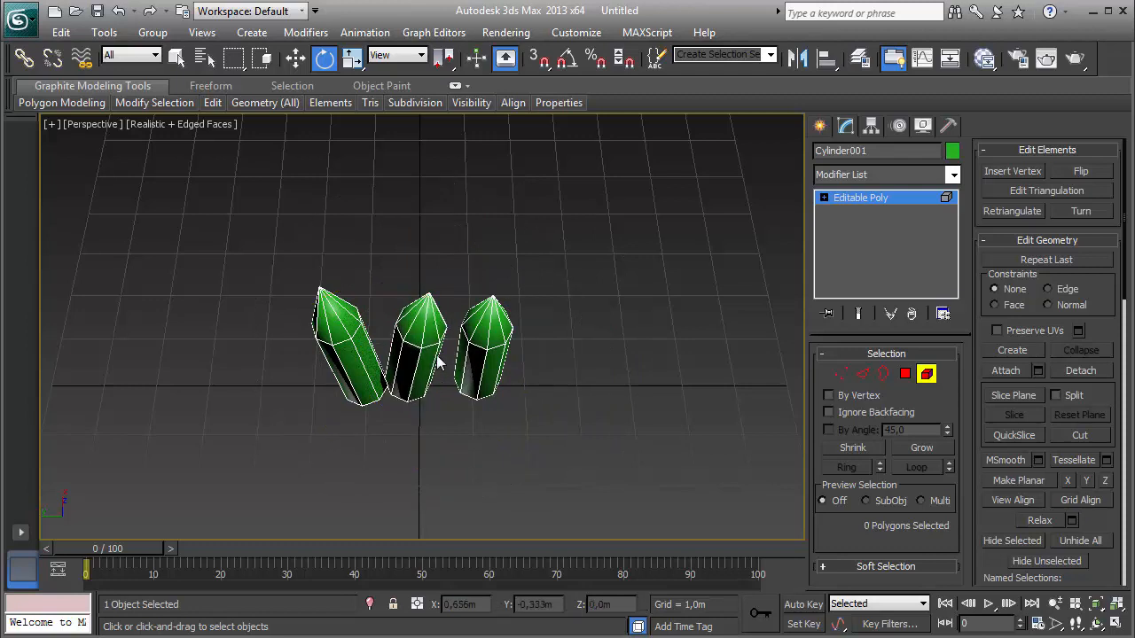
- Delete both copied elements, leaving only the original pointed cylinder
{"action": "left_click", "coordinate": [506, 390]}
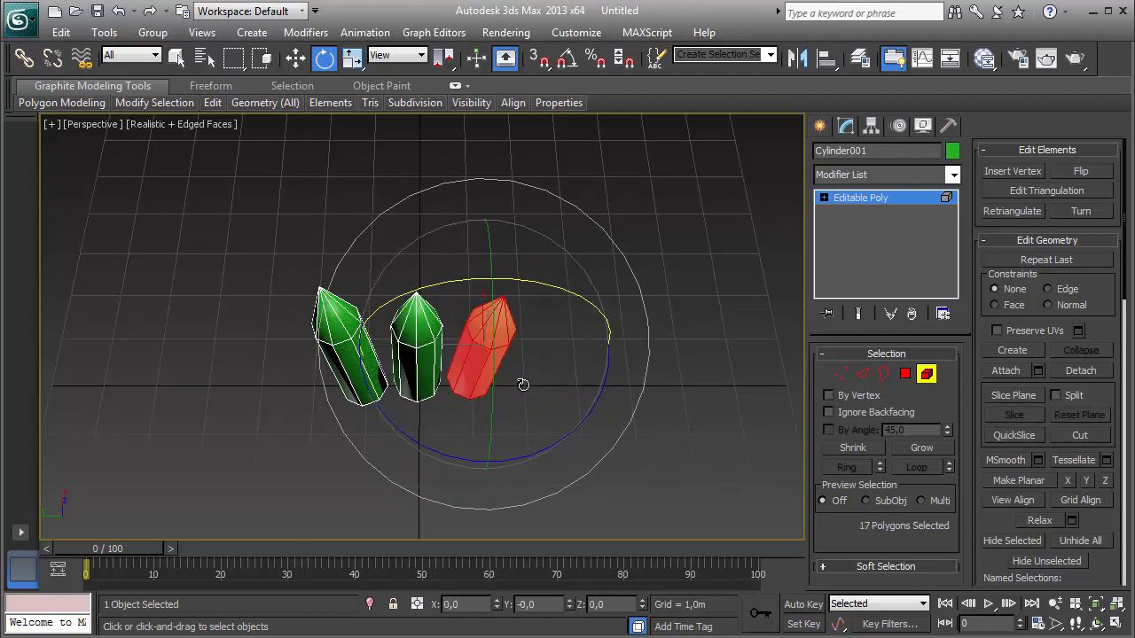
{"action": "key", "text": "Delete"}
{"action": "left_click", "coordinate": [329, 353]}
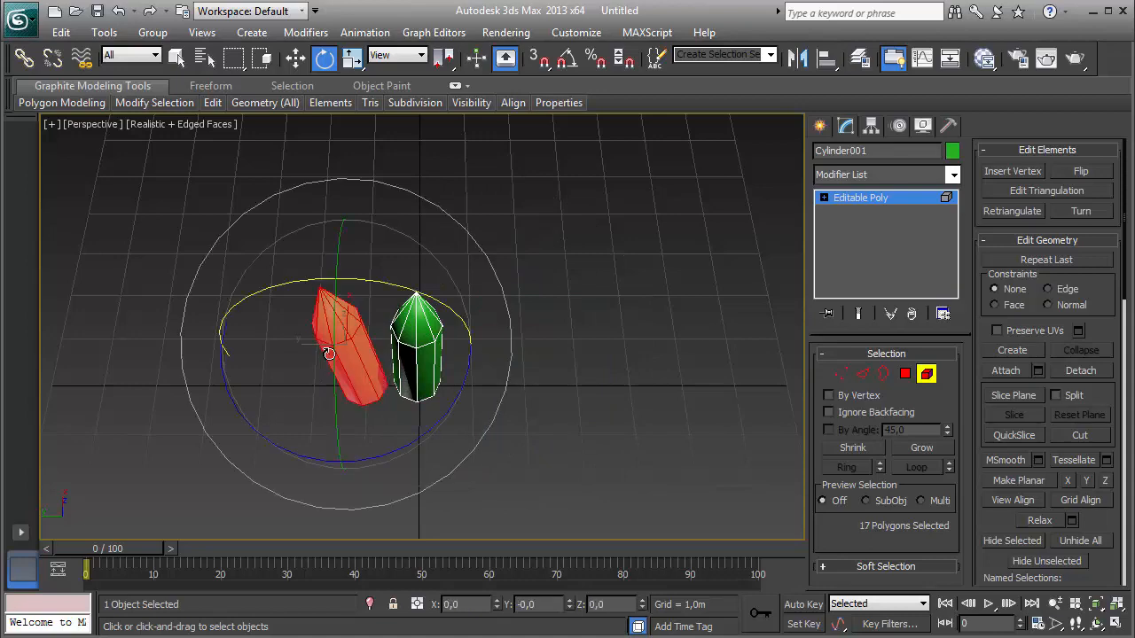
{"action": "key", "text": "Delete"}
- Check the underside of the pointed cylinder by selecting its bottom polygon, and clear the selection
{"action": "middle_click_drag", "start_coordinate": [460, 357], "coordinate": [457, 454], "text": "alt"}
{"action": "left_click", "coordinate": [420, 416]}
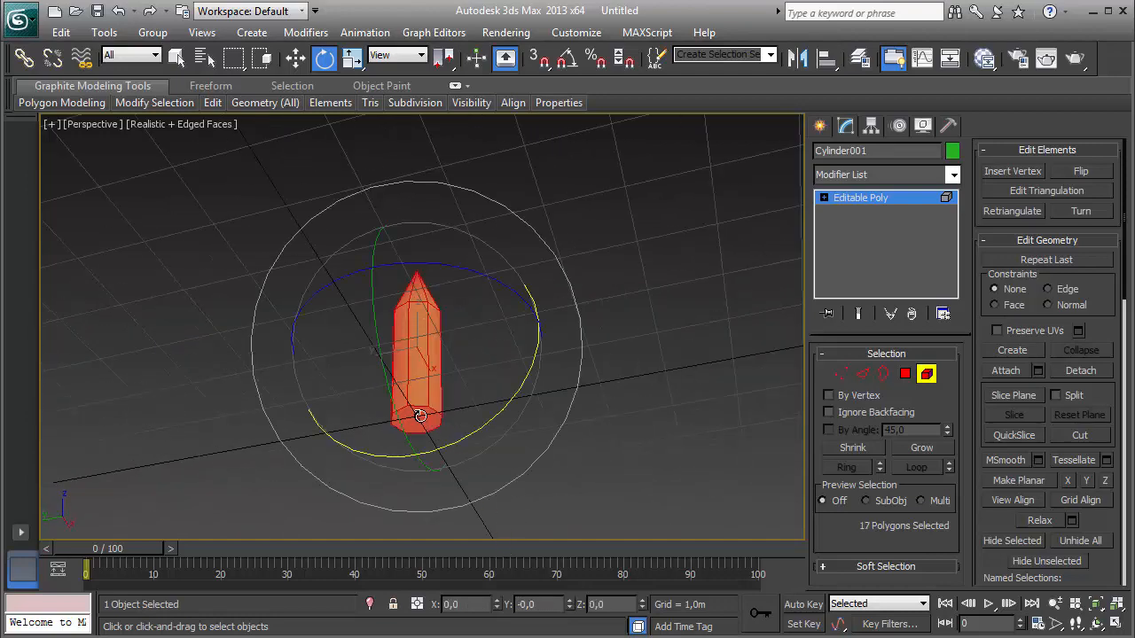
{"action": "key", "text": "4"}
{"action": "left_click", "coordinate": [415, 424]}
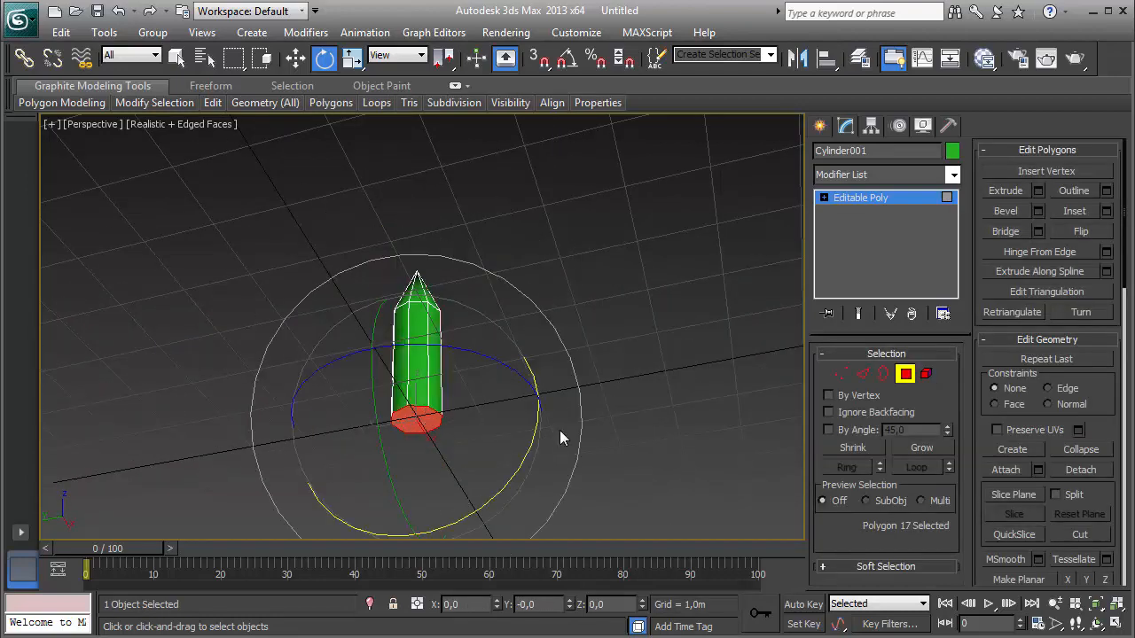
{"action": "left_click", "coordinate": [560, 430]}
- Switch to vertex editing and shift vertices on the front of the ring below the tip vertically
{"action": "middle_click_drag", "start_coordinate": [510, 419], "coordinate": [601, 550], "text": "alt"}
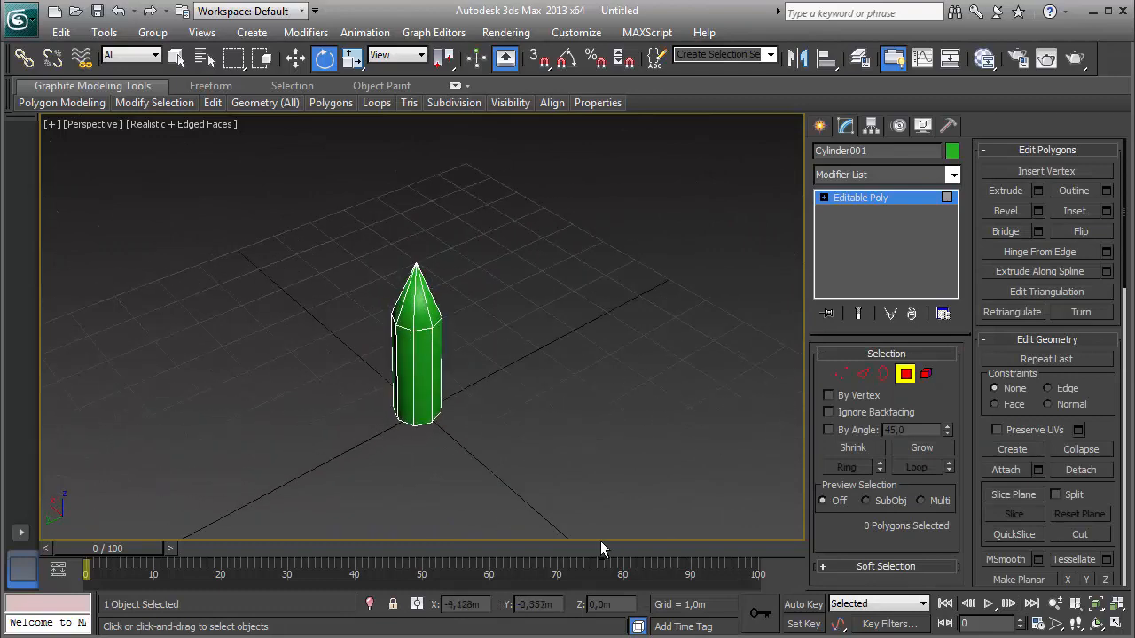
{"action": "middle_click_drag", "start_coordinate": [529, 321], "coordinate": [398, 320], "text": "alt"}
{"action": "middle_click_drag", "start_coordinate": [530, 368], "coordinate": [600, 384], "text": "alt"}
{"action": "scroll", "coordinate": [598, 400], "scroll_direction": "up", "scroll_amount": 3}
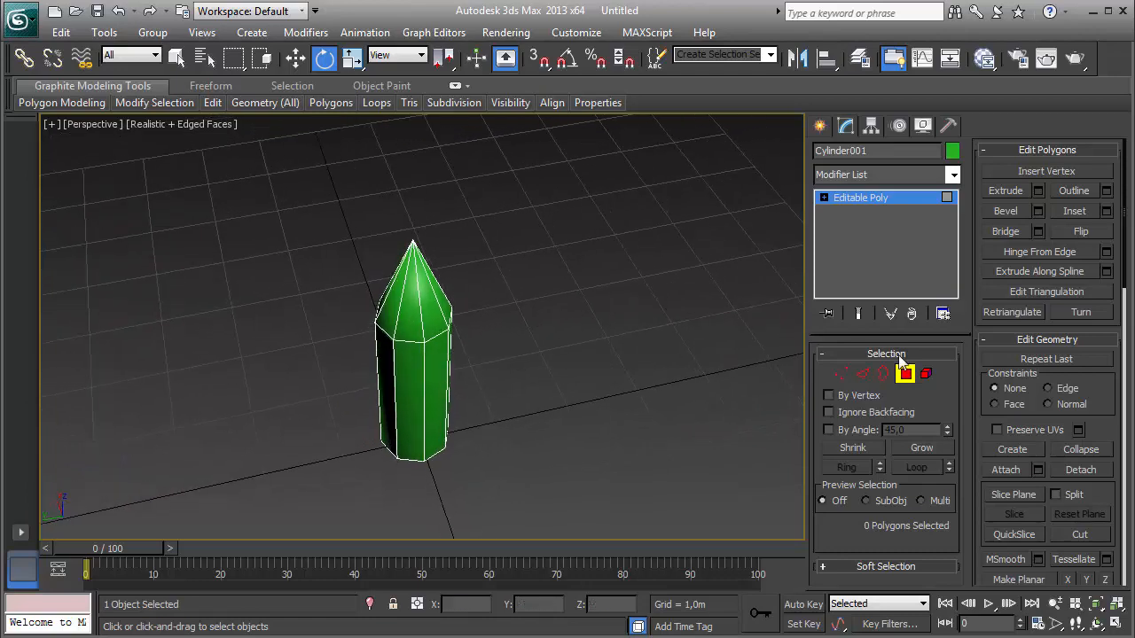
{"action": "left_click", "coordinate": [841, 373]}
{"action": "middle_click_drag", "start_coordinate": [525, 409], "coordinate": [423, 322], "text": "alt"}
{"action": "left_click", "coordinate": [412, 305]}
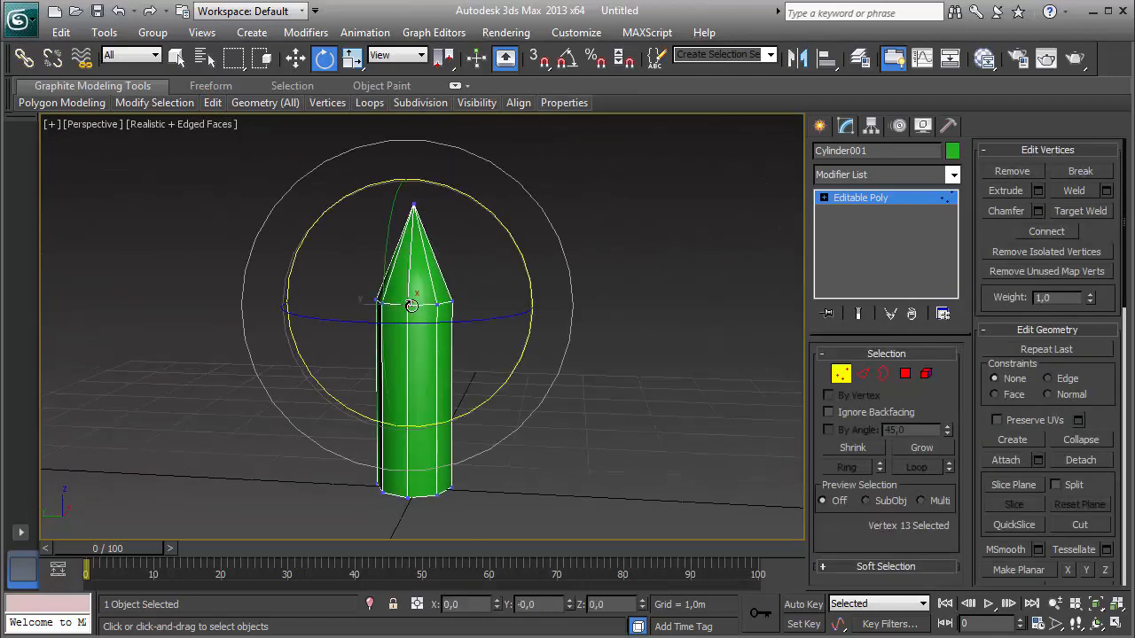
{"action": "right_click", "coordinate": [411, 305]}
{"action": "left_click", "coordinate": [435, 321]}
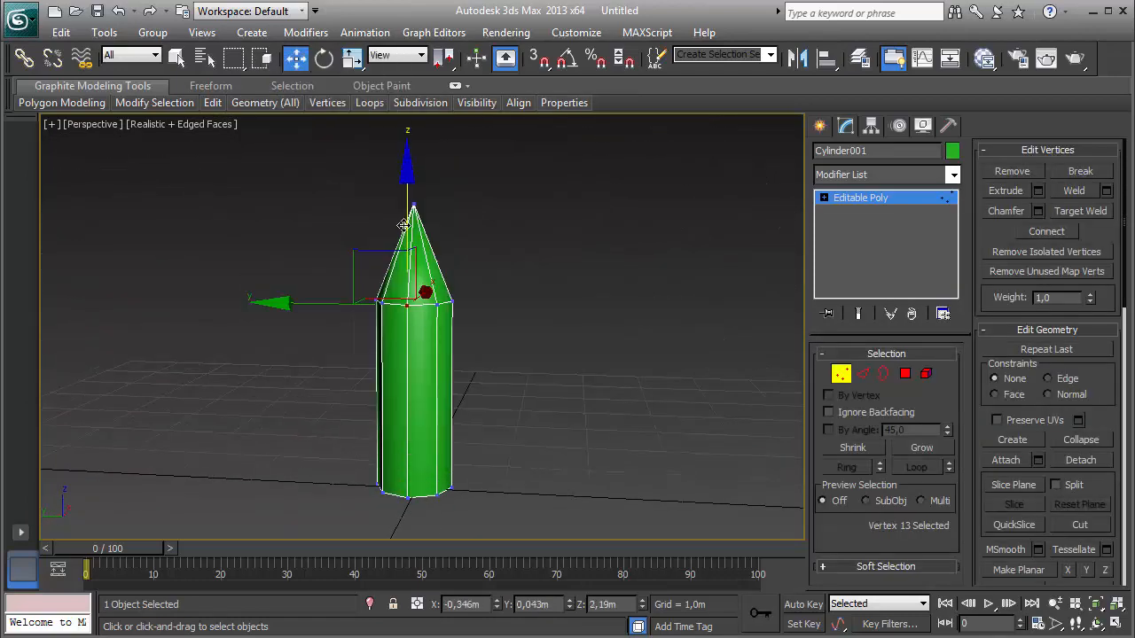
{"action": "left_click_drag", "start_coordinate": [438, 304], "coordinate": [438, 296]}
- Shift more vertices around the ring below the tip vertically to make it uneven, and leave vertex editing
{"action": "middle_click_drag", "start_coordinate": [567, 375], "coordinate": [485, 359], "text": "alt"}
{"action": "left_click", "coordinate": [458, 309]}
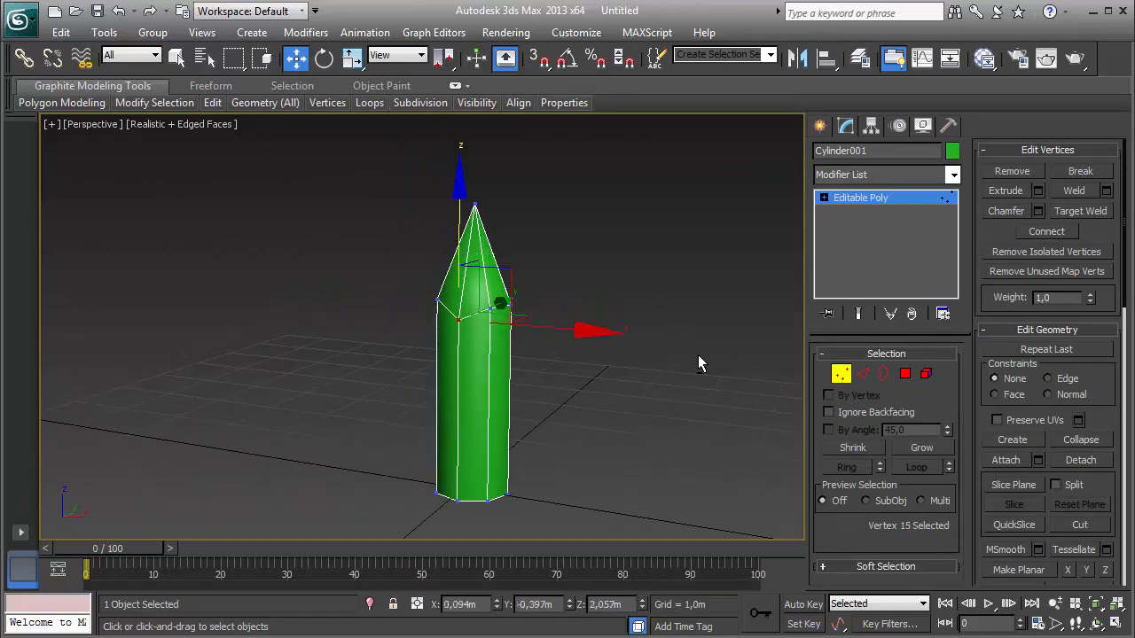
{"action": "middle_click_drag", "start_coordinate": [698, 357], "coordinate": [527, 340], "text": "alt"}
{"action": "left_click", "coordinate": [507, 332]}
{"action": "left_click", "coordinate": [499, 319]}
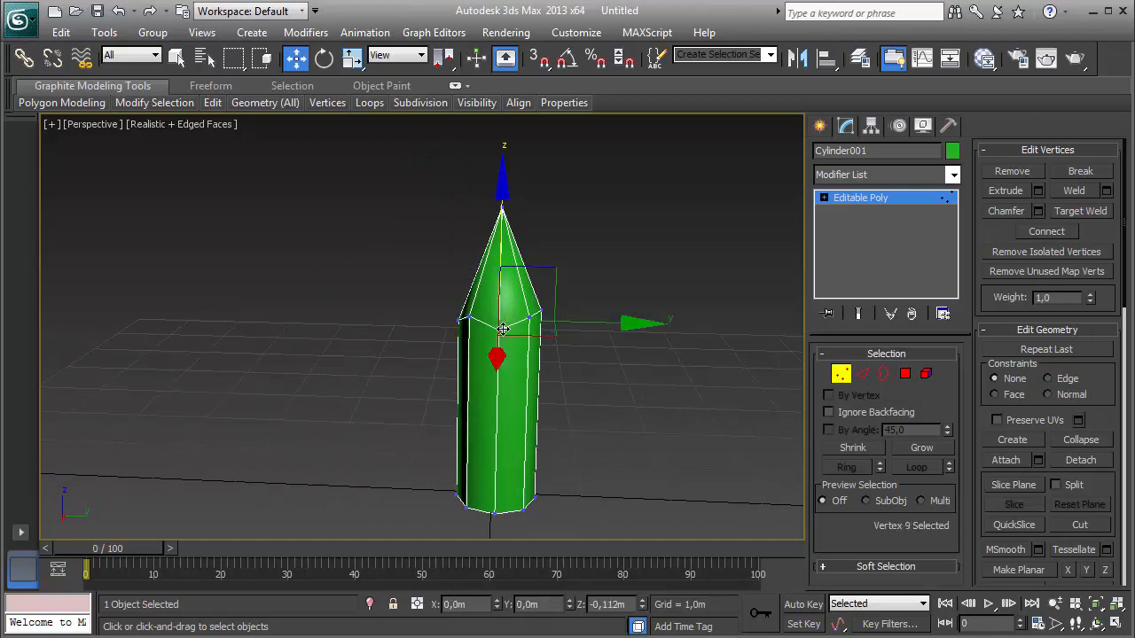
{"action": "mouse_move", "coordinate": [683, 380]}
{"action": "middle_mouse_down", "text": "alt"}
{"action": "mouse_move", "coordinate": [557, 357]}
{"action": "mouse_move", "coordinate": [645, 365]}
{"action": "mouse_move", "coordinate": [710, 350]}
{"action": "mouse_move", "coordinate": [704, 323]}
{"action": "mouse_move", "coordinate": [665, 342]}
{"action": "mouse_move", "coordinate": [642, 417]}
{"action": "mouse_move", "coordinate": [517, 407]}
{"action": "mouse_move", "coordinate": [641, 377]}
{"action": "mouse_move", "coordinate": [686, 375]}
{"action": "mouse_move", "coordinate": [626, 380]}
{"action": "mouse_move", "coordinate": [702, 381]}
{"action": "middle_mouse_up", "text": "alt"}
{"action": "left_click", "coordinate": [551, 324]}
{"action": "left_click", "coordinate": [841, 373]}
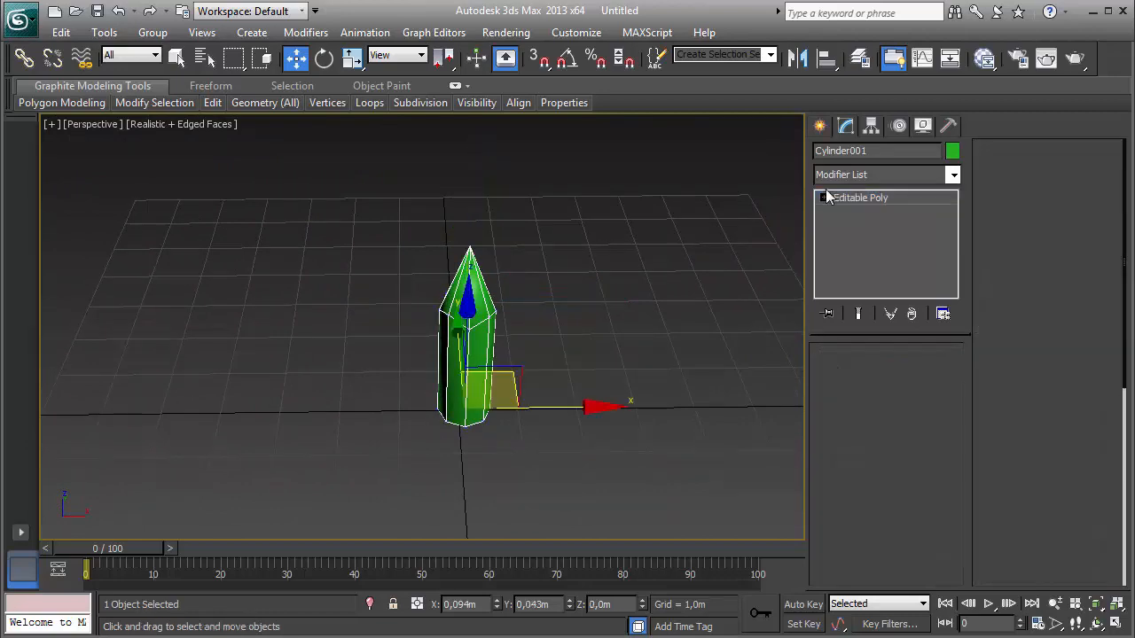
- Rename the pointed cylinder to pole and add an Unwrap UVW modifier to it
{"action": "left_click", "coordinate": [870, 174]}
{"action": "left_click", "coordinate": [901, 156]}
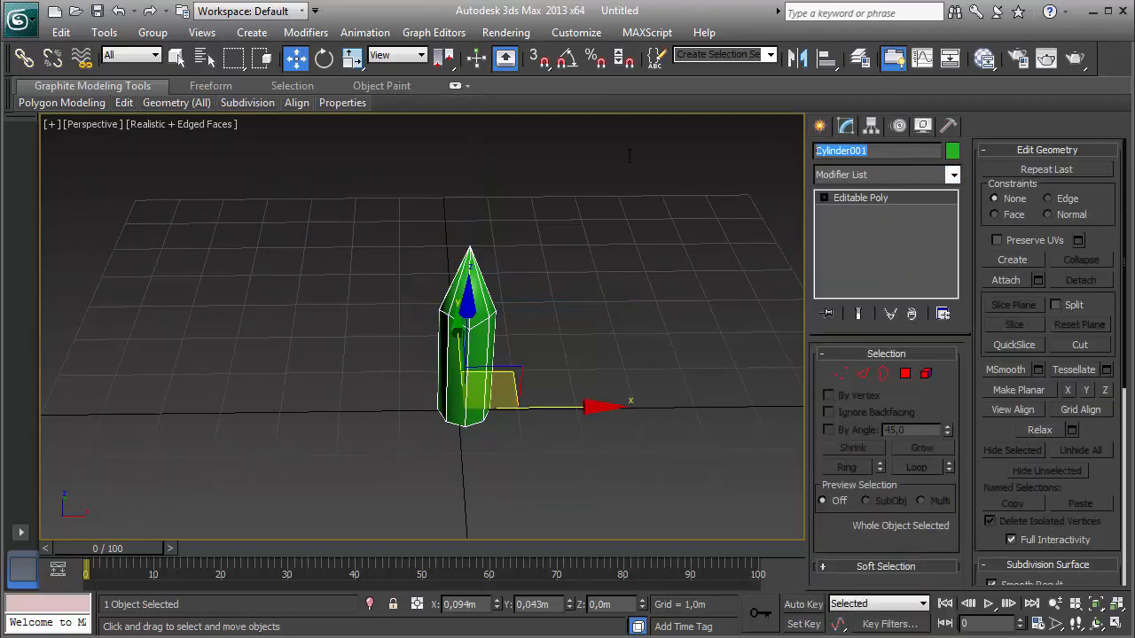
{"action": "type", "text": "pole"}
{"action": "left_click", "coordinate": [870, 176]}
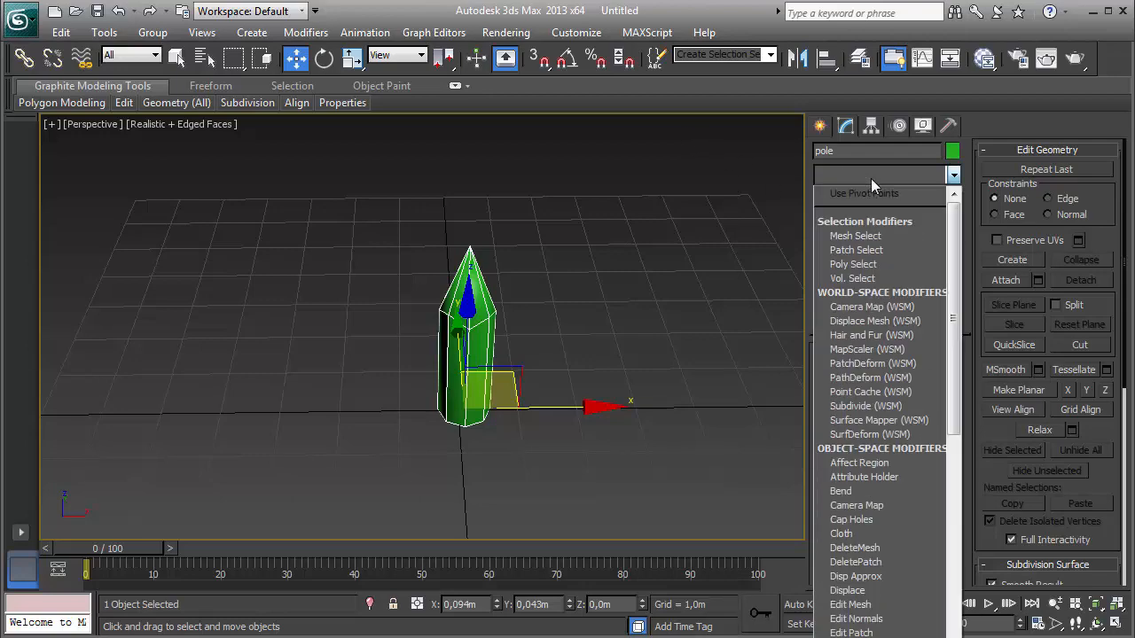
{"action": "key", "text": "u"}
{"action": "key", "text": "Return"}
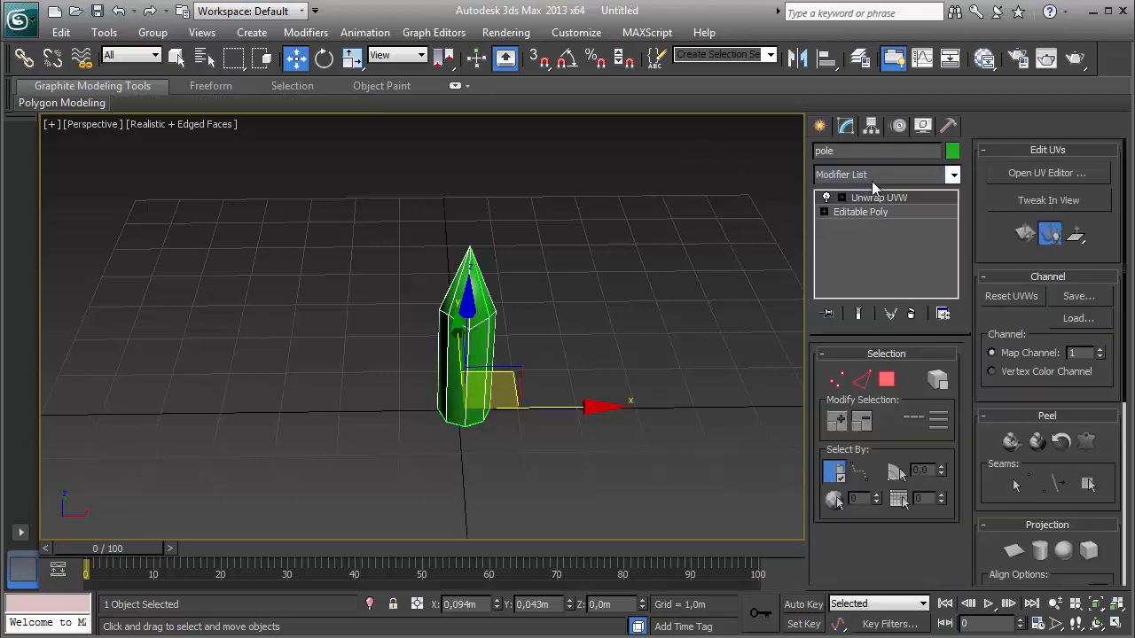
- Select all side and tip faces of the pole in the Unwrap UVW modifier and apply a cylindrical projection
{"action": "middle_click_drag", "start_coordinate": [551, 324], "coordinate": [514, 303]}
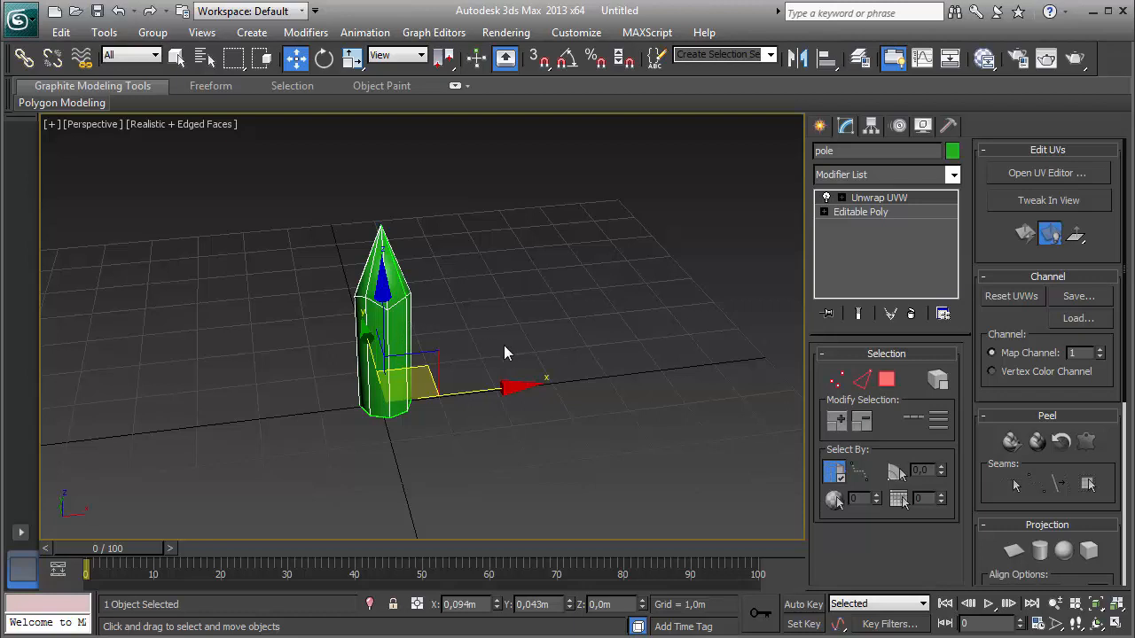
{"action": "left_click", "coordinate": [887, 380]}
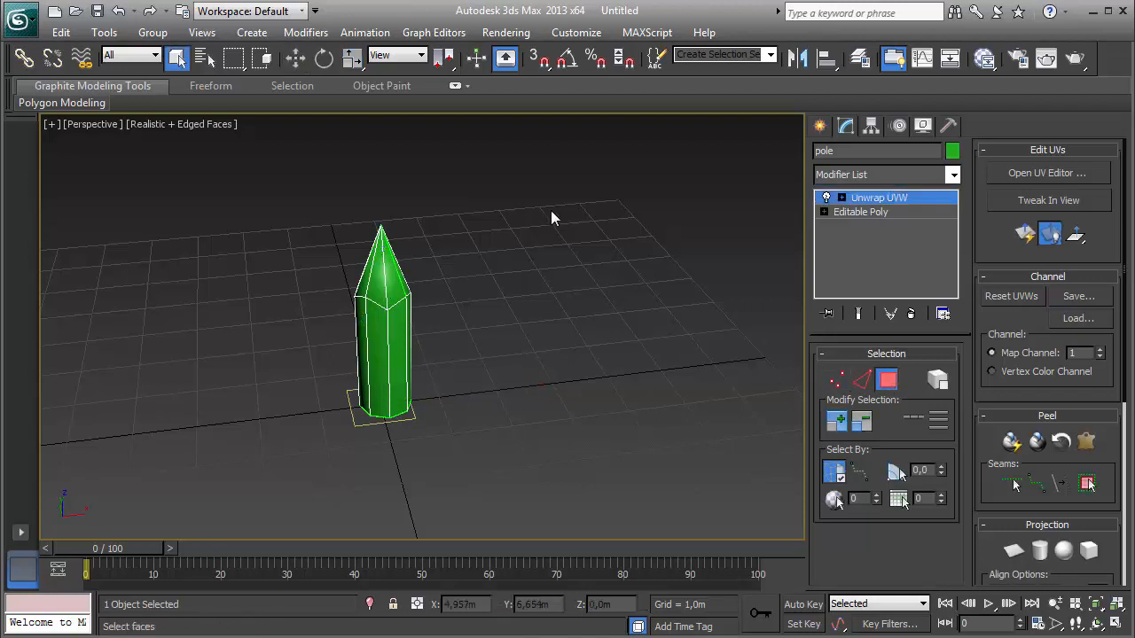
{"action": "left_click_drag", "start_coordinate": [326, 346], "coordinate": [346, 412]}
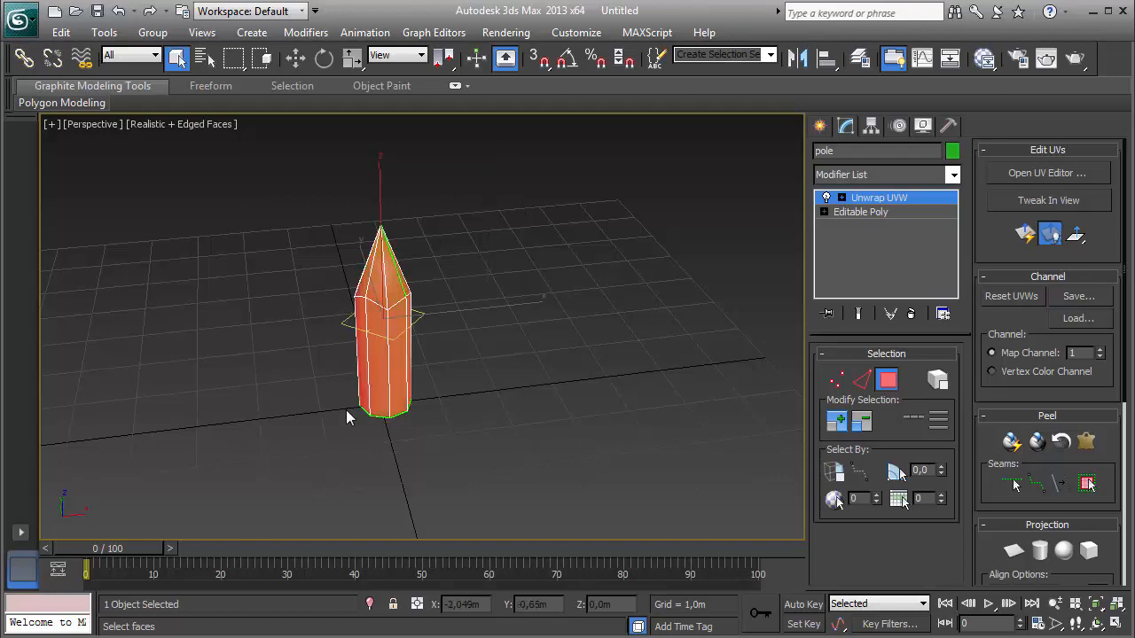
{"action": "middle_click_drag", "start_coordinate": [346, 411], "coordinate": [740, 365], "text": "alt"}
{"action": "middle_click_drag", "start_coordinate": [334, 328], "coordinate": [497, 283], "text": "alt"}
{"action": "left_click", "coordinate": [1039, 550]}
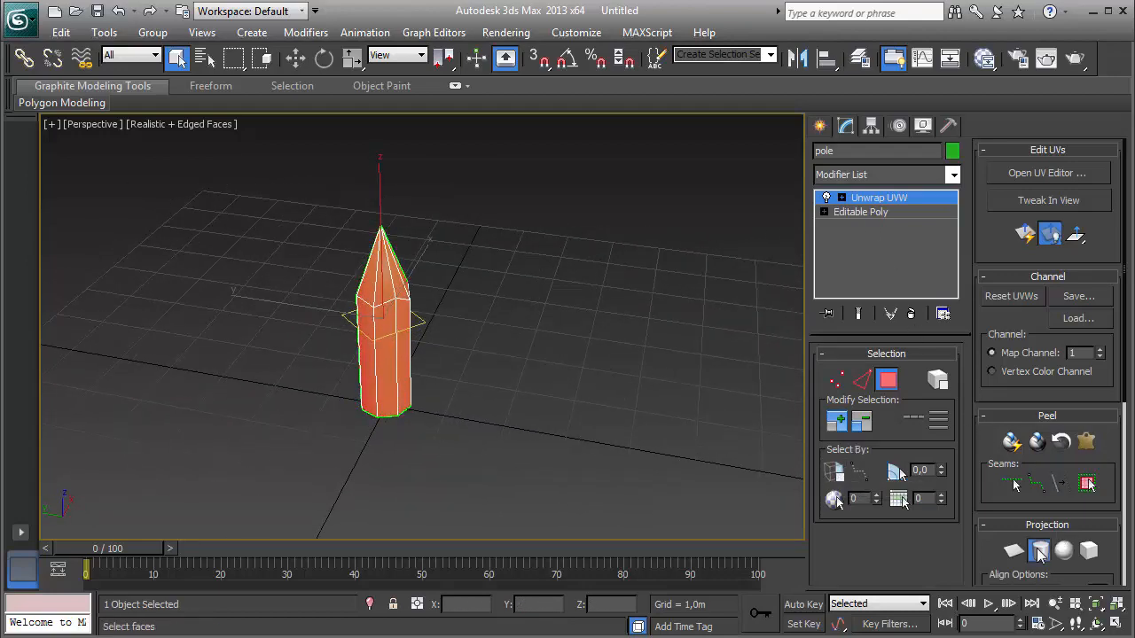
{"action": "middle_click_drag", "start_coordinate": [580, 357], "coordinate": [639, 348], "text": "alt"}
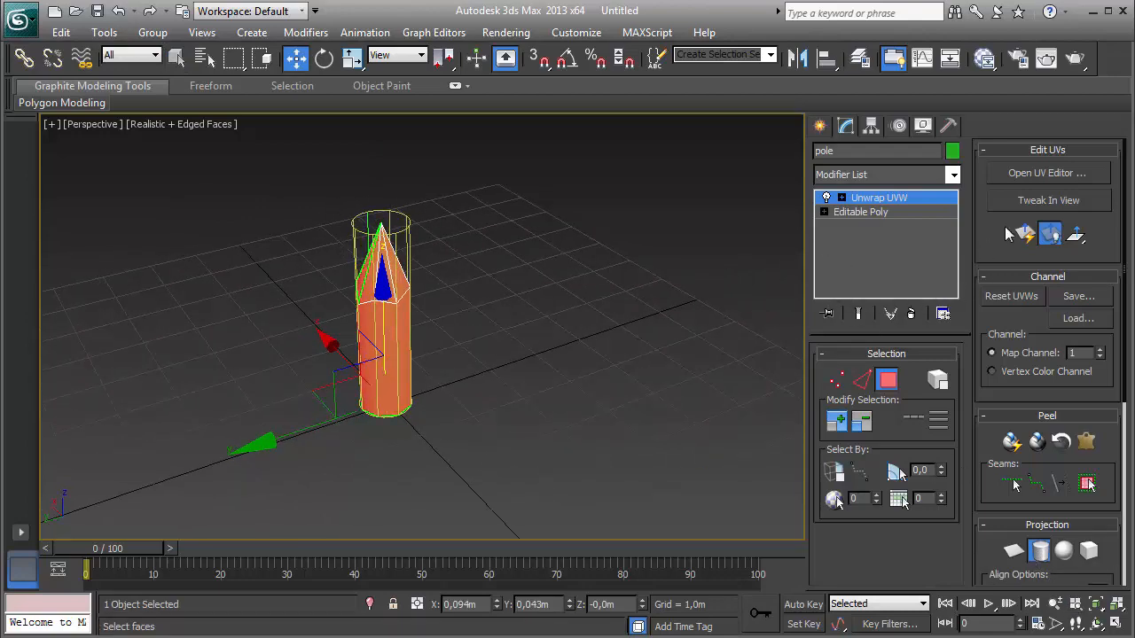
- Open the UV editor and rotate the cylindrical projection gizmo about its vertical axis until the tip's UVs fan out above the body
{"action": "left_click", "coordinate": [1040, 173]}
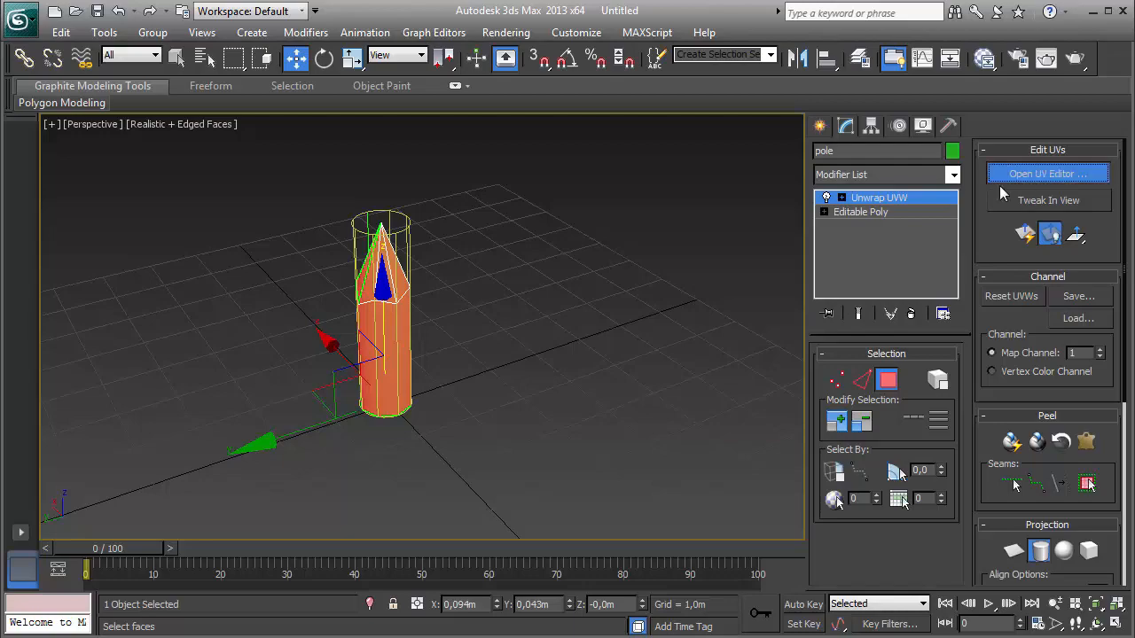
{"action": "scroll", "coordinate": [762, 257], "scroll_direction": "down", "scroll_amount": 5}
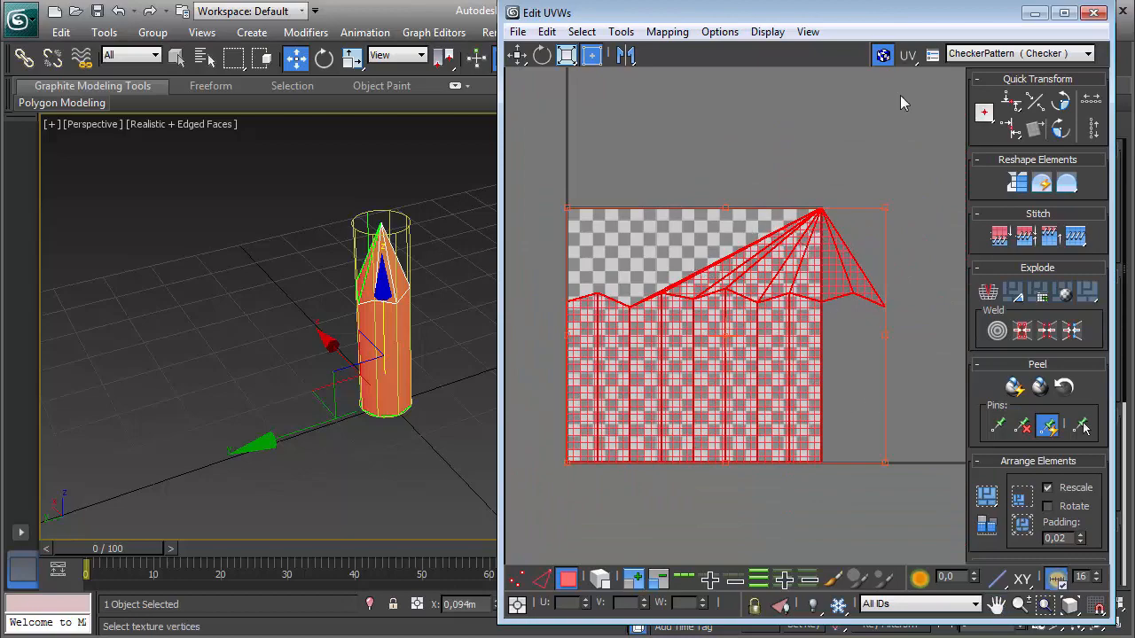
{"action": "left_click_drag", "start_coordinate": [847, 14], "coordinate": [888, 55]}
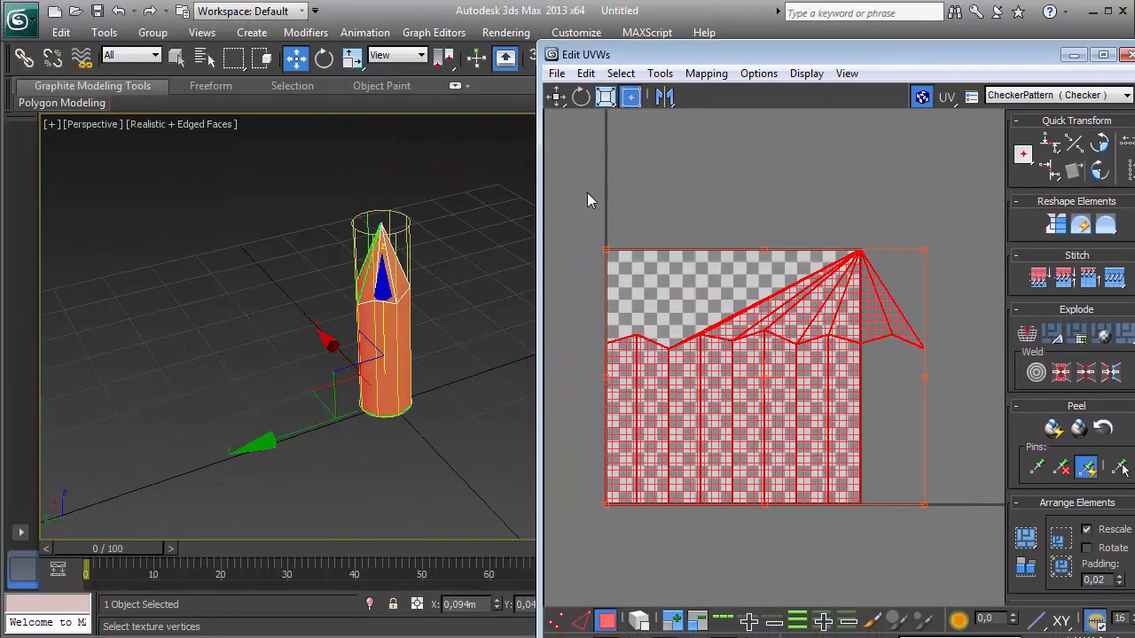
{"action": "right_click", "coordinate": [445, 258]}
{"action": "left_click", "coordinate": [471, 292]}
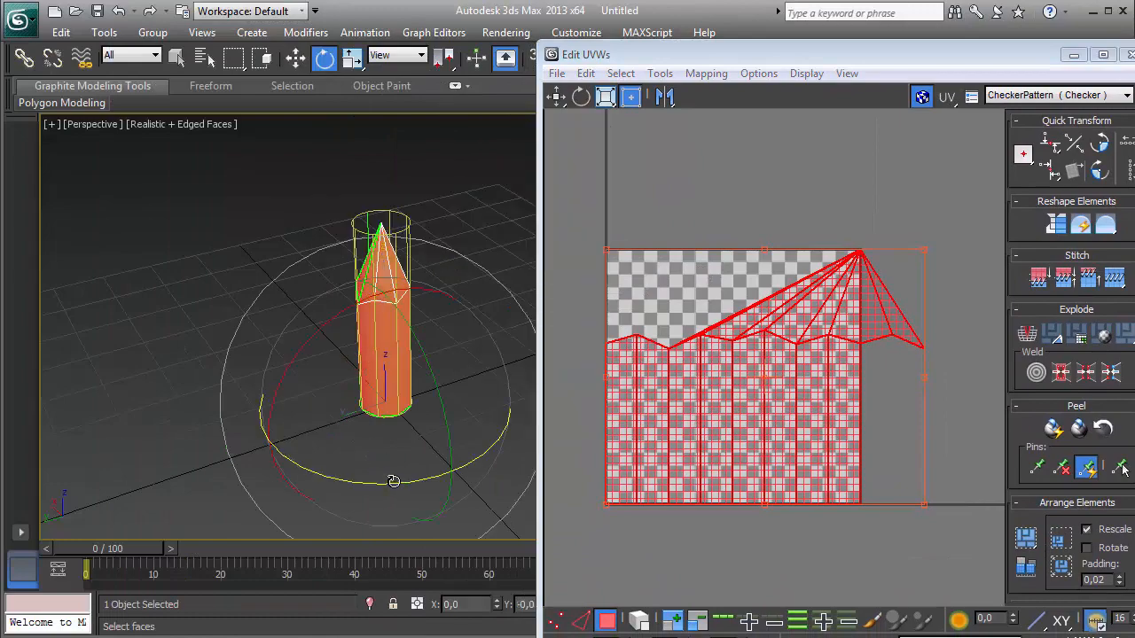
{"action": "left_click_drag", "start_coordinate": [393, 476], "coordinate": [423, 466]}
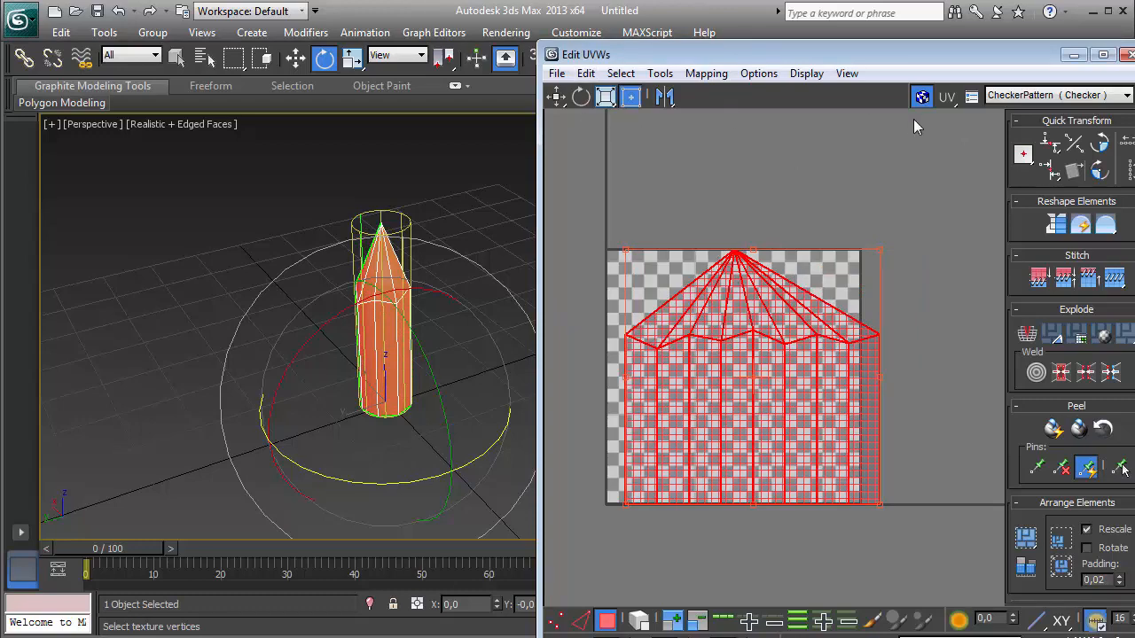
- Finish the cylindrical projection, then scale down and reposition the UV shell to fit inside the checker square
{"action": "left_click_drag", "start_coordinate": [982, 53], "coordinate": [582, 49]}
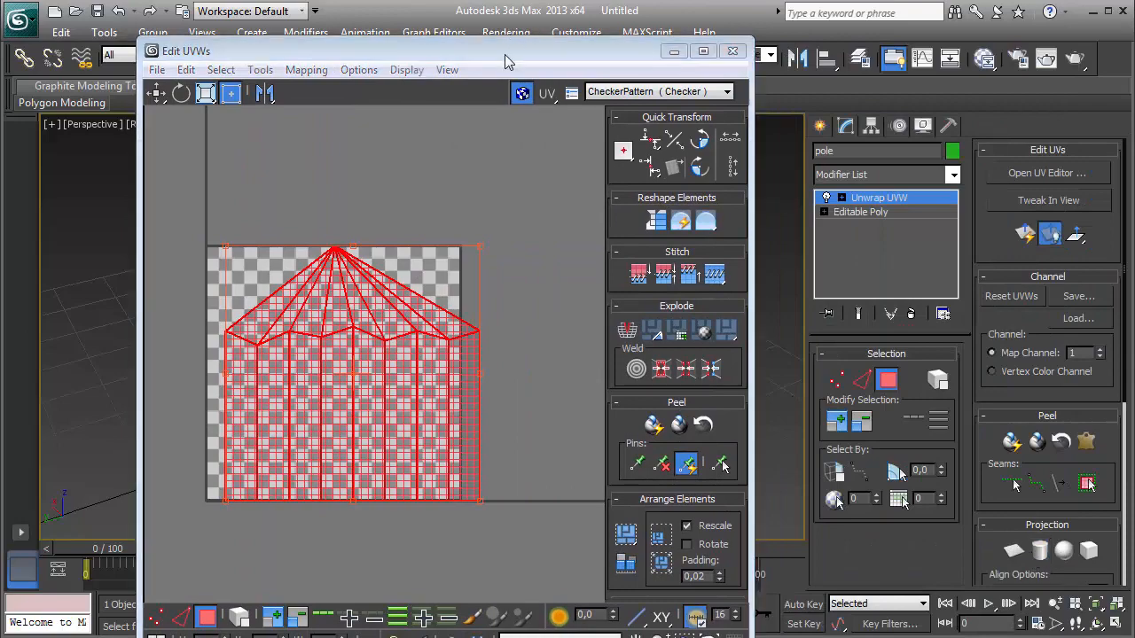
{"action": "left_click_drag", "start_coordinate": [510, 50], "coordinate": [830, 33]}
{"action": "left_click_drag", "start_coordinate": [802, 228], "coordinate": [764, 251], "text": "ctrl"}
{"action": "mouse_move", "coordinate": [741, 320]}
{"action": "left_mouse_down"}
{"action": "mouse_move", "coordinate": [730, 305]}
{"action": "mouse_move", "coordinate": [737, 313]}
{"action": "left_mouse_up"}
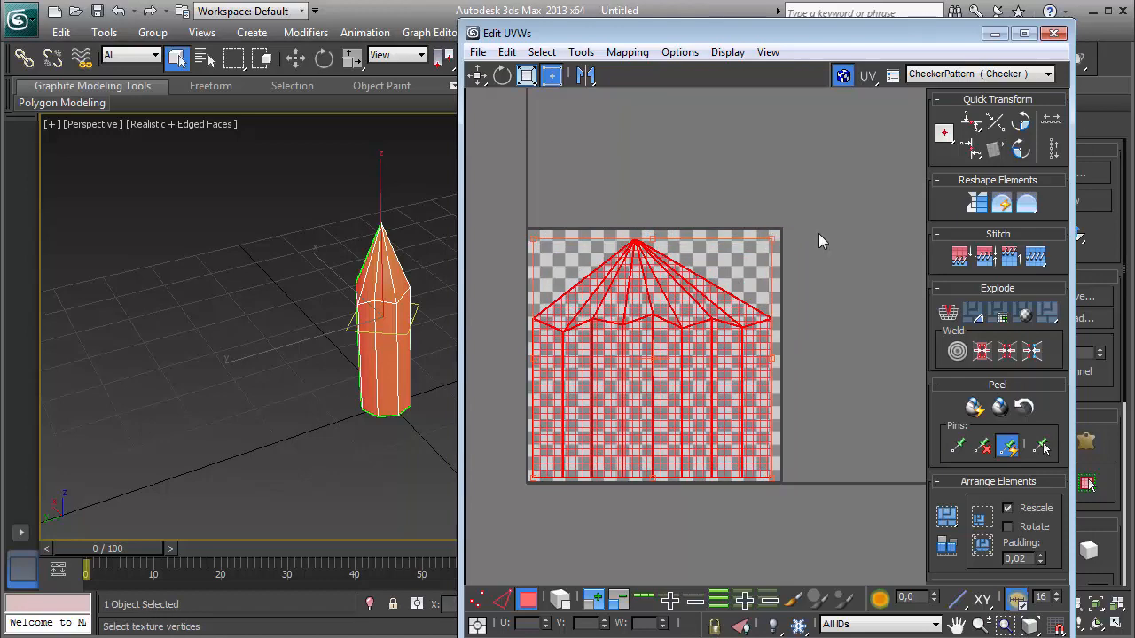
{"action": "left_click", "coordinate": [807, 266]}
- Switch the UV editor to vertex selection and shift the tip vertex horizontally to centre it above the body
{"action": "left_click", "coordinate": [476, 599]}
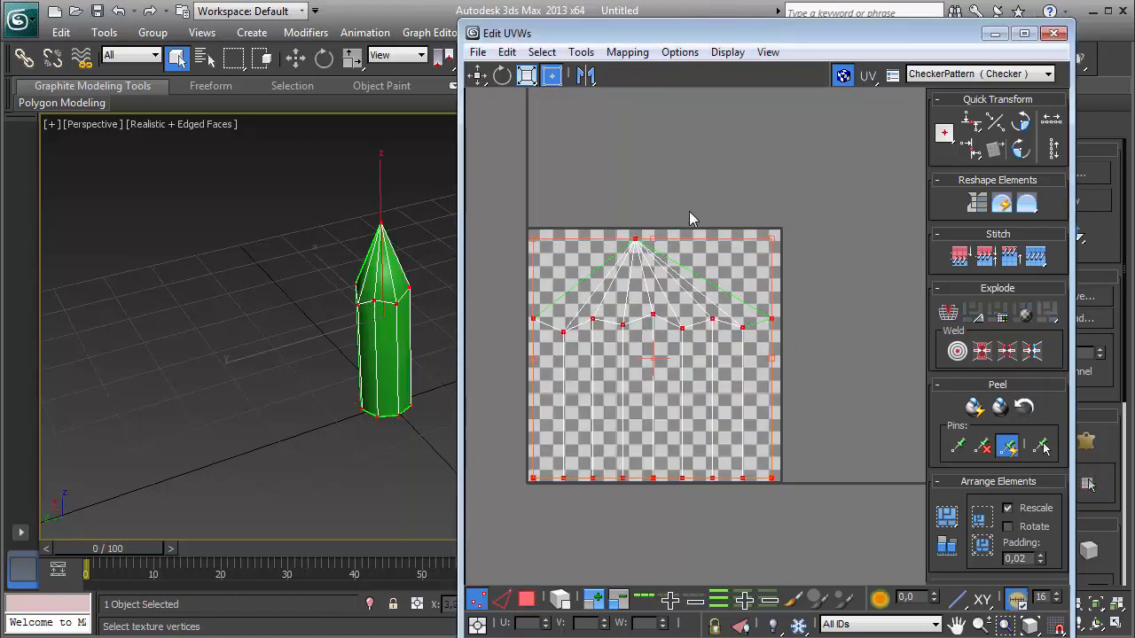
{"action": "left_click_drag", "start_coordinate": [693, 216], "coordinate": [655, 234]}
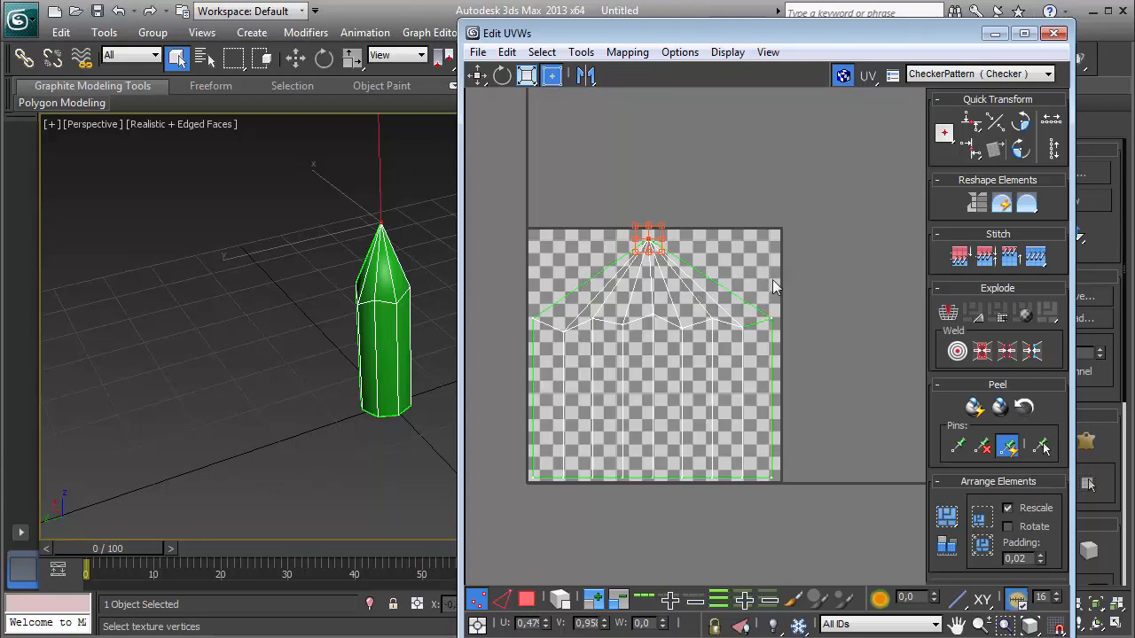
{"action": "left_click", "coordinate": [759, 239]}
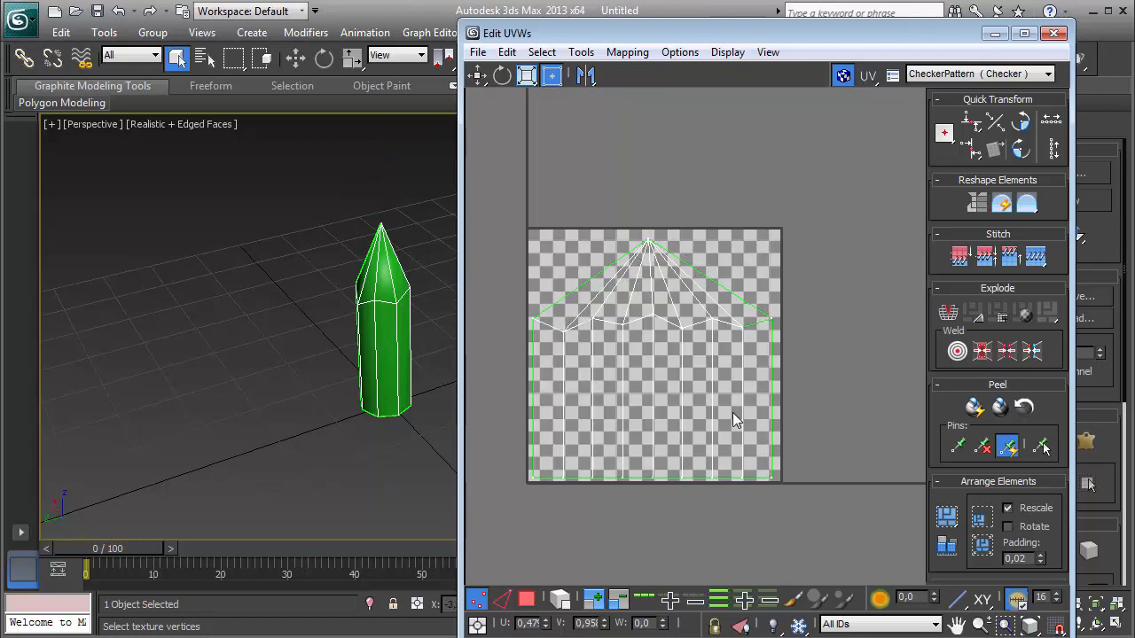
- Render the UVW template at a width and height of 256
{"action": "left_click", "coordinate": [580, 51]}
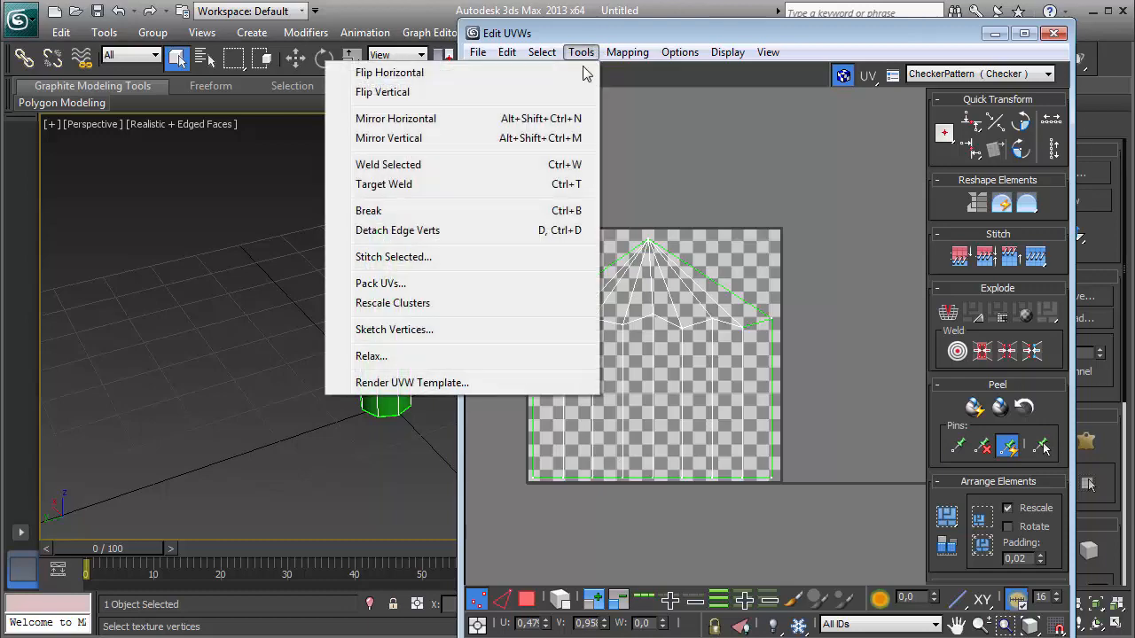
{"action": "left_click", "coordinate": [519, 388]}
{"action": "left_click_drag", "start_coordinate": [551, 81], "coordinate": [861, 130]}
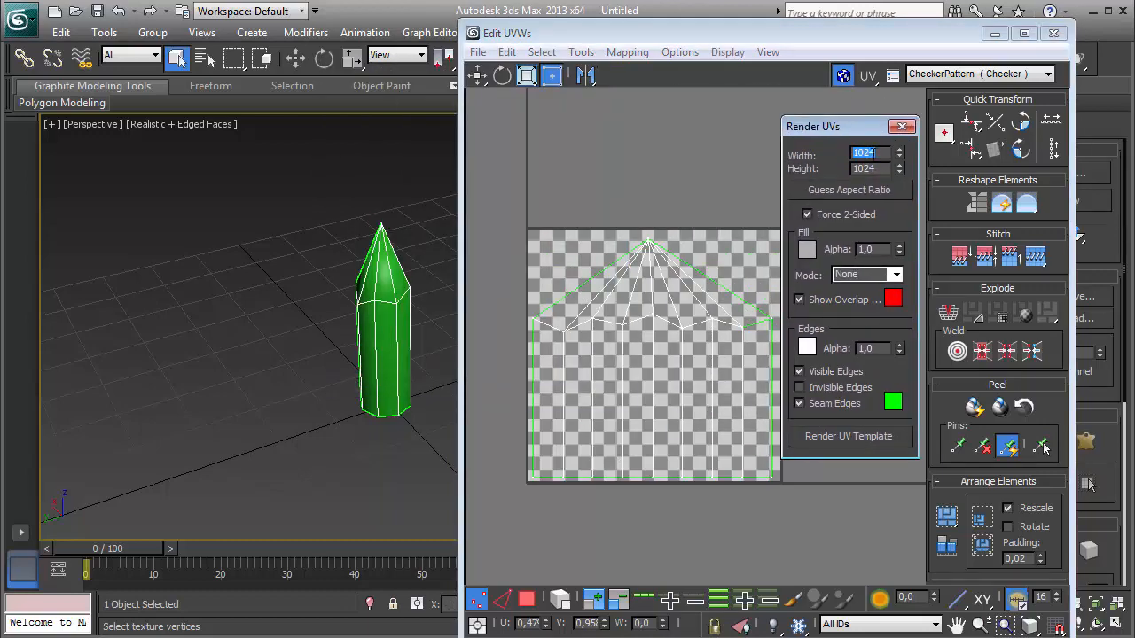
{"action": "type", "text": "256"}
{"action": "key", "text": "Tab"}
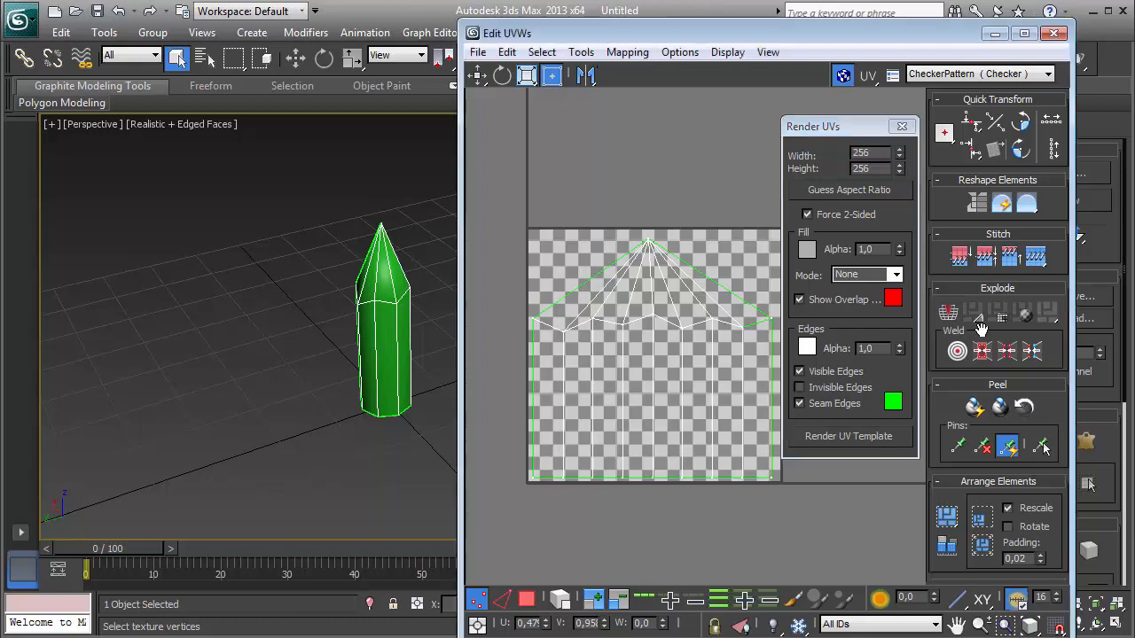
{"action": "left_click", "coordinate": [865, 437]}
- Start saving the rendered UV template image and browse to the project's Objects folder
{"action": "left_click_drag", "start_coordinate": [633, 197], "coordinate": [745, 160]}
{"action": "left_click", "coordinate": [562, 185]}
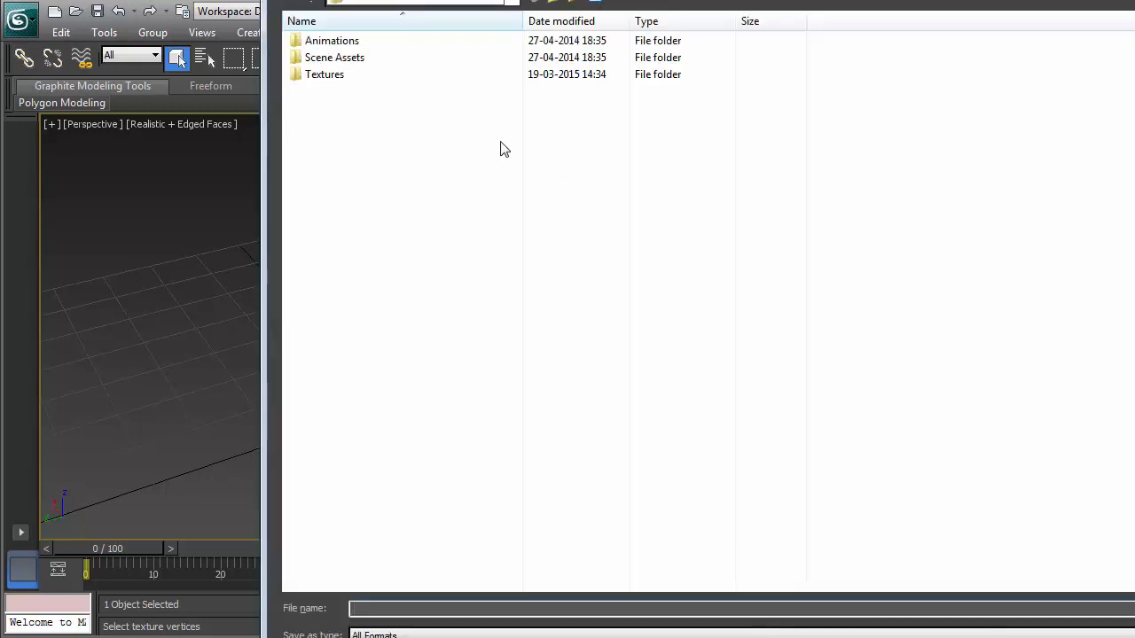
{"action": "left_click", "coordinate": [563, 3]}
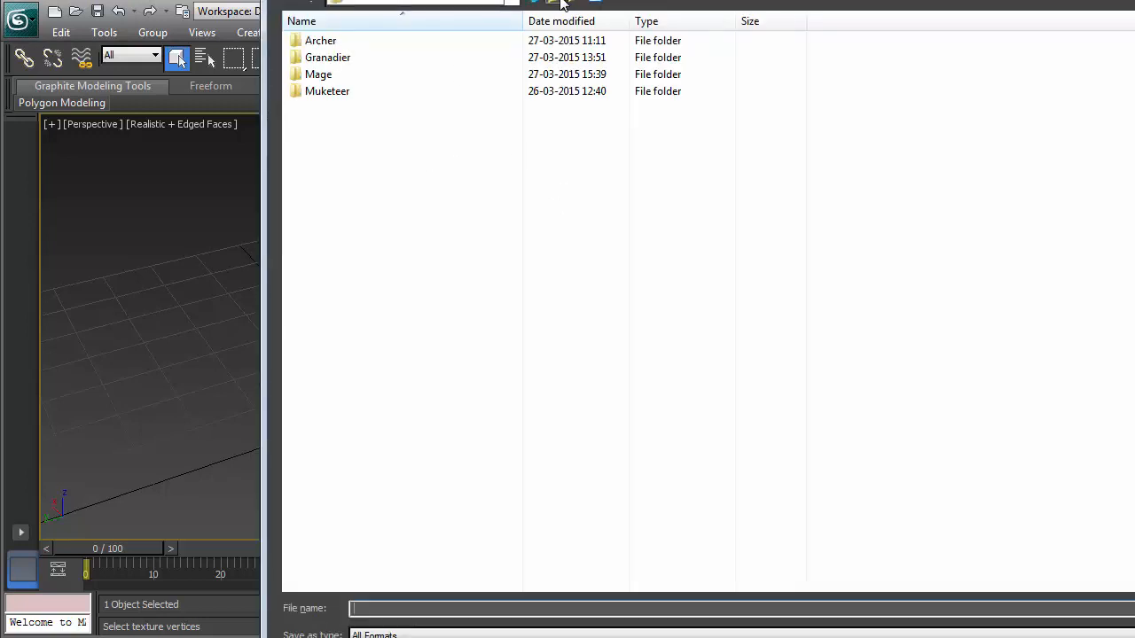
{"action": "left_click", "coordinate": [562, 3]}
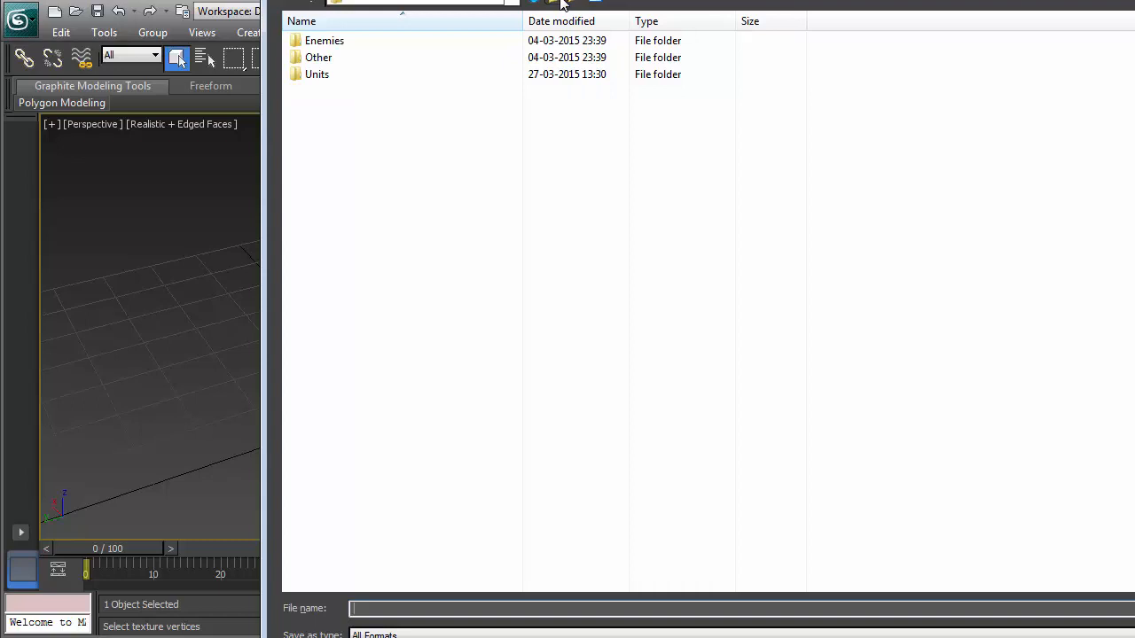
{"action": "left_click", "coordinate": [562, 2]}
{"action": "double_click", "coordinate": [379, 57]}
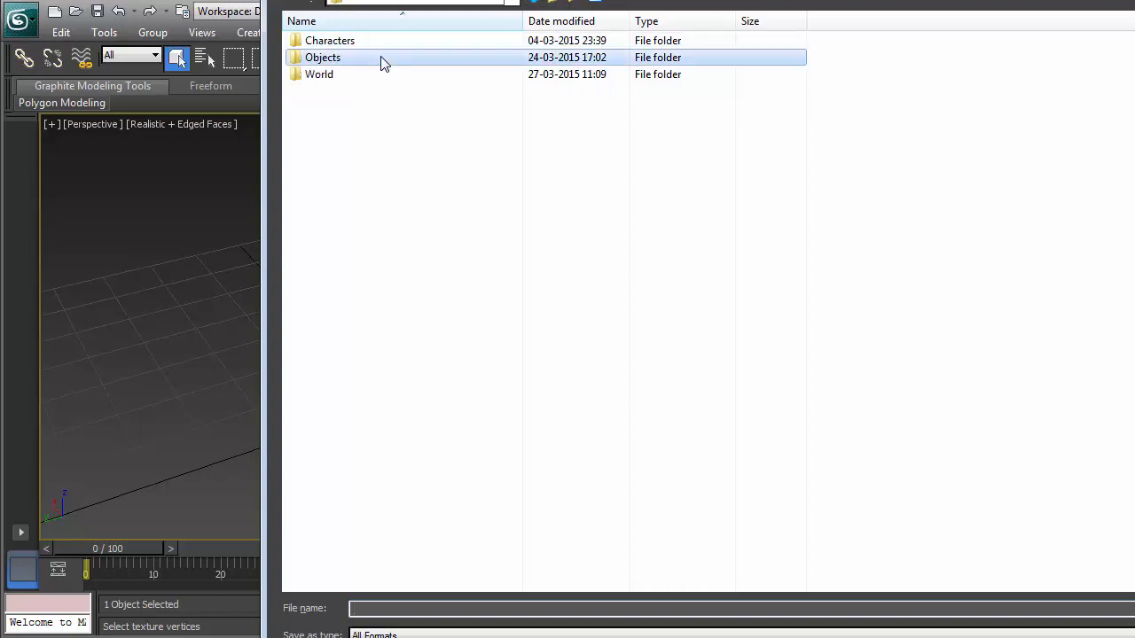
- Choose PNG Image File as the save format and clear the file name WoddenSpikesUVWs
{"action": "left_click", "coordinate": [550, 611]}
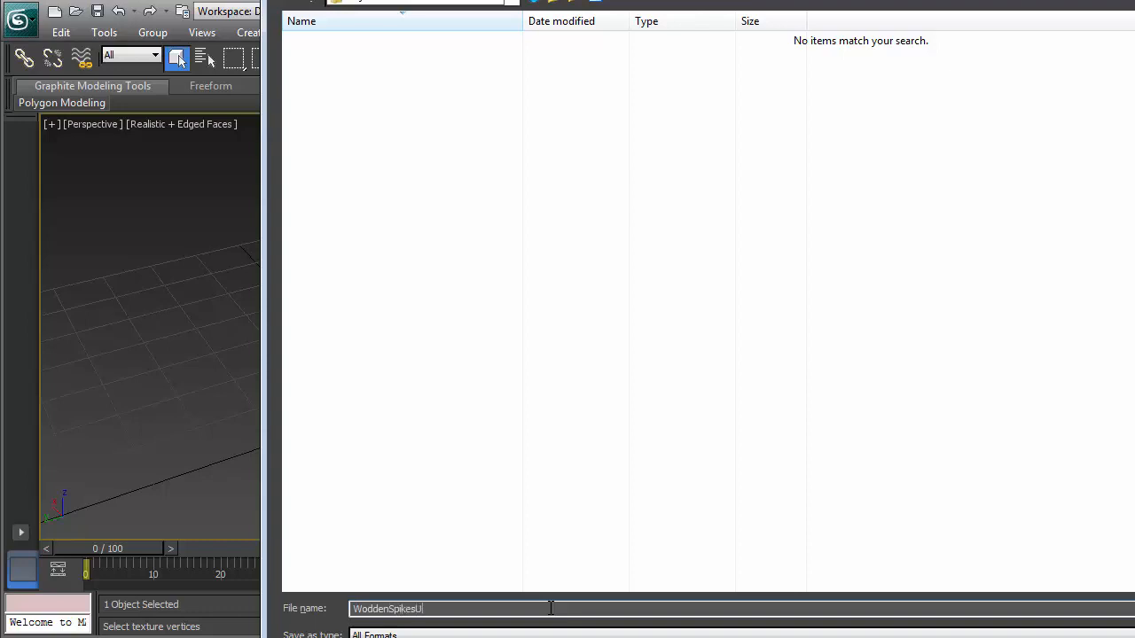
{"action": "key", "text": "Tab"}
{"action": "key", "text": "p"}
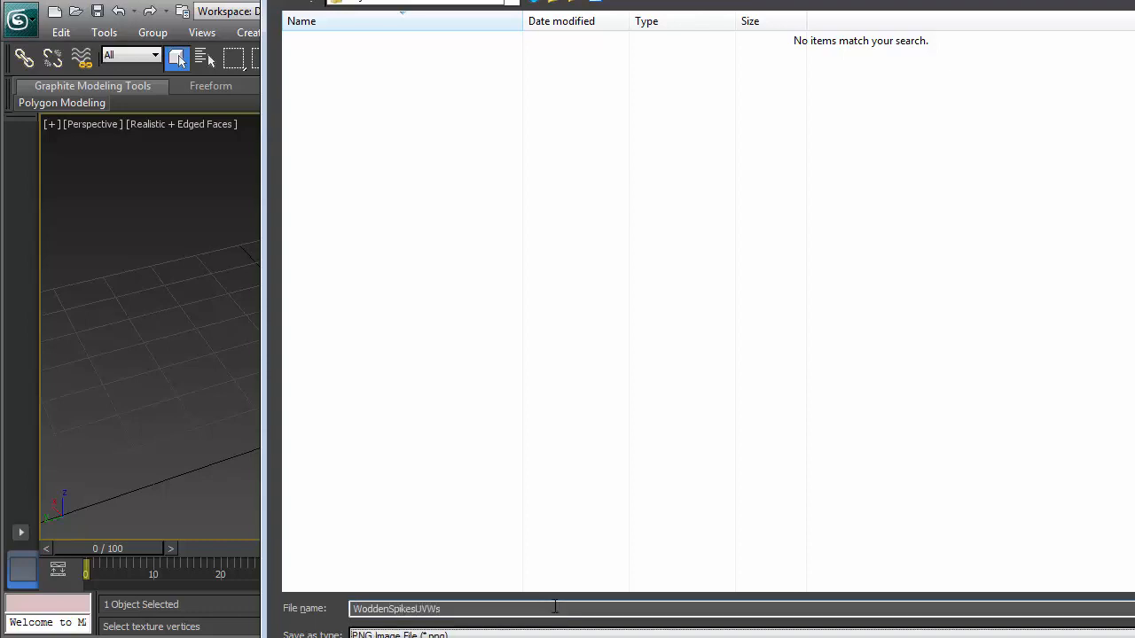
{"action": "key", "text": "shift+Tab"}
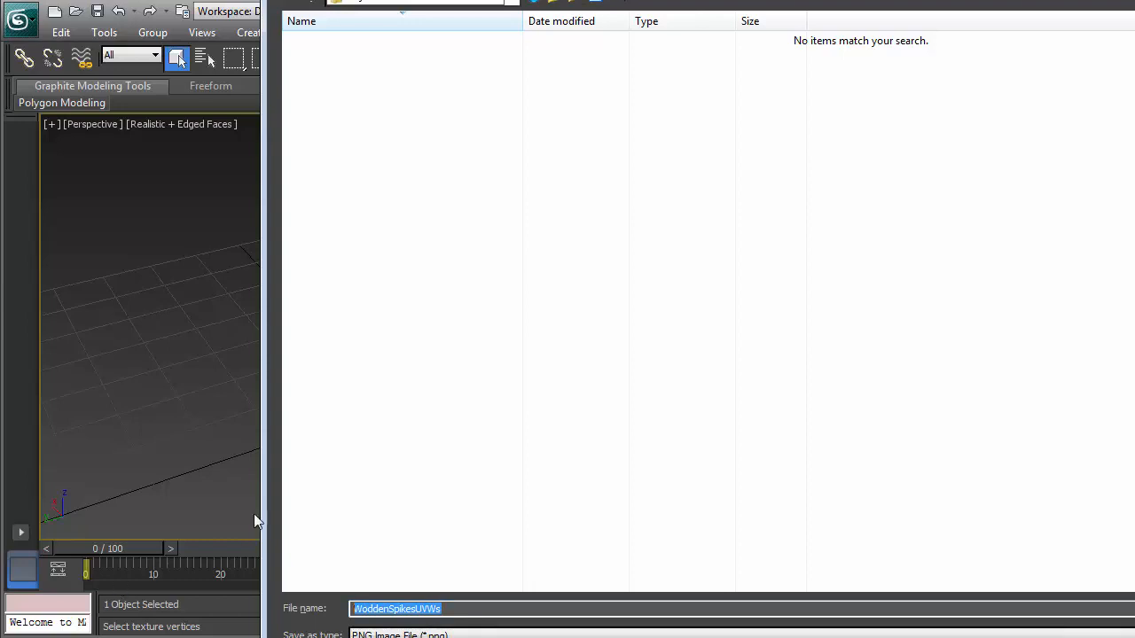
{"action": "key", "text": "BackSpace"}
- Create a folder named Textures inside the Objects folder and open it
{"action": "left_click", "coordinate": [576, 5]}
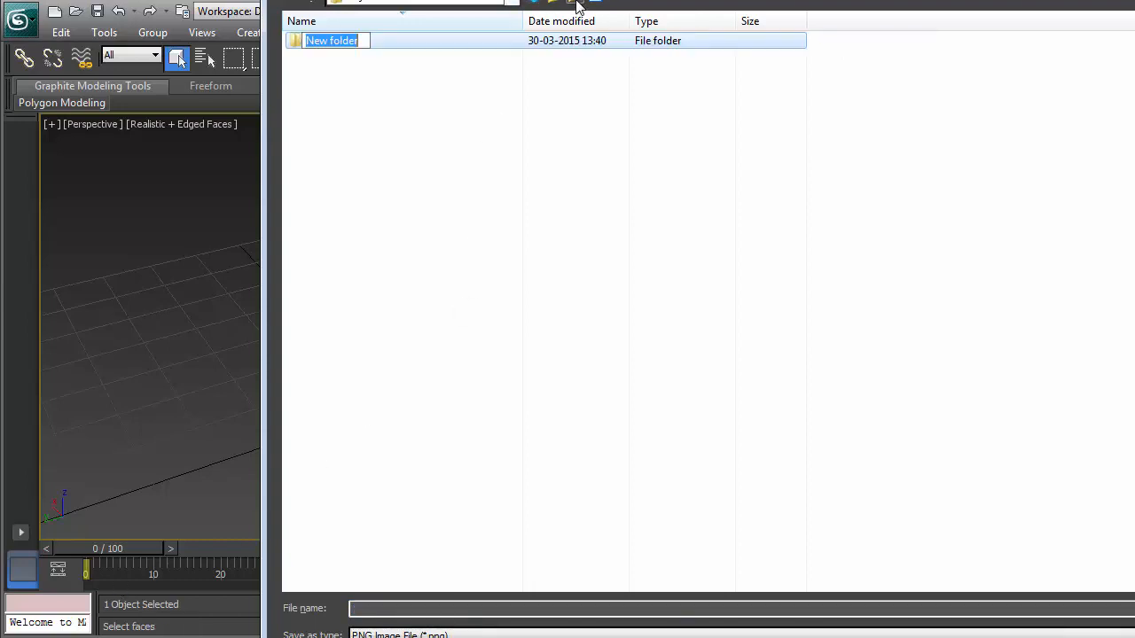
{"action": "type", "text": "Text"}
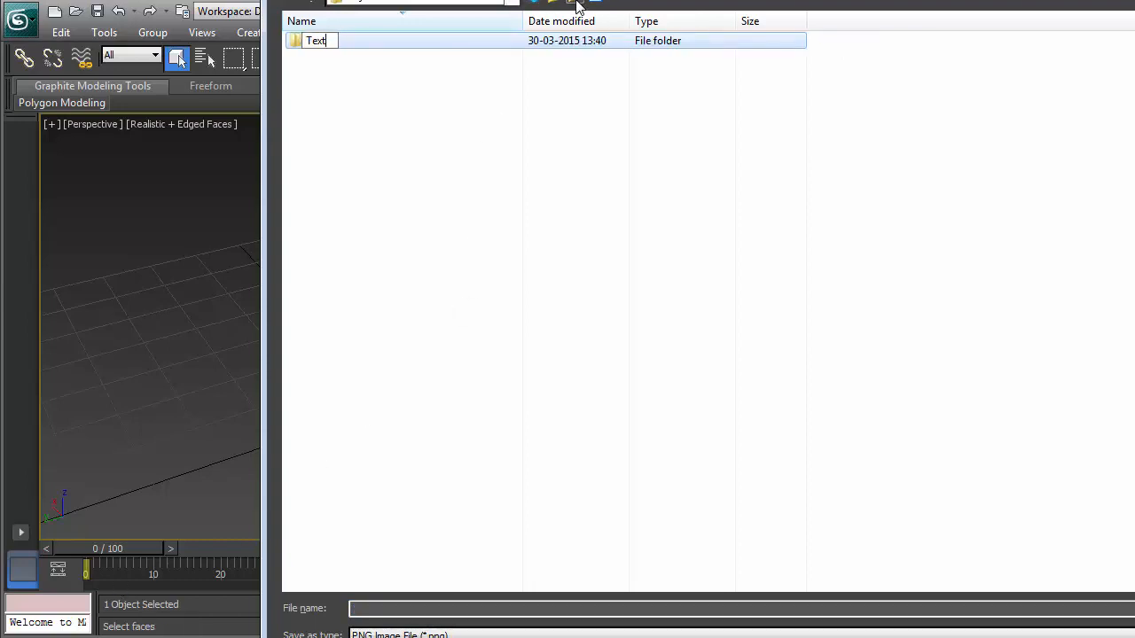
{"action": "type", "text": "ues"}
{"action": "key", "text": "Return"}
{"action": "key", "text": "F2"}
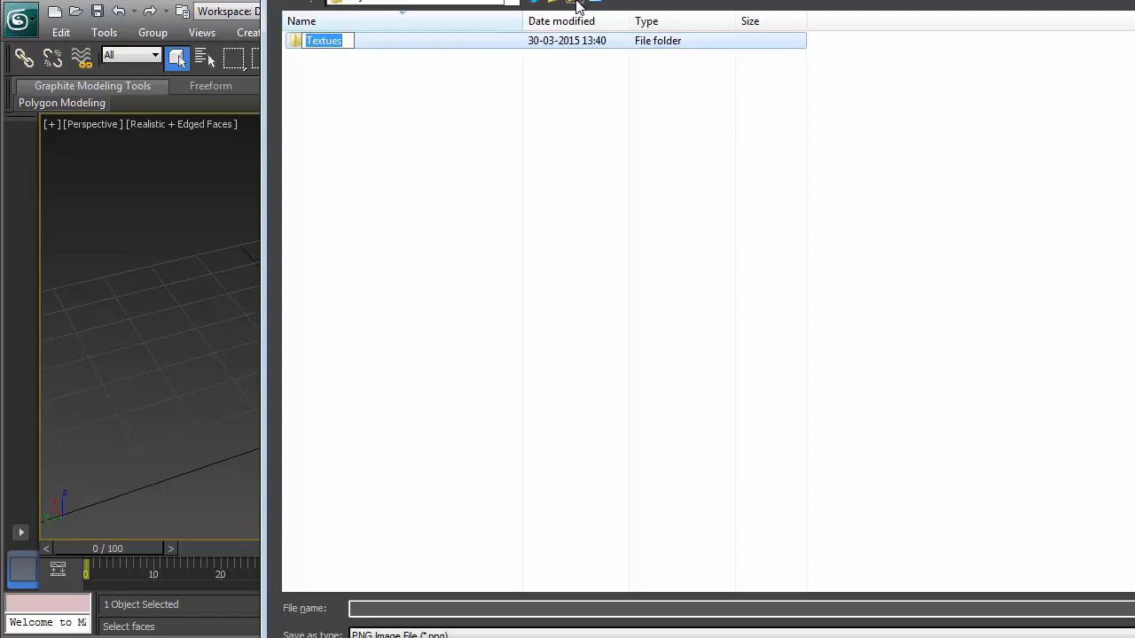
{"action": "type", "text": "tEXTURE"}
{"action": "key", "text": "ctrl+a"}
{"action": "type", "text": "Textures"}
{"action": "key", "text": "Return"}
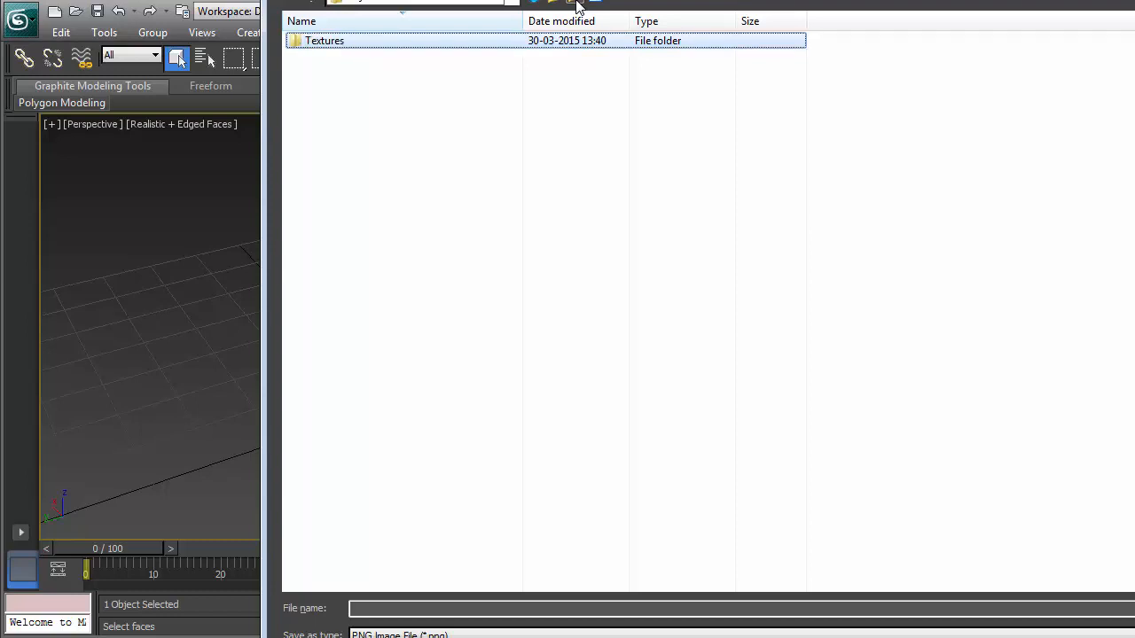
{"action": "key", "text": "Return"}
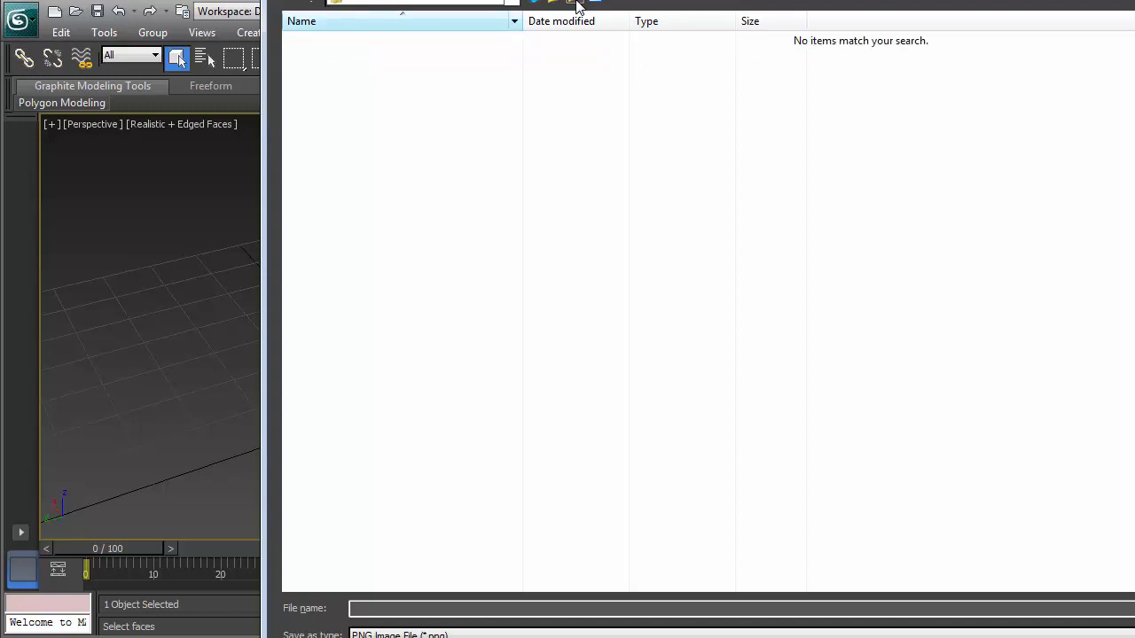
- Save the UV template as the PNG file WoddenSpikesUVWs in RGB 24 bit with an alpha channel
{"action": "left_click", "coordinate": [461, 608]}
{"action": "type", "text": "WoddenSpikesUVWs"}
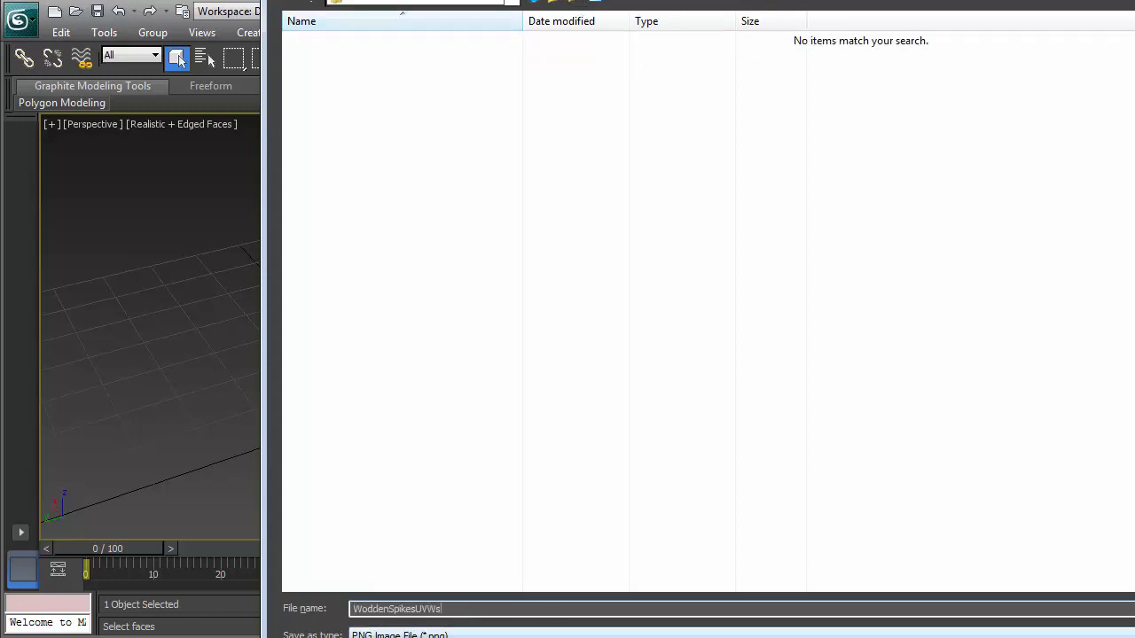
{"action": "key", "text": "Return"}
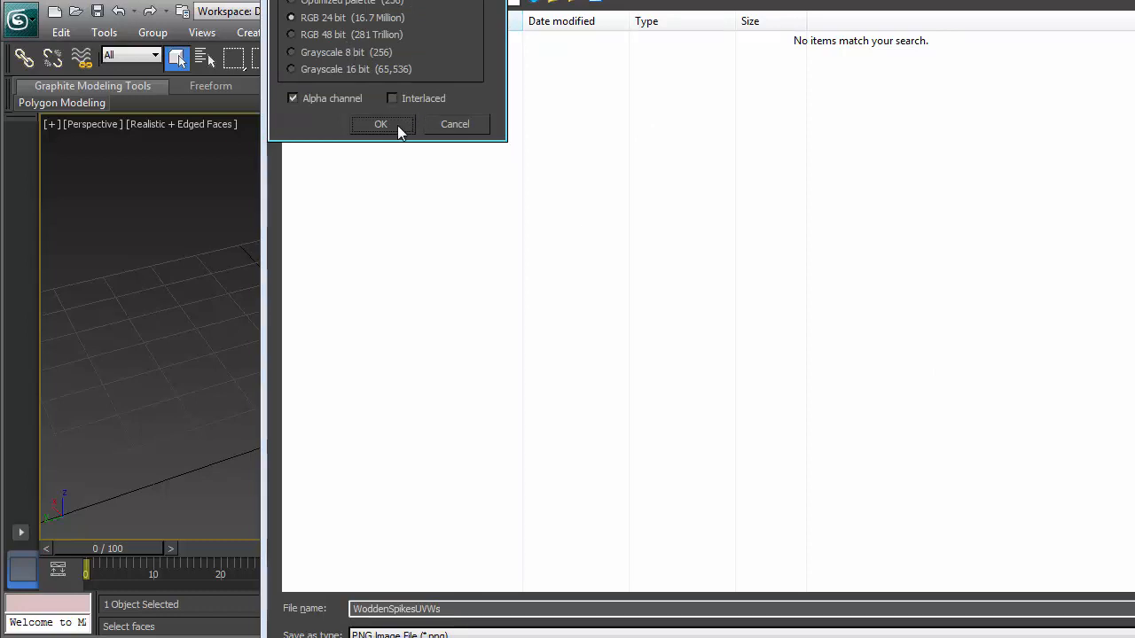
{"action": "left_click", "coordinate": [380, 124]}
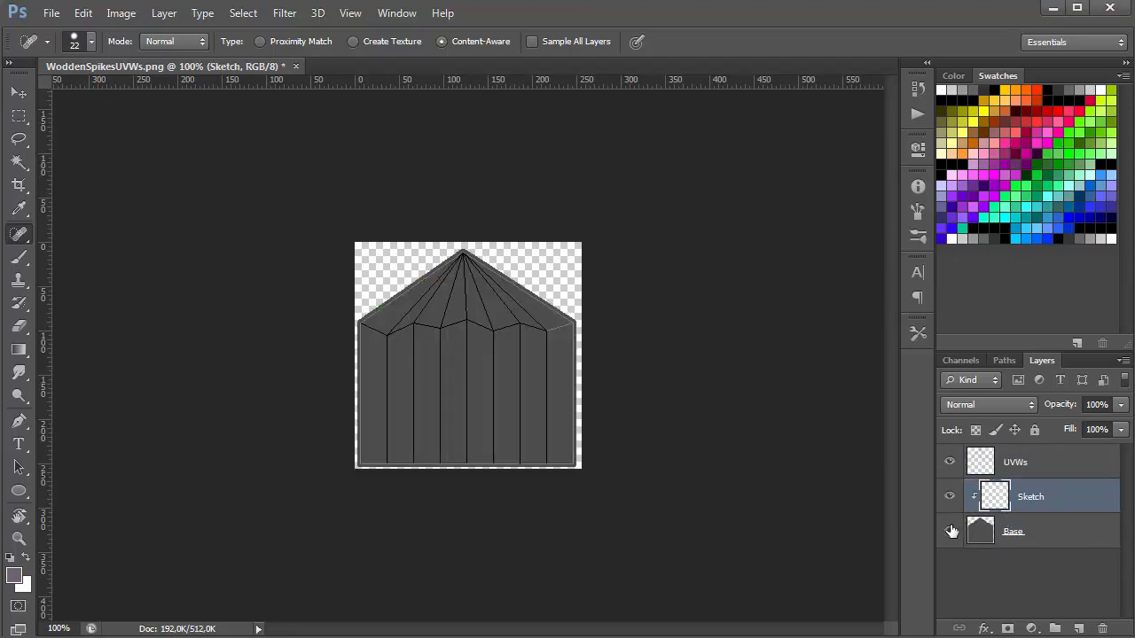
- Check the Base layer by hiding and showing it, then try a red brush stroke on the Sketch layer and undo it
{"action": "left_click", "coordinate": [949, 531]}
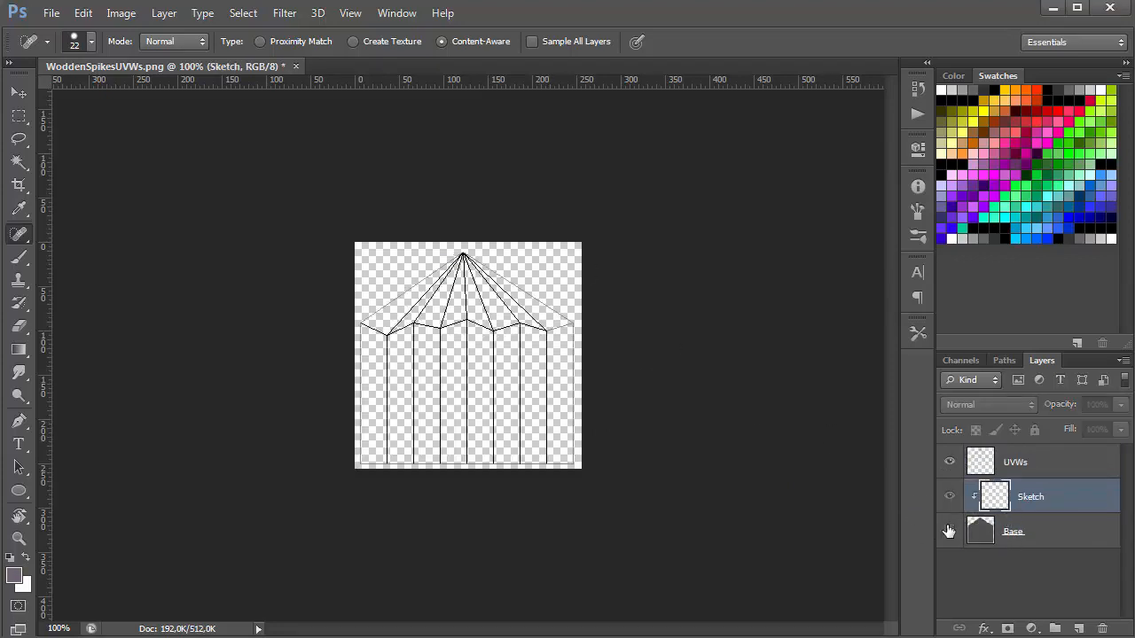
{"action": "left_click", "coordinate": [950, 531]}
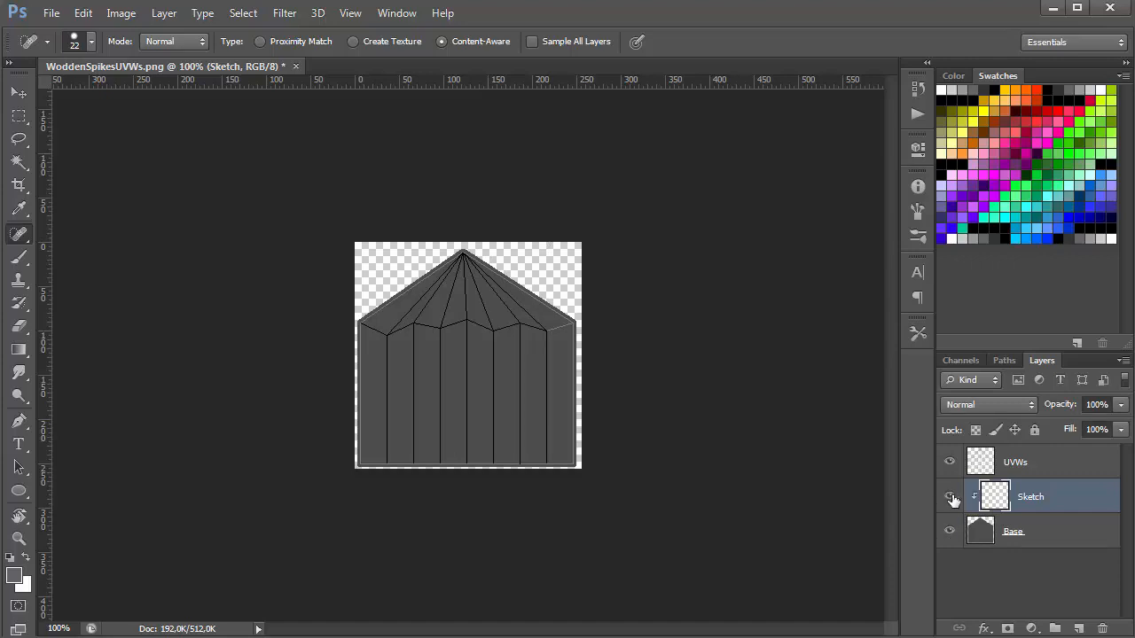
{"action": "key", "text": "b"}
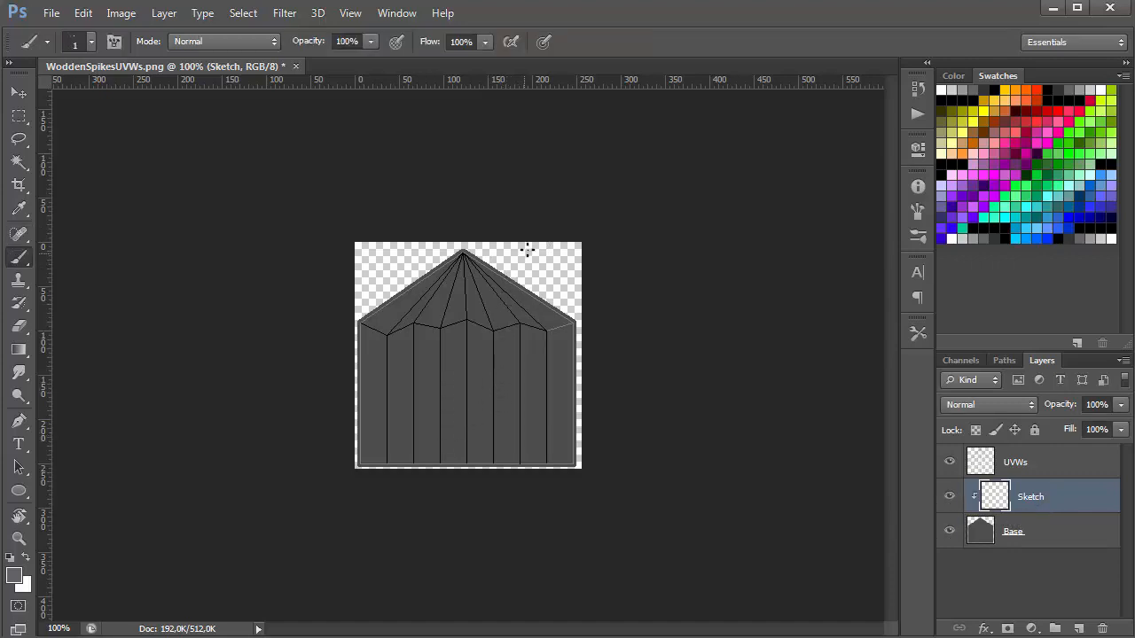
{"action": "left_click", "coordinate": [1040, 96]}
{"action": "right_click_drag", "start_coordinate": [442, 379], "coordinate": [471, 388], "text": "alt"}
{"action": "mouse_move", "coordinate": [497, 308]}
{"action": "left_mouse_down"}
{"action": "mouse_move", "coordinate": [558, 246]}
{"action": "mouse_move", "coordinate": [574, 361]}
{"action": "mouse_move", "coordinate": [375, 375]}
{"action": "mouse_move", "coordinate": [471, 308]}
{"action": "left_mouse_up"}
{"action": "key", "text": "ctrl+z"}
- Set the UVWs layer's opacity to 30% and lock the layer completely, keeping it visible
{"action": "left_click", "coordinate": [1031, 463]}
{"action": "left_click", "coordinate": [950, 462]}
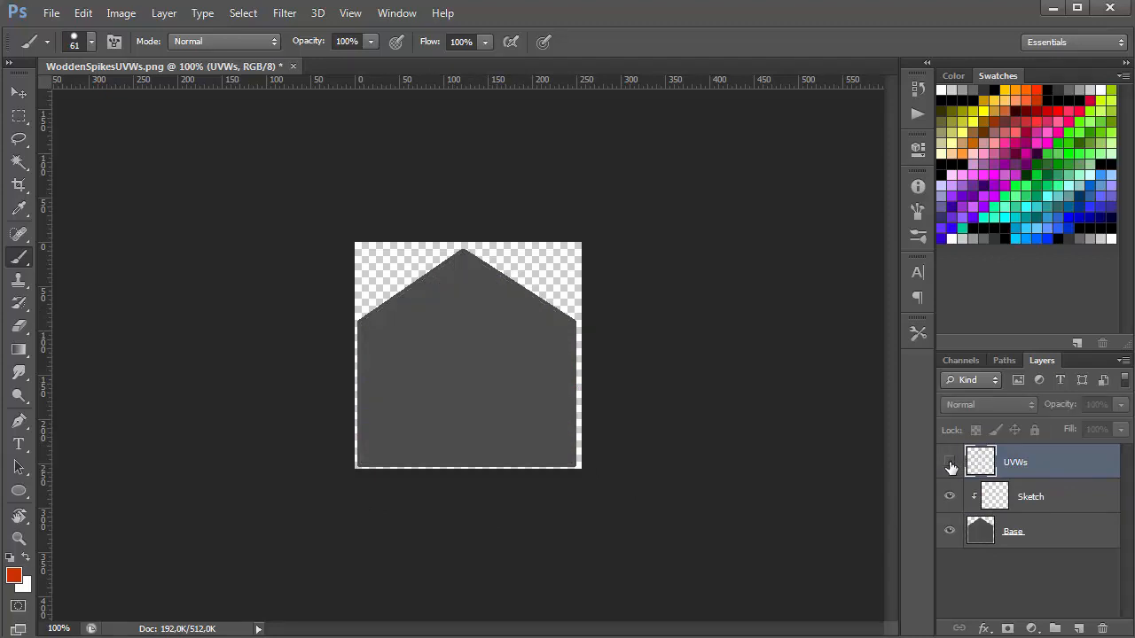
{"action": "left_click", "coordinate": [950, 462]}
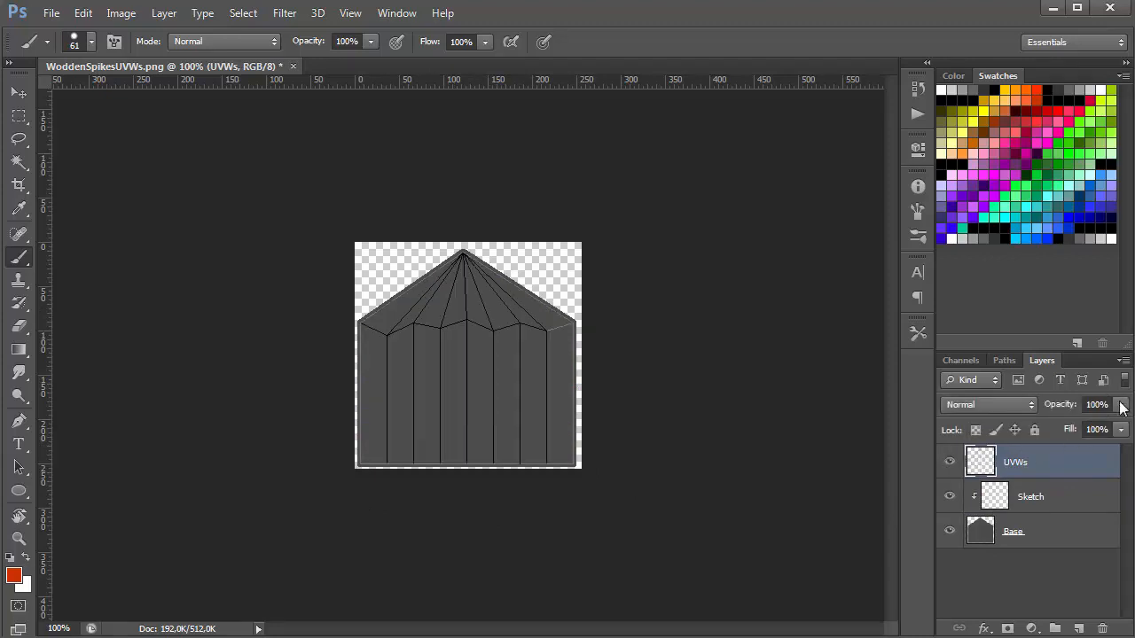
{"action": "key", "text": "3"}
{"action": "key", "text": "v"}
{"action": "key", "text": "3"}
{"action": "key", "text": "b"}
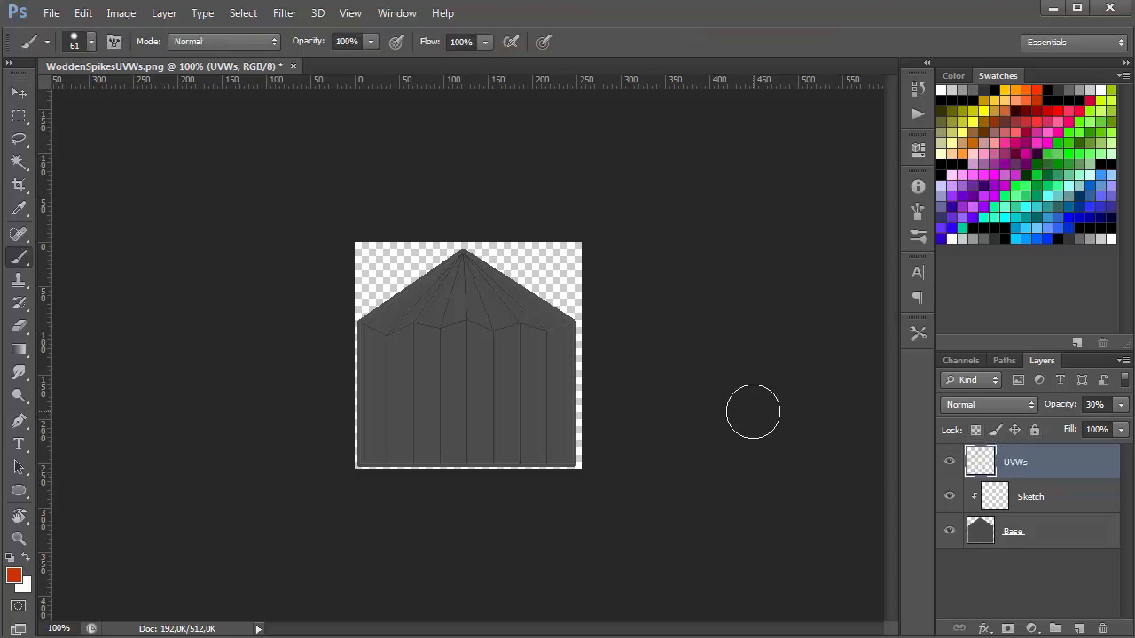
{"action": "key", "text": "v"}
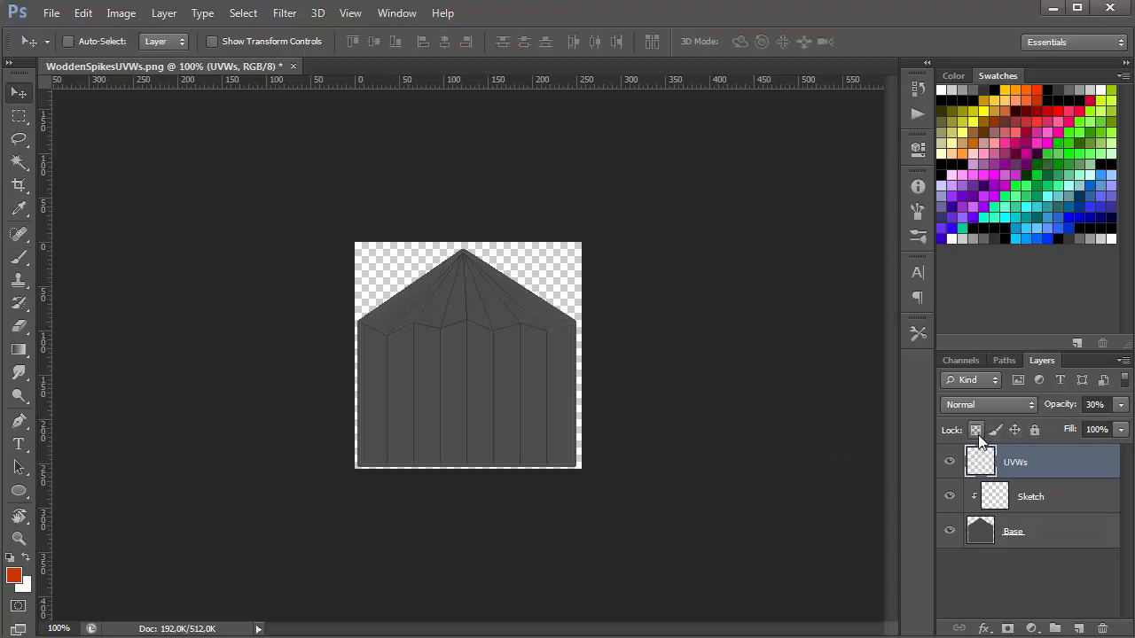
{"action": "left_click", "coordinate": [1033, 430]}
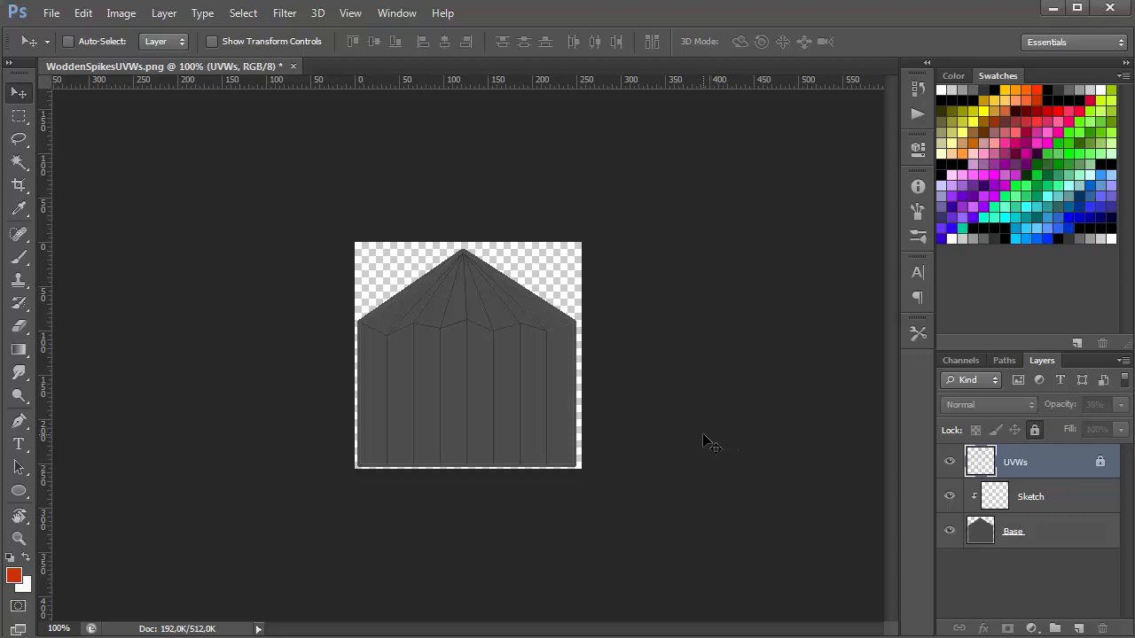
{"action": "left_click", "coordinate": [951, 462]}
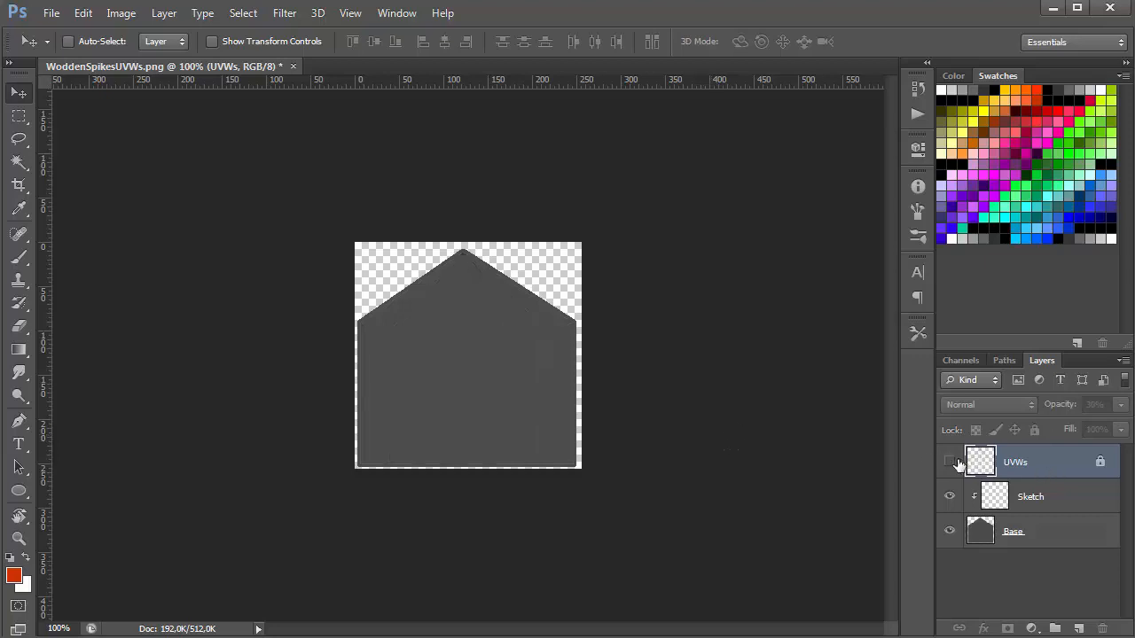
{"action": "left_click", "coordinate": [950, 462]}
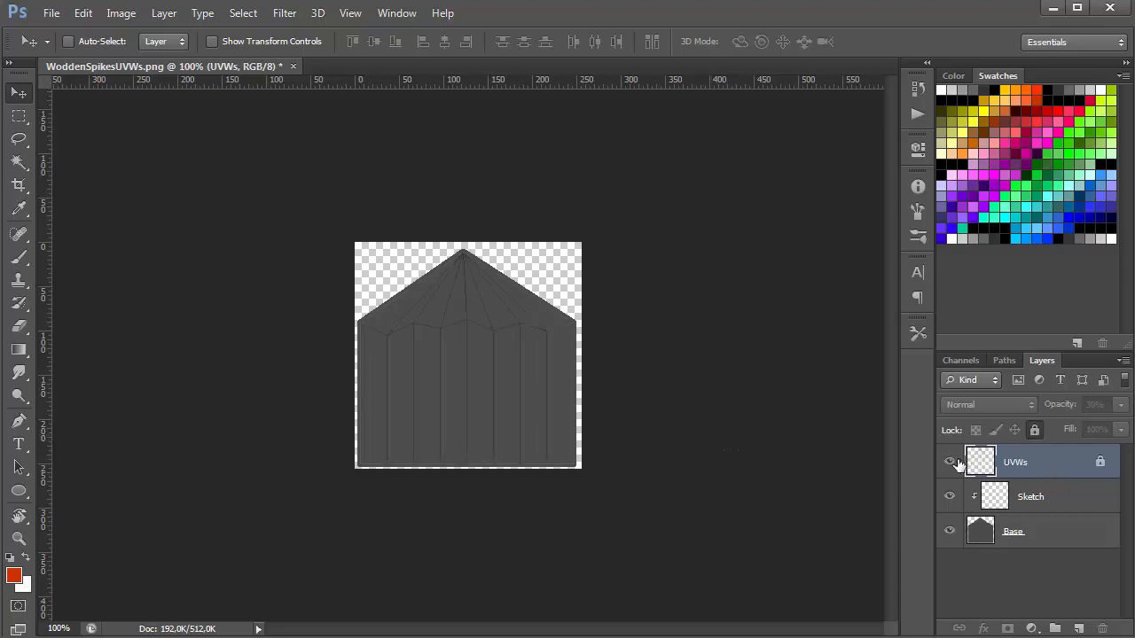
- On the Sketch layer, select the shaft area below the zigzag UV edge with the Polygonal Lasso
{"action": "left_click", "coordinate": [1057, 540]}
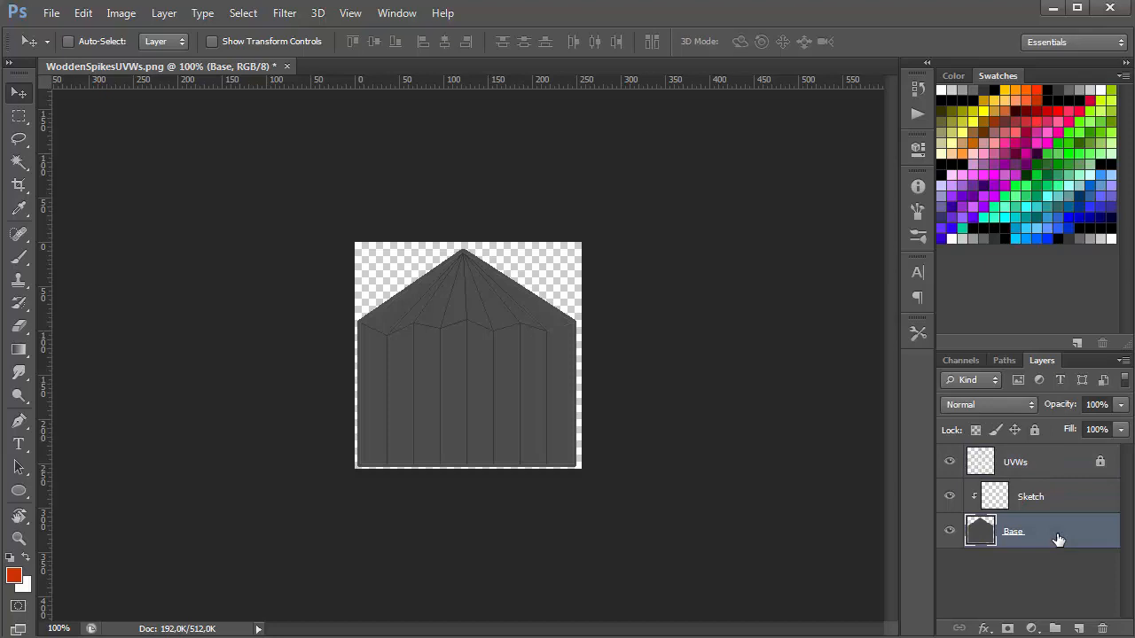
{"action": "left_click", "coordinate": [1035, 498]}
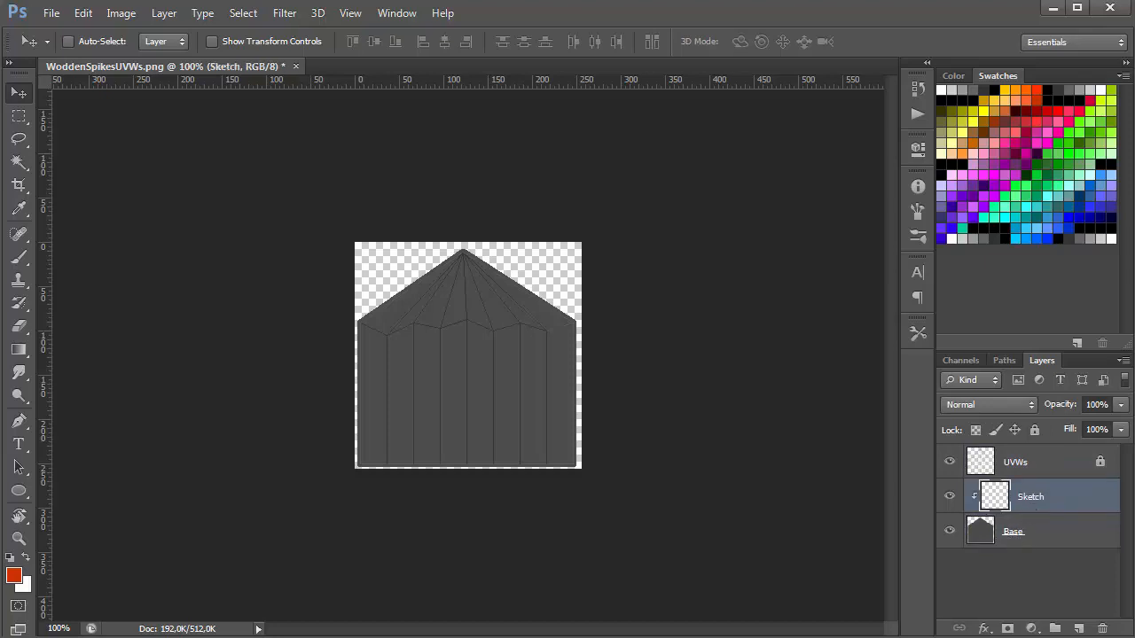
{"action": "key", "text": "l"}
{"action": "key", "text": "ctrl+0"}
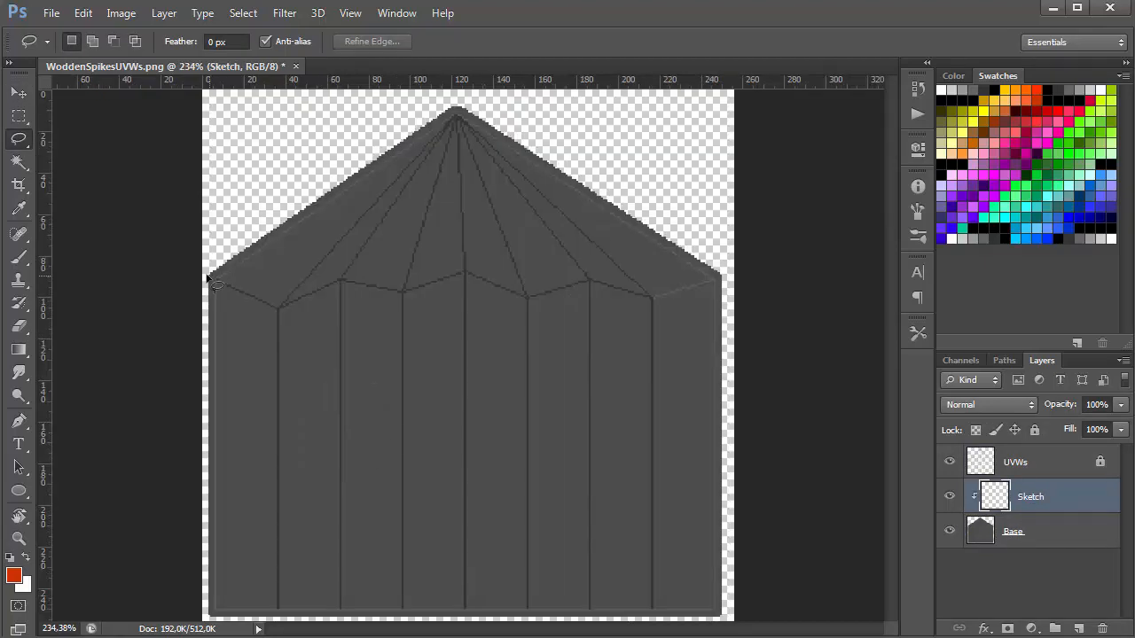
{"action": "key", "text": "shift+l"}
{"action": "left_click", "coordinate": [203, 275]}
{"action": "left_click", "coordinate": [276, 308]}
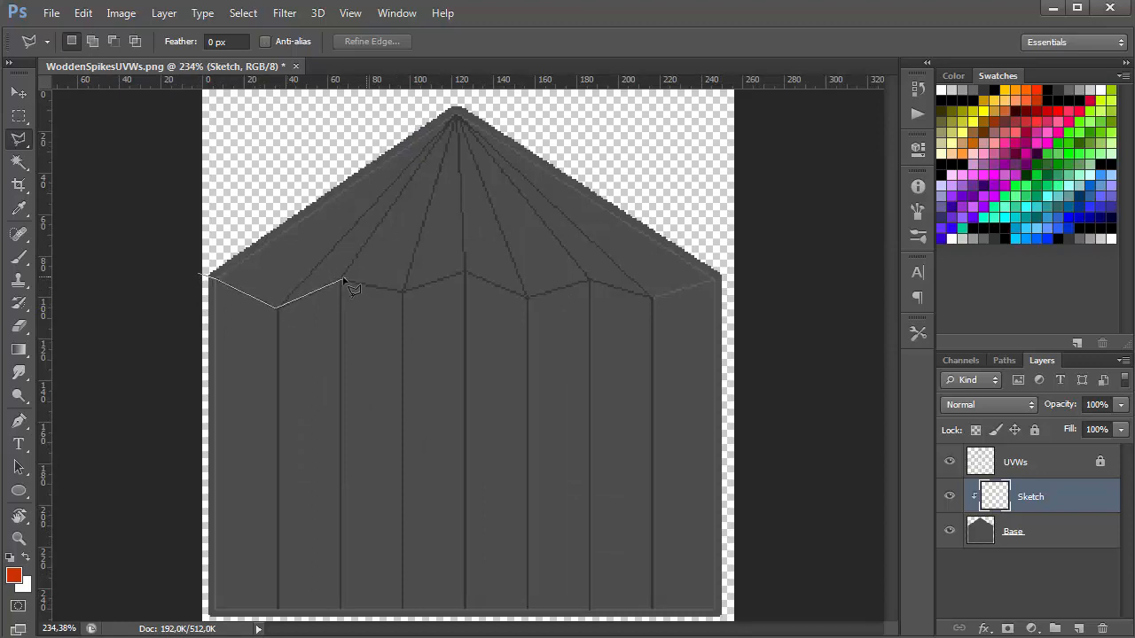
{"action": "left_click", "coordinate": [342, 280]}
{"action": "left_click", "coordinate": [403, 292]}
{"action": "left_click", "coordinate": [465, 273]}
{"action": "left_click", "coordinate": [528, 297]}
{"action": "left_click", "coordinate": [589, 280]}
{"action": "left_click", "coordinate": [653, 298]}
{"action": "left_click", "coordinate": [723, 279]}
{"action": "left_click", "coordinate": [762, 295]}
{"action": "left_click", "coordinate": [801, 424]}
{"action": "left_click", "coordinate": [785, 592]}
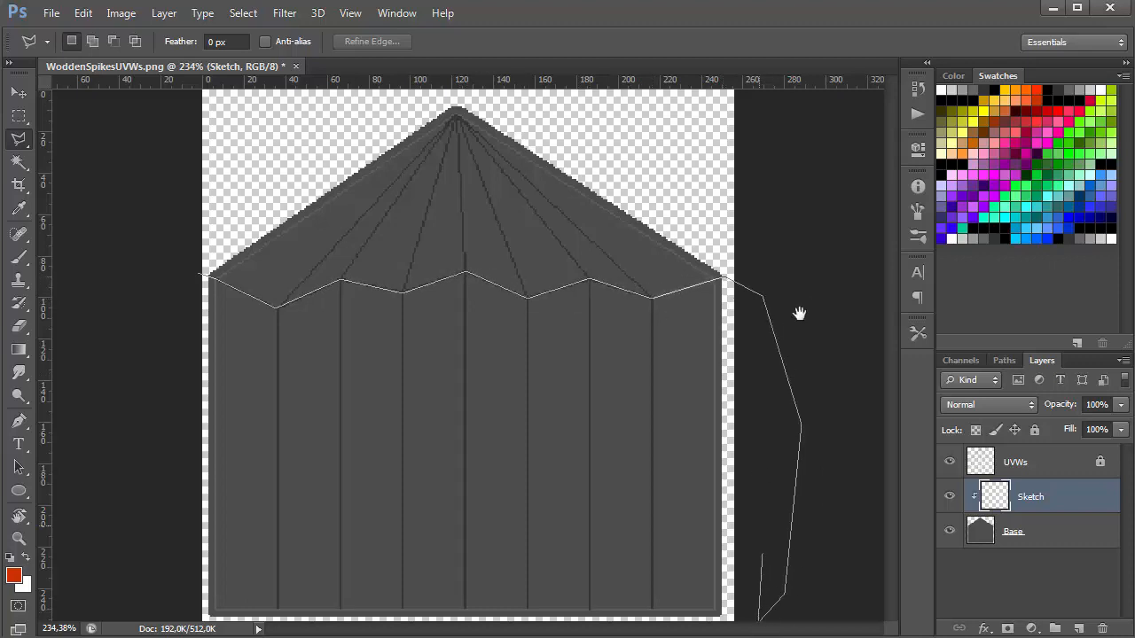
{"action": "left_click", "coordinate": [170, 629]}
{"action": "double_click", "coordinate": [162, 319]}
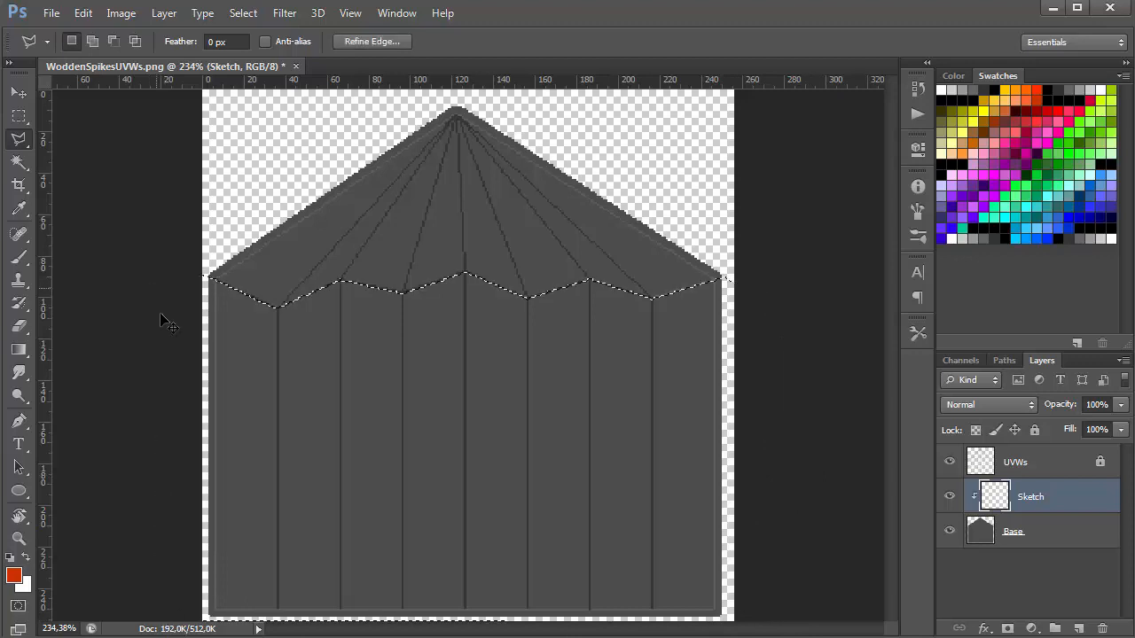
- Set the foreground colour to dark brown 574233 and fill the selected shaft area on the Sketch layer
{"action": "key", "text": "ctrl+minus"}
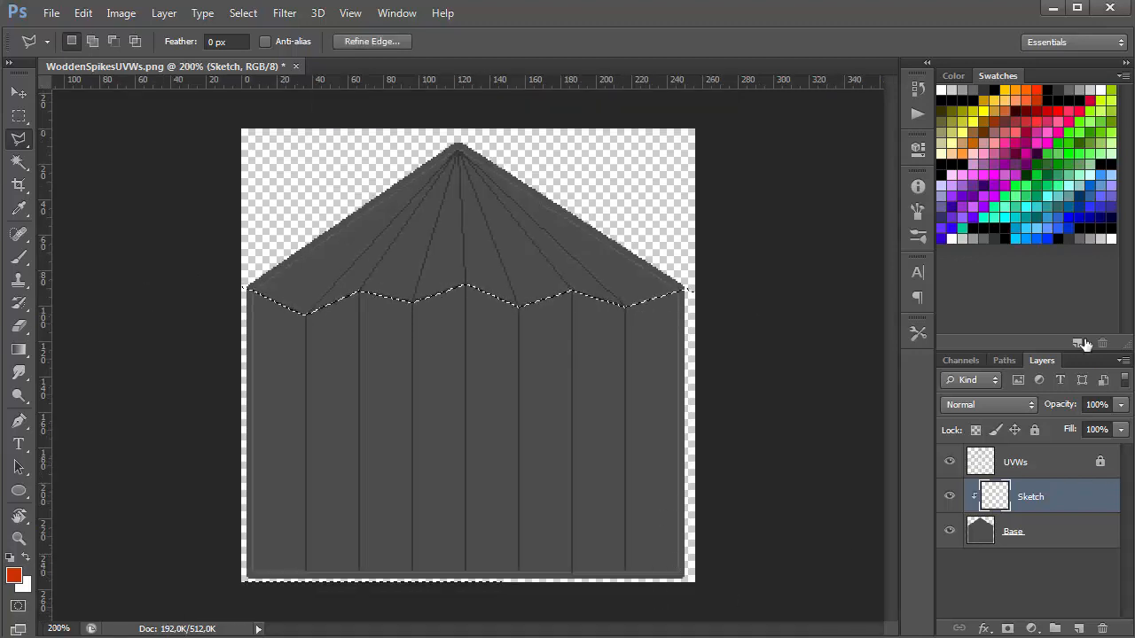
{"action": "left_click", "coordinate": [14, 576]}
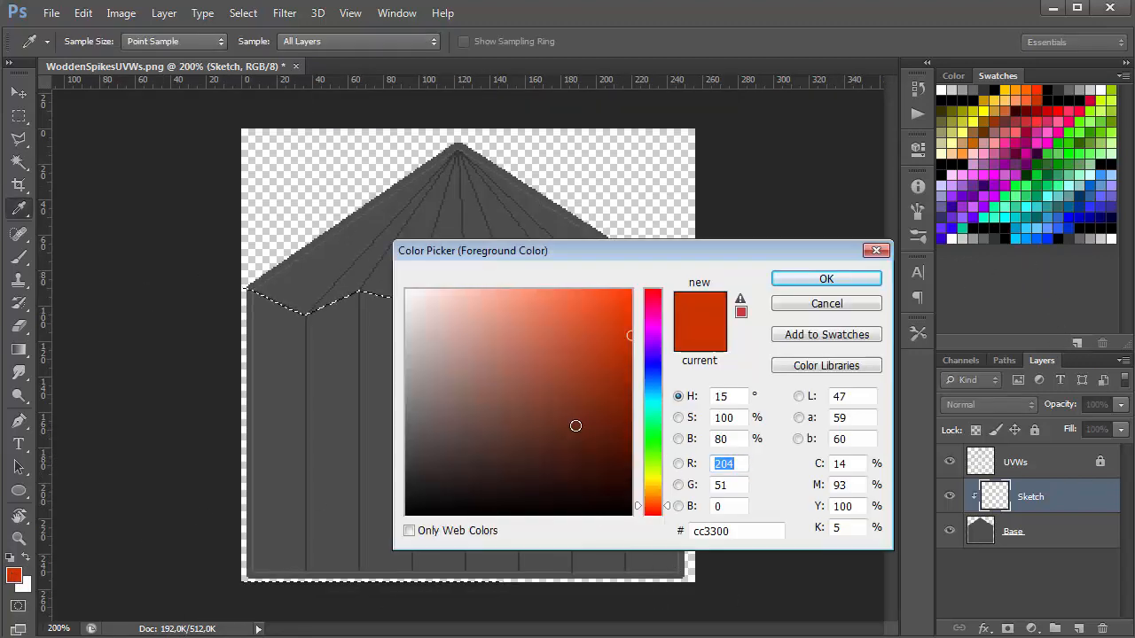
{"action": "left_click_drag", "start_coordinate": [496, 433], "coordinate": [487, 441]}
{"action": "left_click_drag", "start_coordinate": [660, 501], "coordinate": [662, 498]}
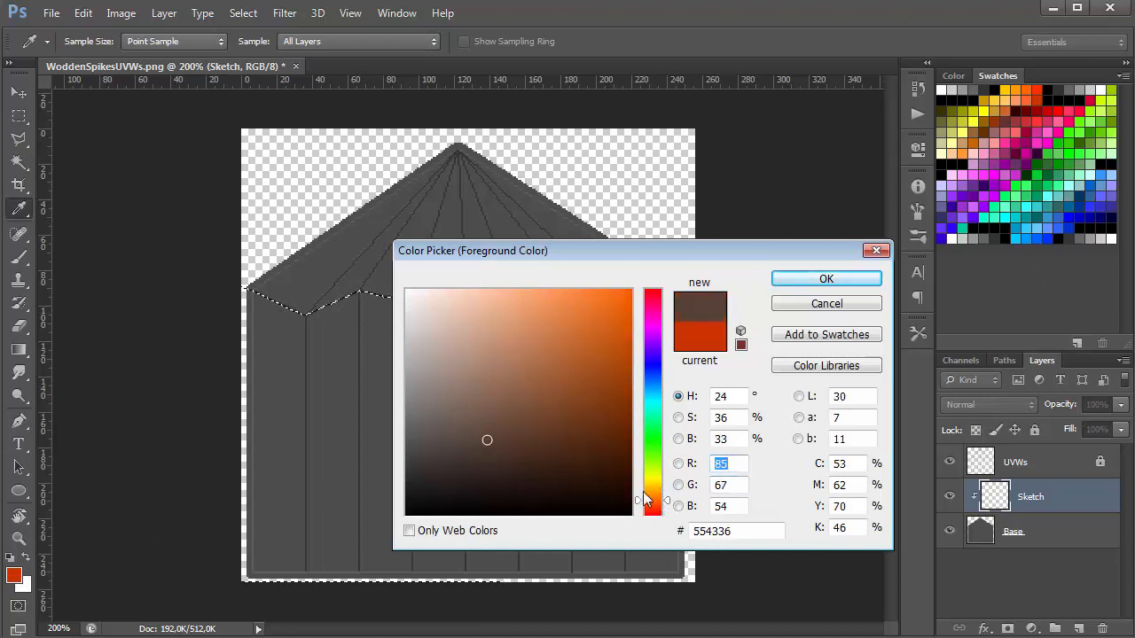
{"action": "left_click_drag", "start_coordinate": [479, 452], "coordinate": [498, 437]}
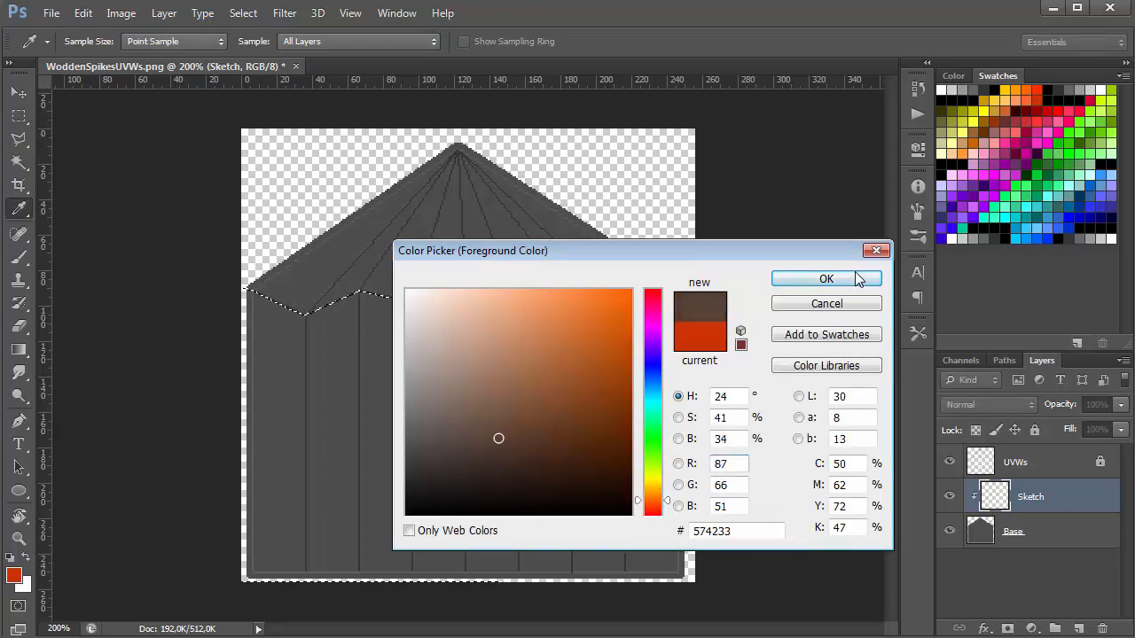
{"action": "left_click", "coordinate": [825, 278]}
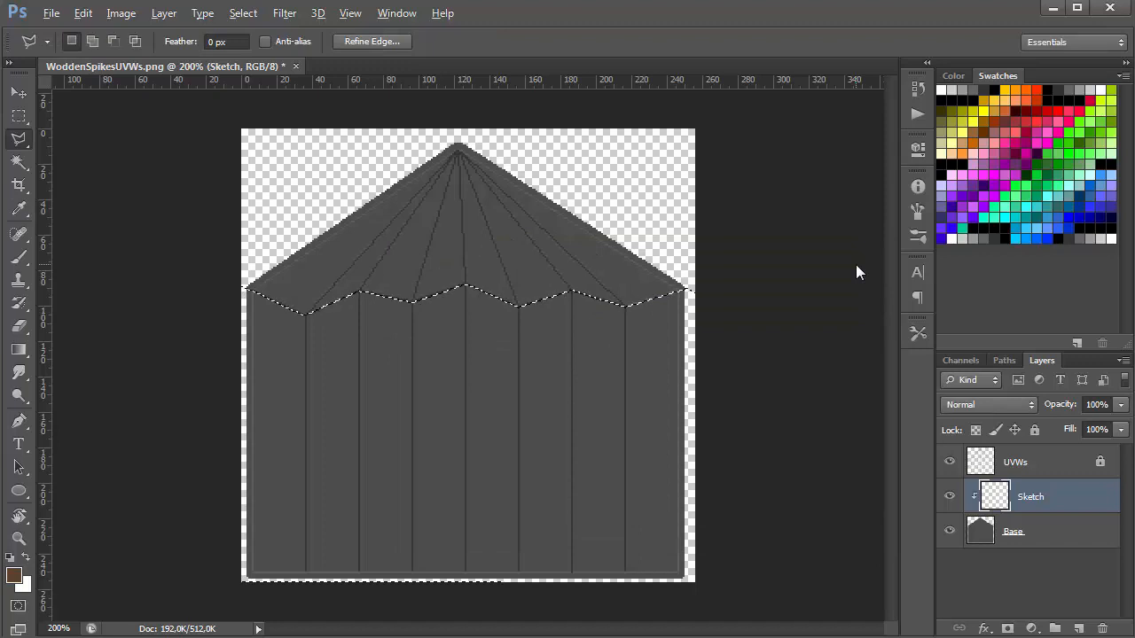
{"action": "key", "text": "alt+BackSpace"}
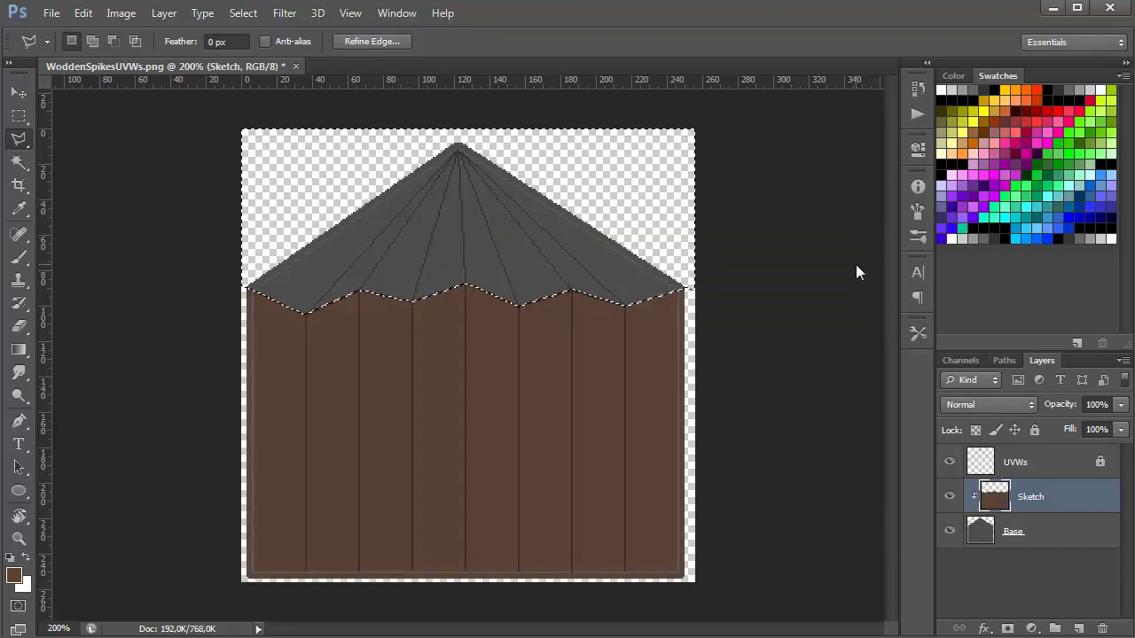
- Invert the selection and add a new layer named Miolo above the Sketch layer
{"action": "key", "text": "ctrl+shift+n"}
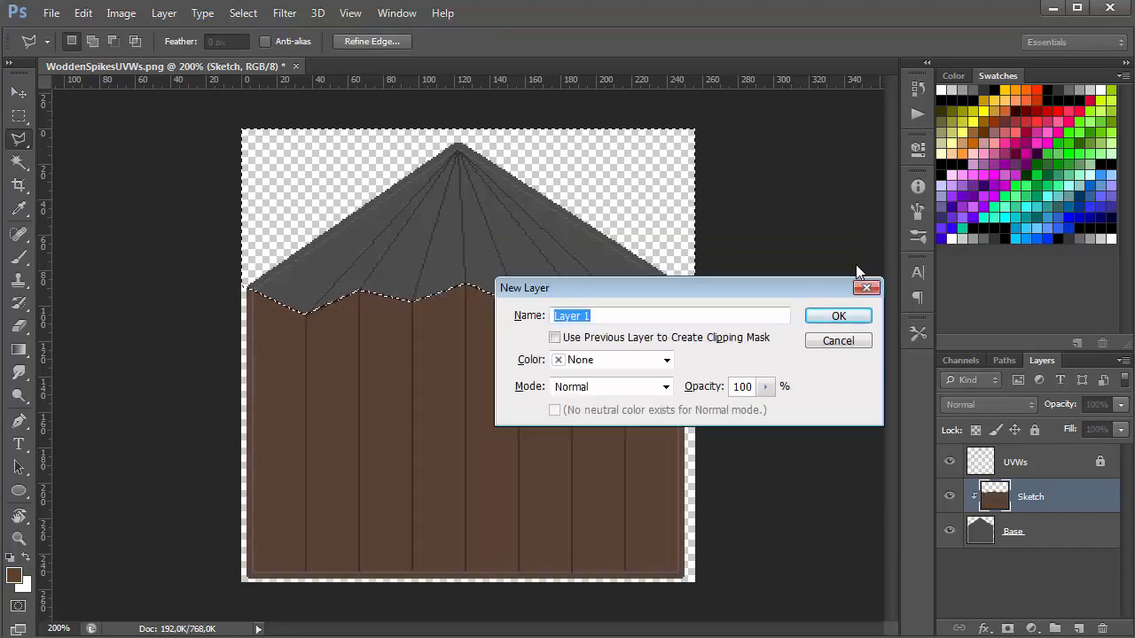
{"action": "type", "text": "Miolo"}
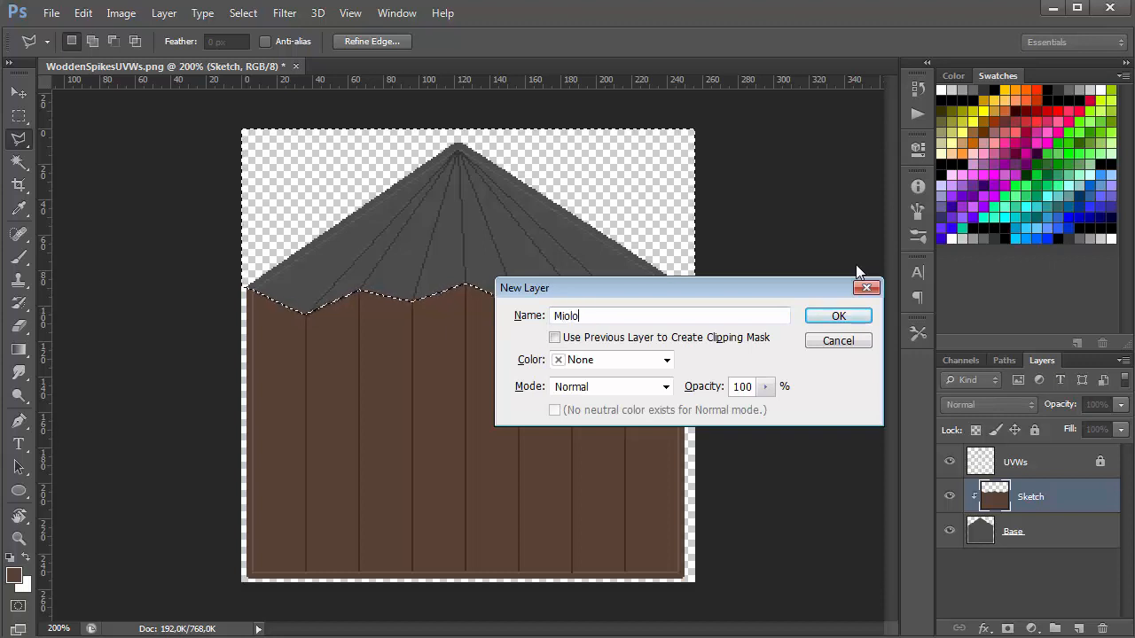
{"action": "key", "text": "Return"}
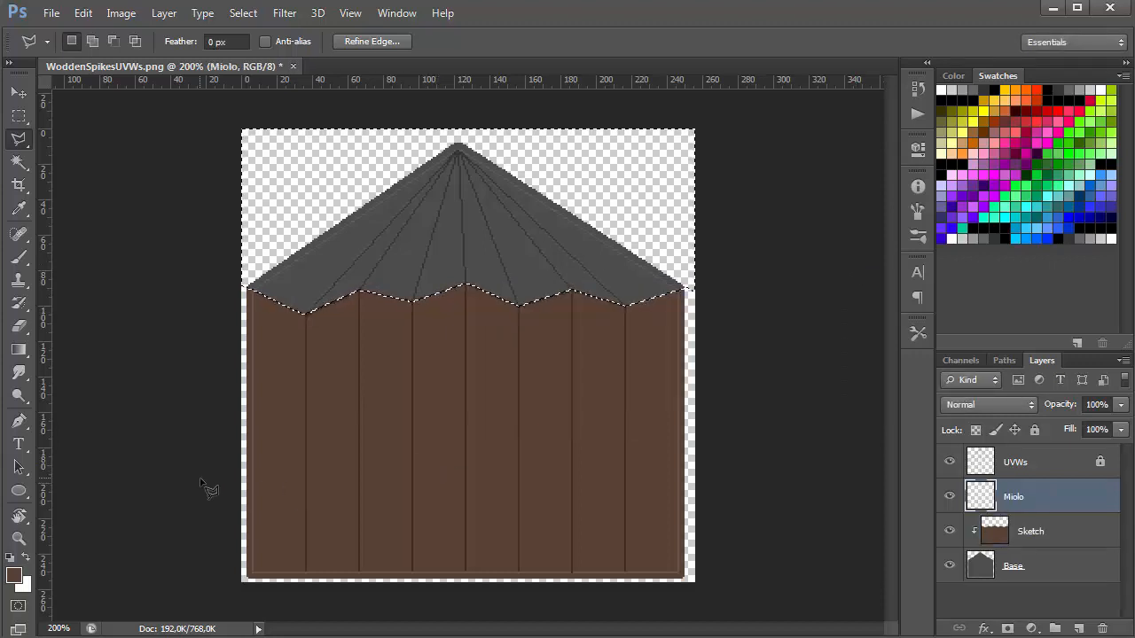
- Fill the selected tip area on the Miolo layer with light tan cfb988, deselect, and clip the layer to the Base shape
{"action": "left_click", "coordinate": [13, 576]}
{"action": "left_click_drag", "start_coordinate": [462, 374], "coordinate": [475, 335]}
{"action": "left_click_drag", "start_coordinate": [660, 497], "coordinate": [663, 490]}
{"action": "left_click", "coordinate": [486, 321]}
{"action": "left_click", "coordinate": [484, 322]}
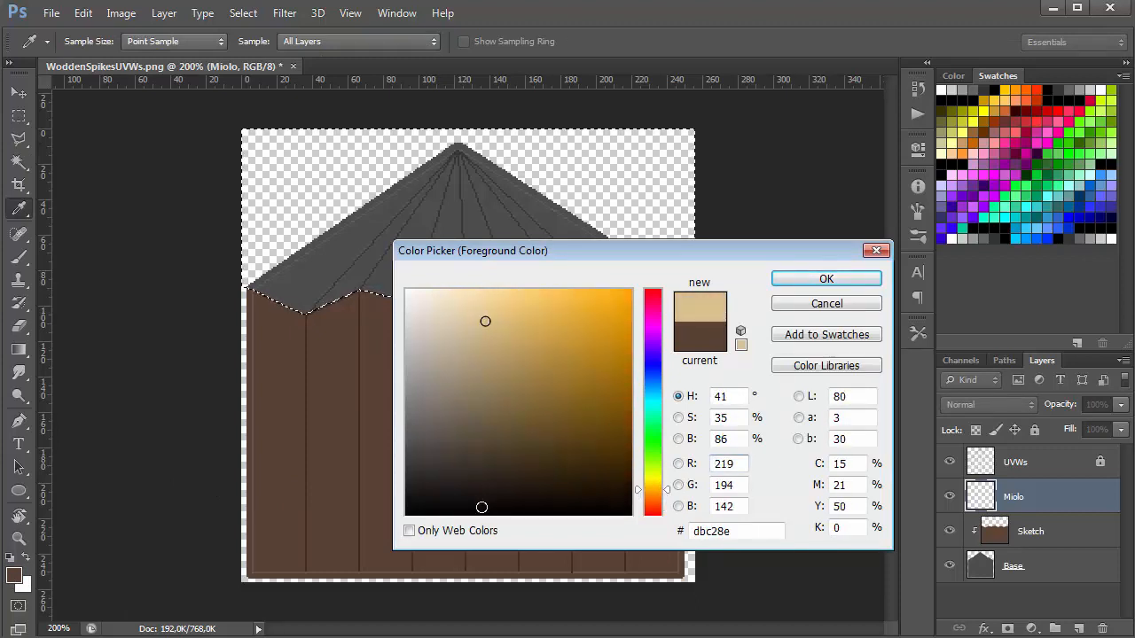
{"action": "left_click", "coordinate": [482, 331]}
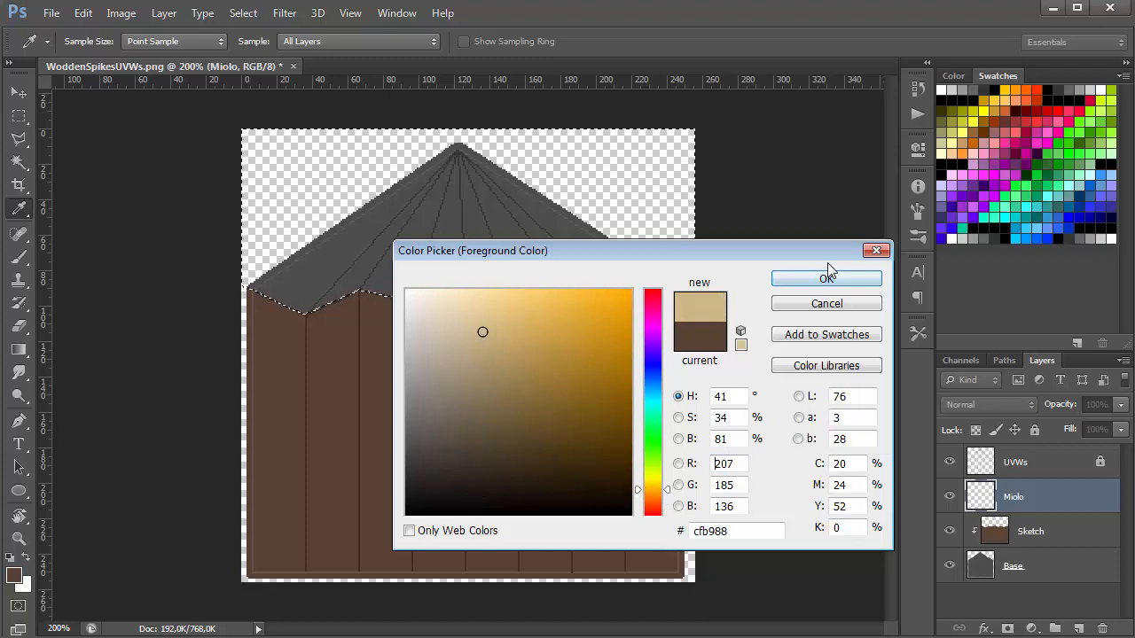
{"action": "left_click", "coordinate": [855, 278]}
{"action": "key", "text": "alt+BackSpace"}
{"action": "key", "text": "ctrl+d"}
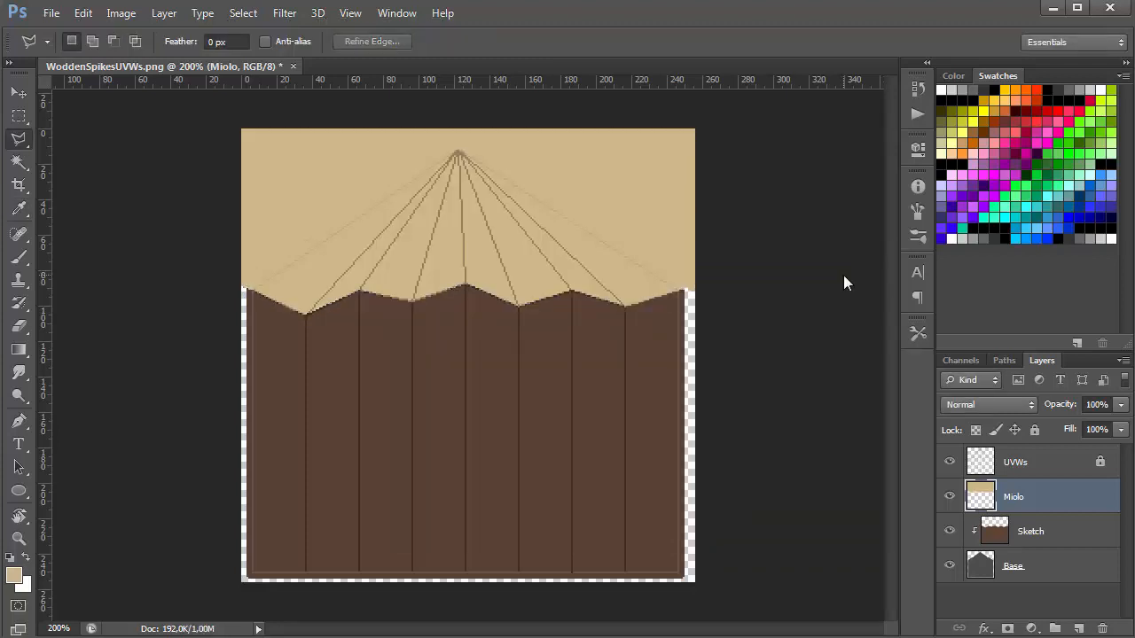
{"action": "left_click", "coordinate": [1066, 514], "text": "alt"}
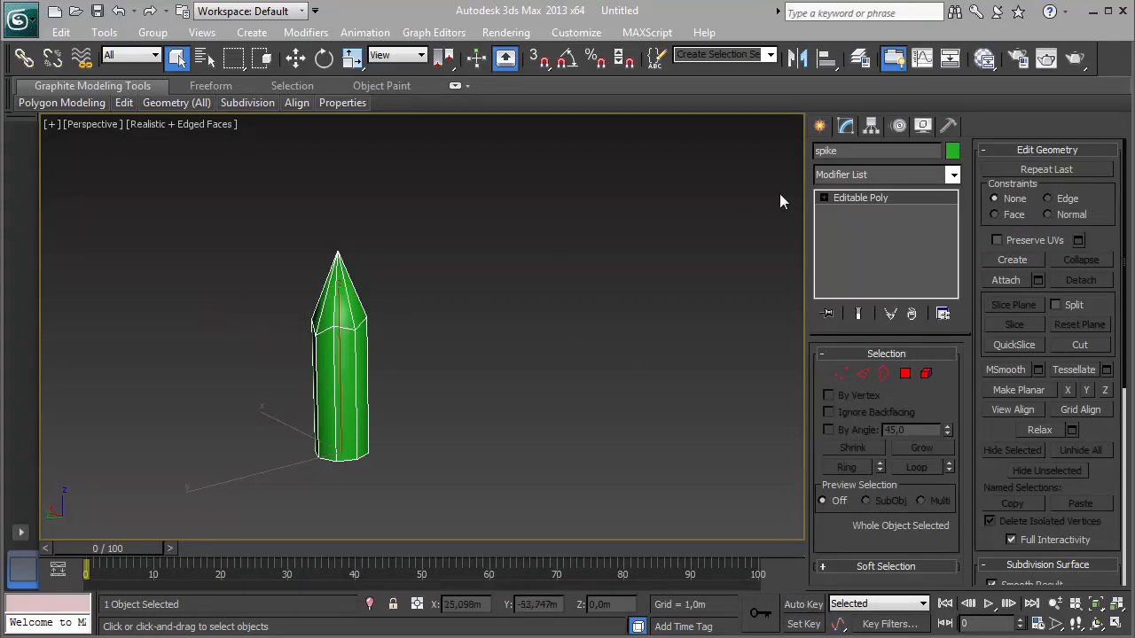
- Switch to 3ds Max, select the spike object and open the Slate Material Editor
{"action": "middle_click_drag", "start_coordinate": [355, 331], "coordinate": [317, 330]}
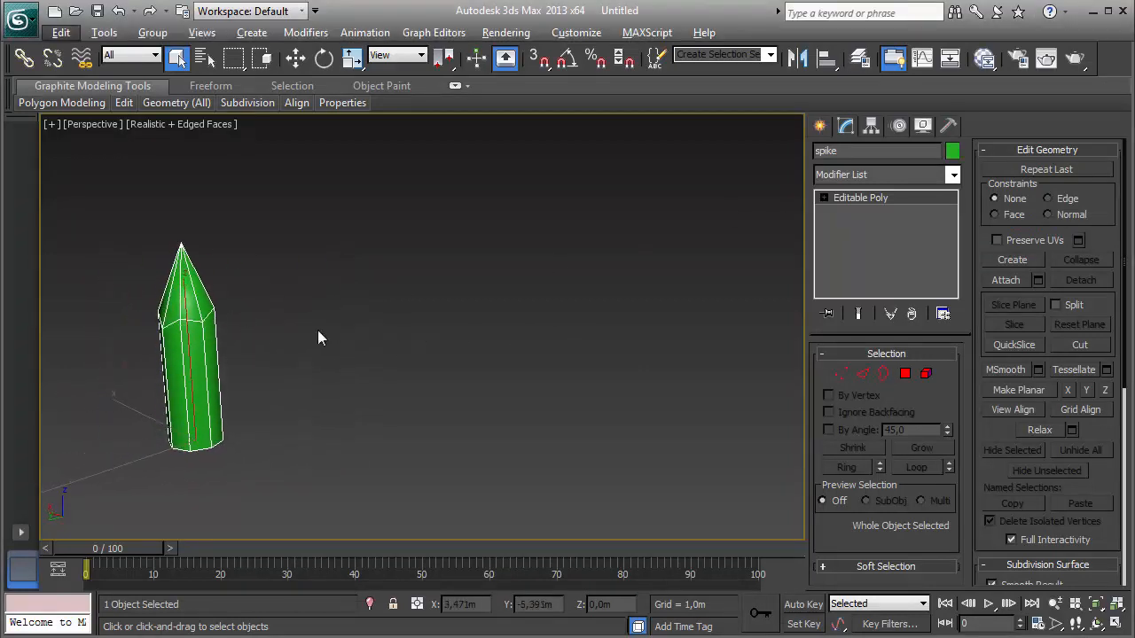
{"action": "left_click", "coordinate": [434, 302]}
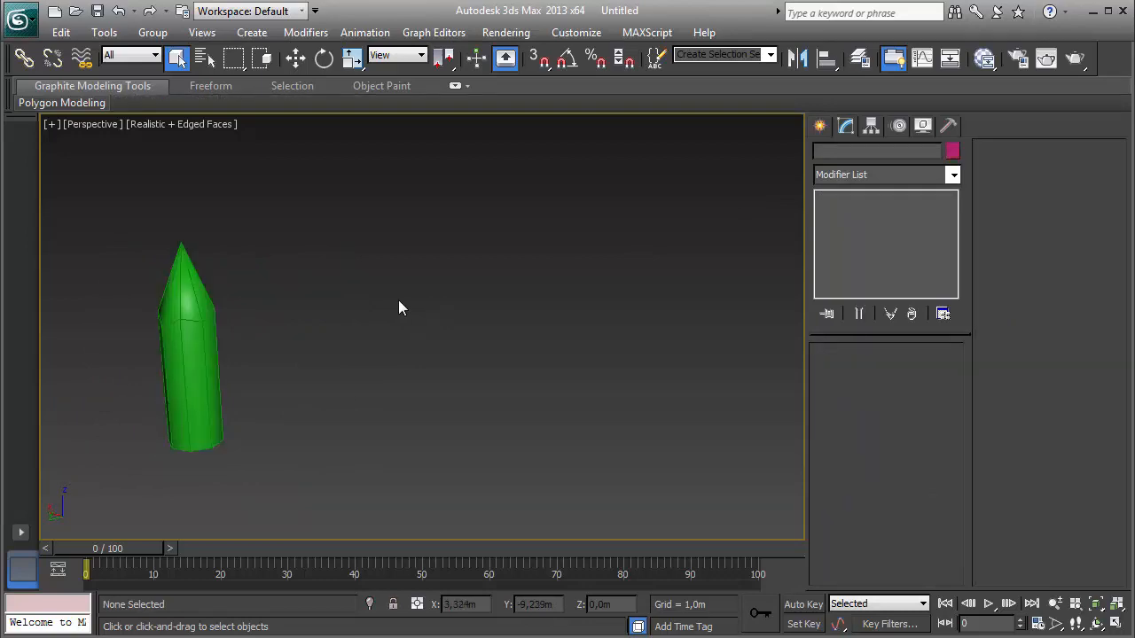
{"action": "left_click", "coordinate": [166, 321]}
{"action": "key", "text": "m"}
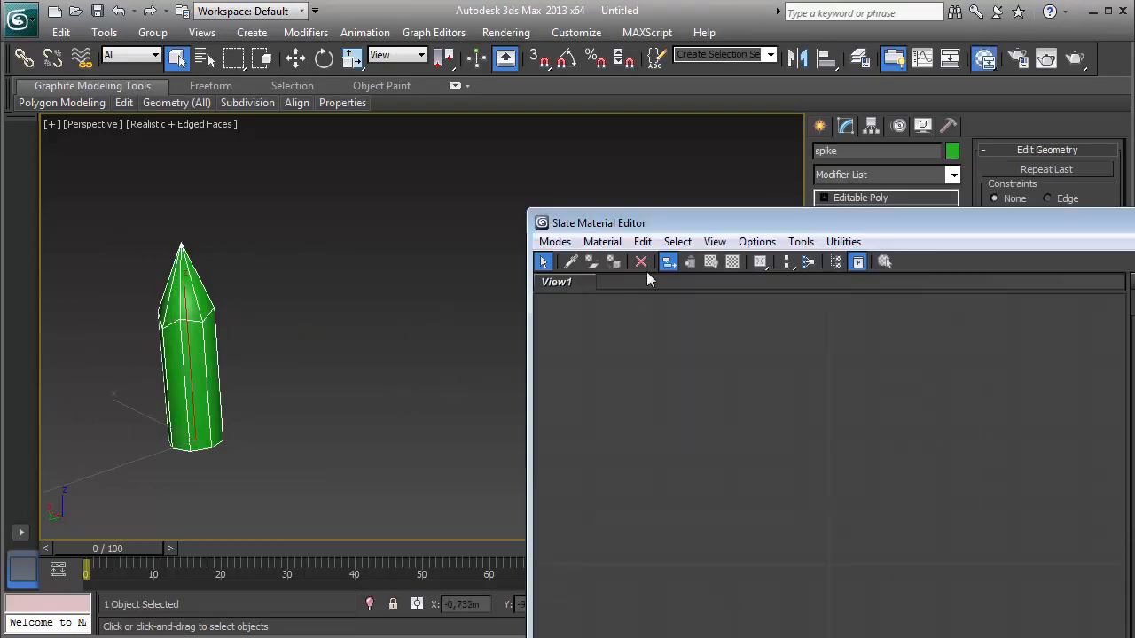
- Fit the Slate Material Editor window beside the model and add a Standard material node to the view
{"action": "left_click_drag", "start_coordinate": [688, 223], "coordinate": [493, 31]}
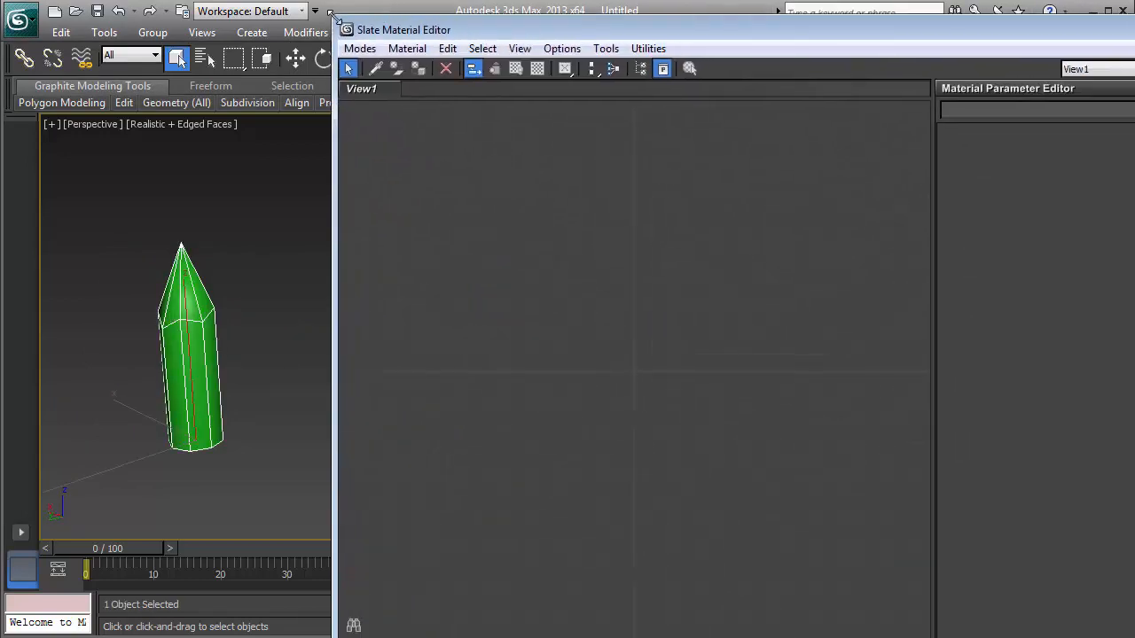
{"action": "left_click_drag", "start_coordinate": [336, 18], "coordinate": [515, 107]}
{"action": "left_click_drag", "start_coordinate": [696, 119], "coordinate": [486, 42]}
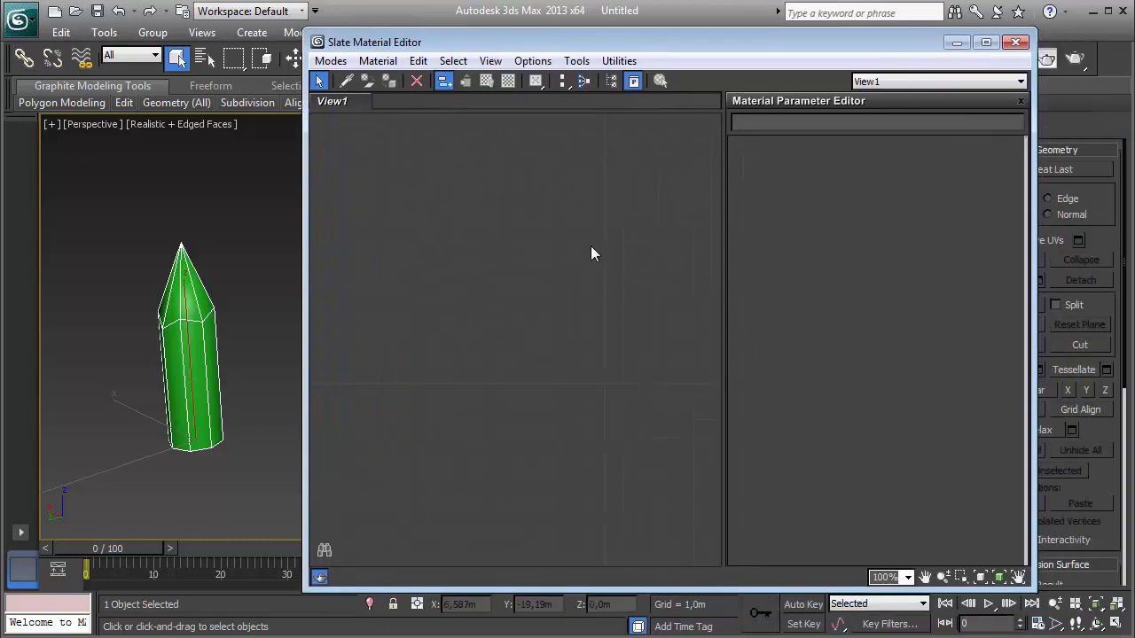
{"action": "right_click", "coordinate": [594, 255]}
{"action": "mouse_move", "coordinate": [612, 244]}
{"action": "left_click", "coordinate": [494, 470]}
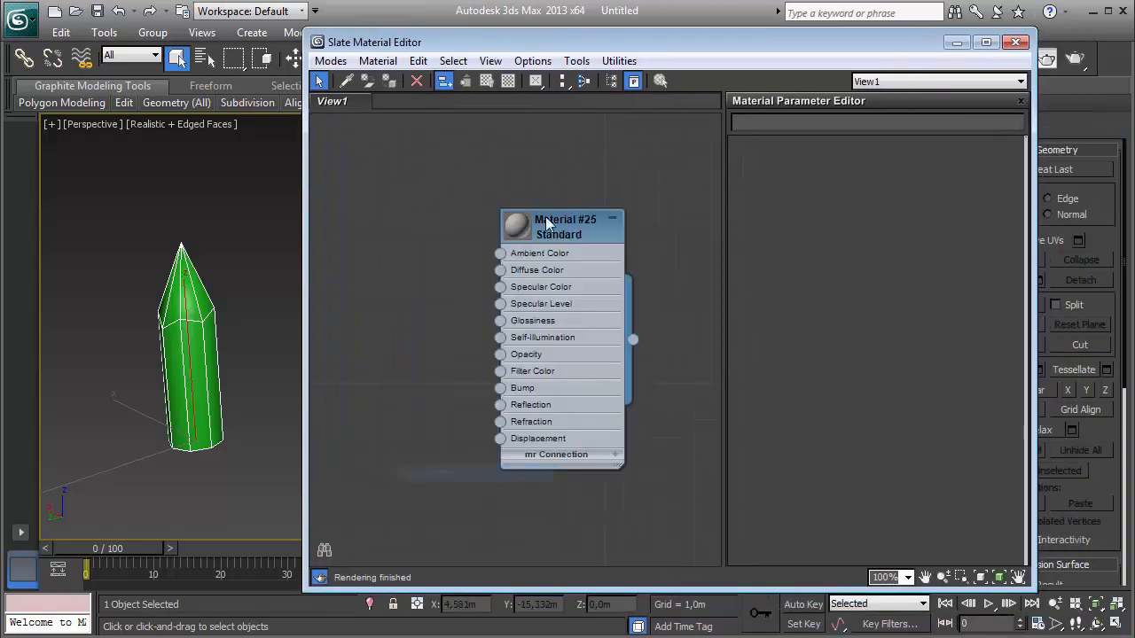
{"action": "left_click_drag", "start_coordinate": [546, 224], "coordinate": [693, 201]}
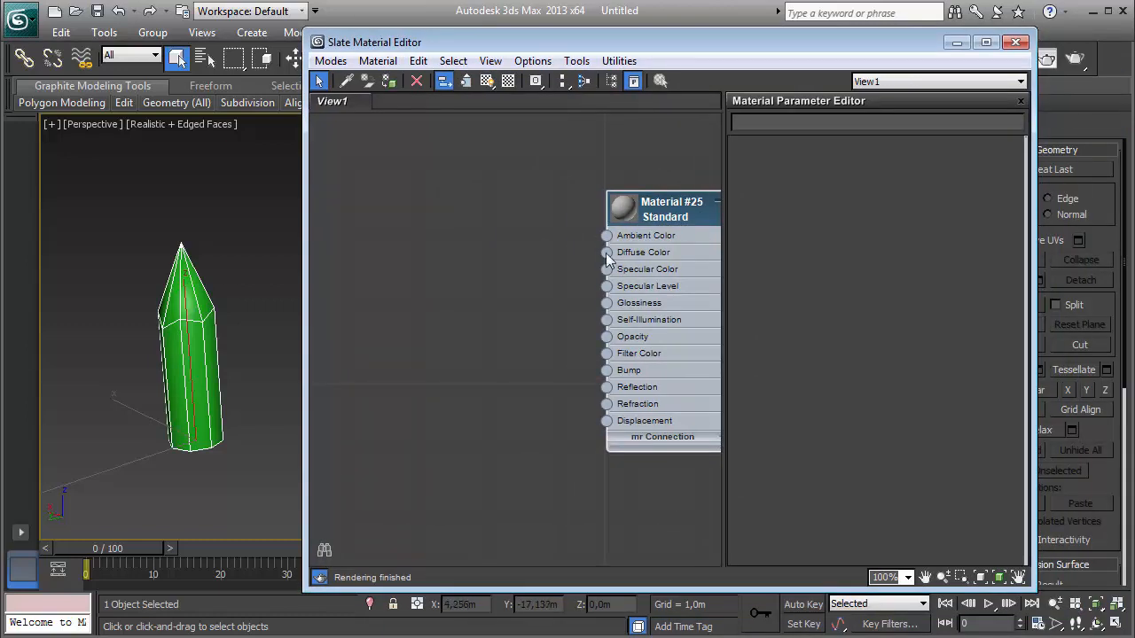
- Connect a Bitmap map with the painted spike texture to the material's Diffuse Color and space the two nodes apart
{"action": "left_click_drag", "start_coordinate": [606, 252], "coordinate": [556, 252]}
{"action": "left_click", "coordinate": [603, 153]}
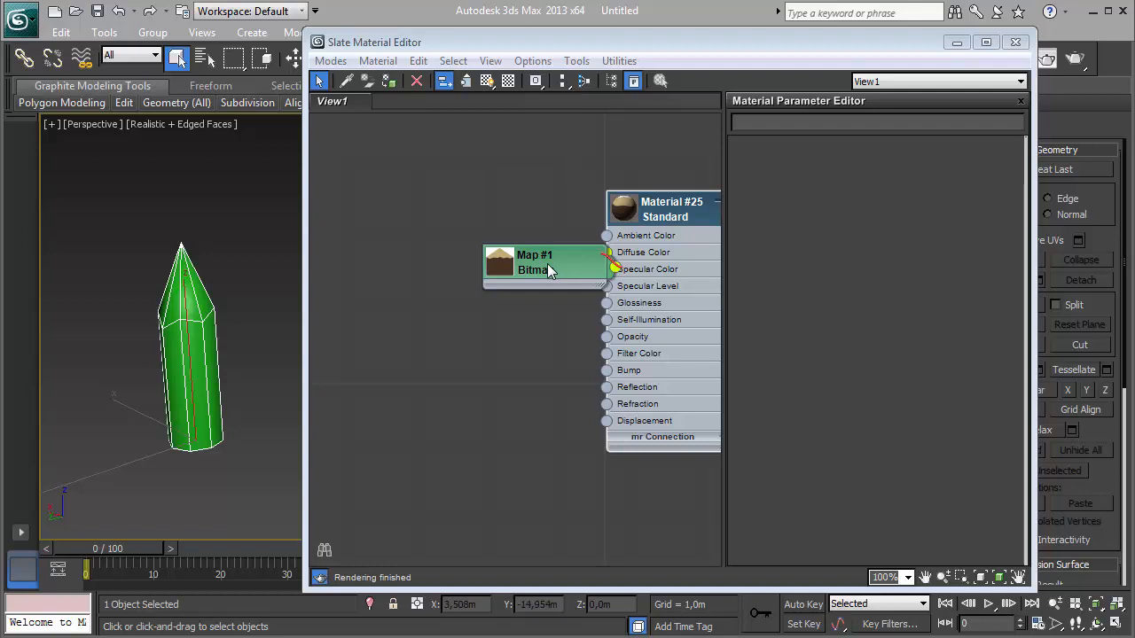
{"action": "left_click_drag", "start_coordinate": [547, 263], "coordinate": [469, 242]}
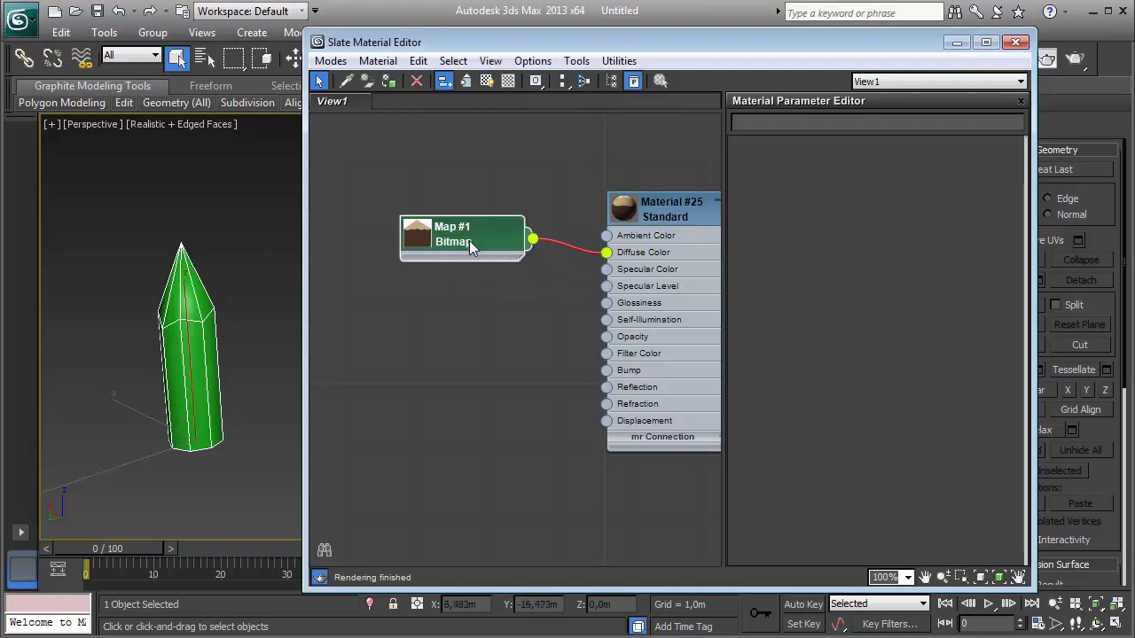
{"action": "left_click_drag", "start_coordinate": [650, 204], "coordinate": [578, 187]}
- Assign the textured material to the spike, show it shaded in the viewport, and close the Slate Material Editor
{"action": "mouse_move", "coordinate": [698, 270]}
{"action": "left_mouse_down"}
{"action": "mouse_move", "coordinate": [129, 311]}
{"action": "mouse_move", "coordinate": [212, 352]}
{"action": "left_mouse_up"}
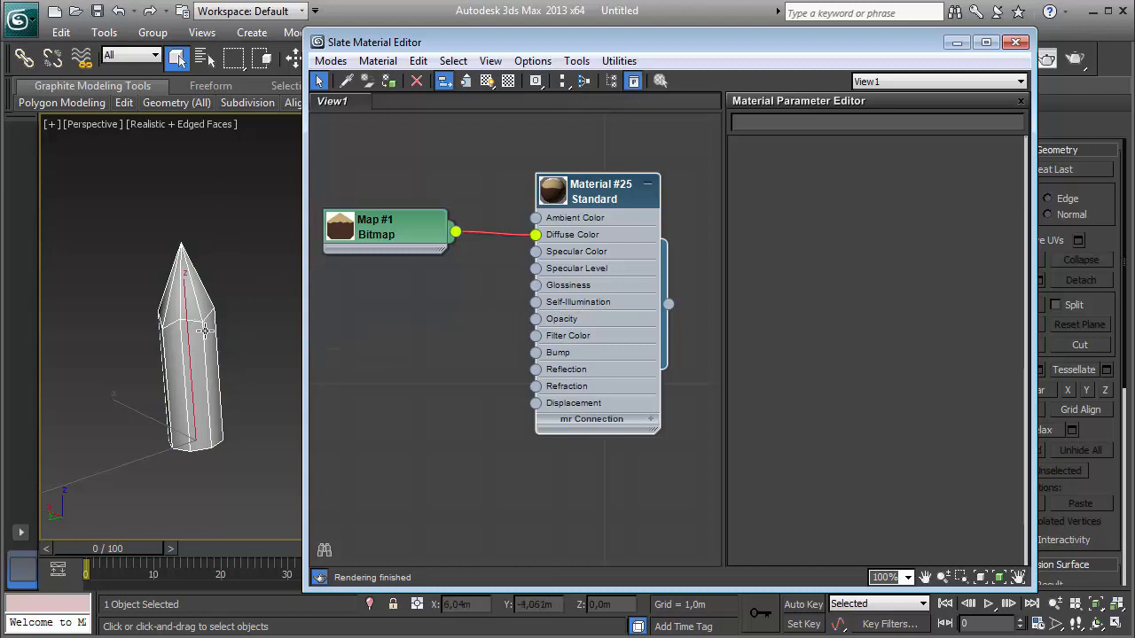
{"action": "left_click", "coordinate": [486, 82]}
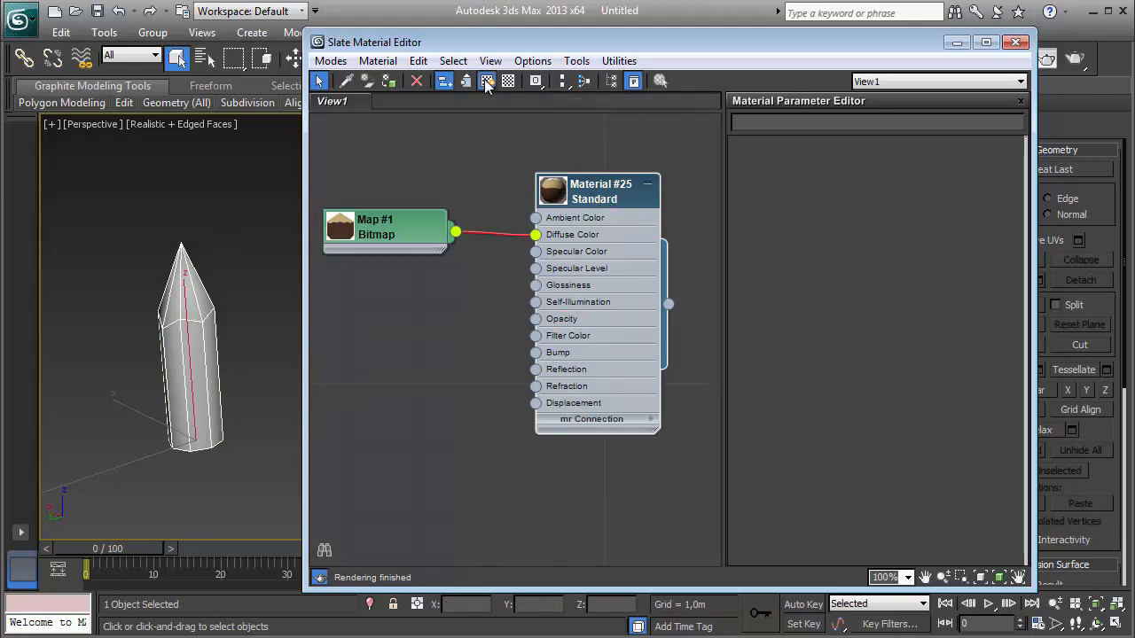
{"action": "left_click", "coordinate": [1015, 43]}
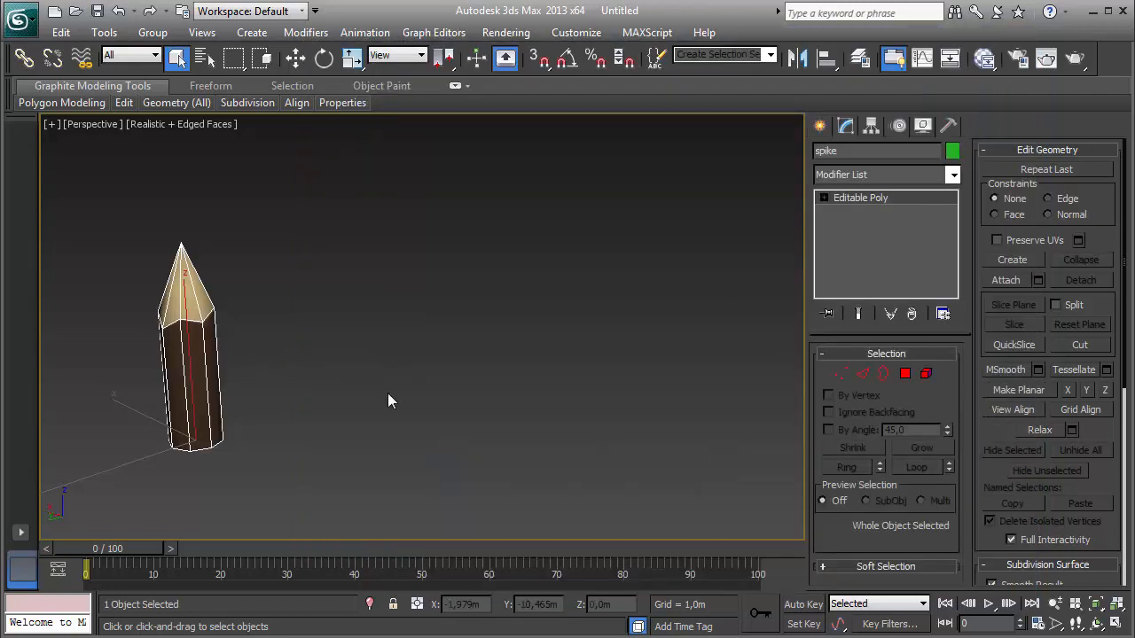
- Deselect the spike, turn off the edged faces display, and examine the texture on the model up close
{"action": "left_click", "coordinate": [354, 415]}
{"action": "middle_click_drag", "start_coordinate": [352, 417], "coordinate": [555, 425]}
{"action": "key", "text": "F4"}
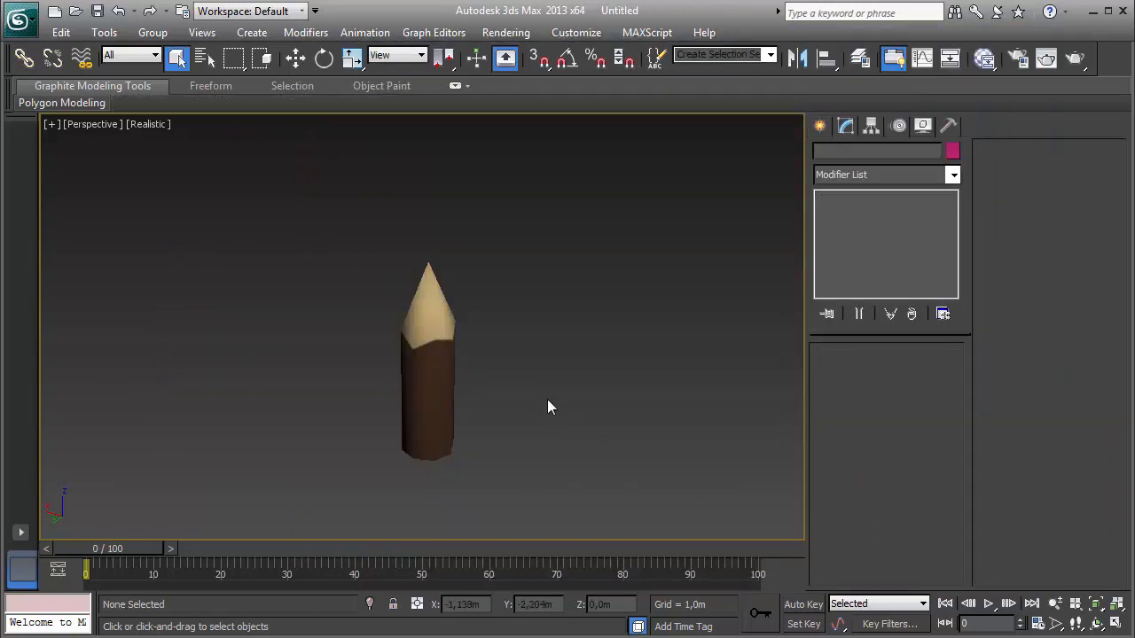
{"action": "scroll", "coordinate": [531, 388], "scroll_direction": "up", "scroll_amount": 4}
{"action": "mouse_move", "coordinate": [692, 417]}
{"action": "middle_mouse_down", "text": "alt"}
{"action": "mouse_move", "coordinate": [615, 423]}
{"action": "mouse_move", "coordinate": [541, 487]}
{"action": "mouse_move", "coordinate": [532, 461]}
{"action": "mouse_move", "coordinate": [641, 435]}
{"action": "mouse_move", "coordinate": [617, 430]}
{"action": "middle_mouse_up", "text": "alt"}
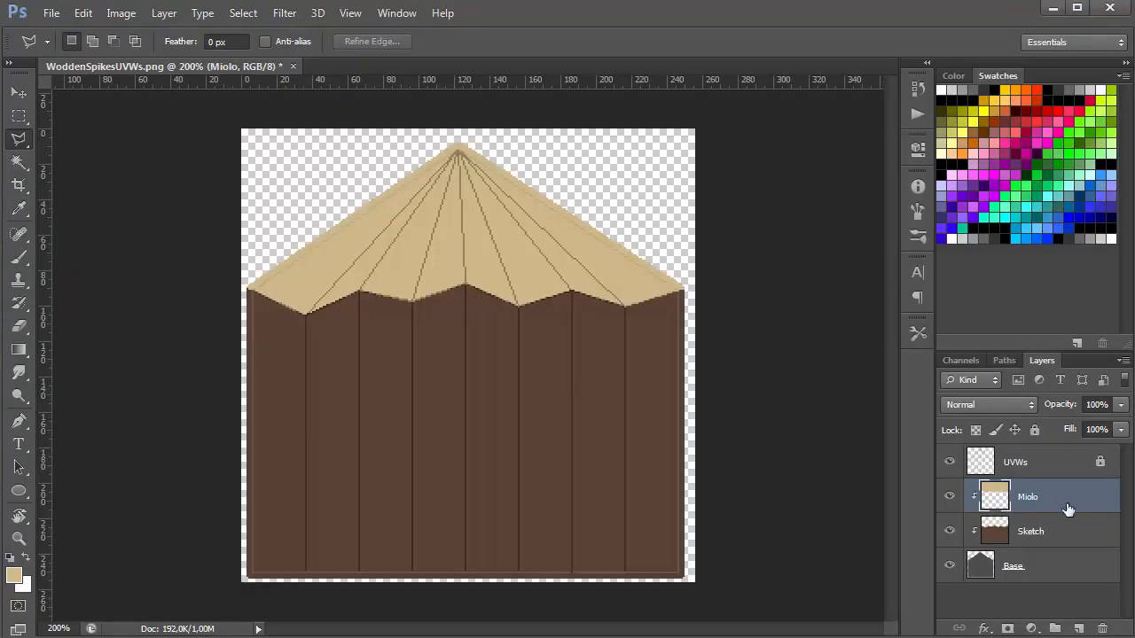
- Switch to Photoshop, select the Sketch layer, and set the foreground colour to very dark brown 2e2017
{"action": "left_click", "coordinate": [1046, 543]}
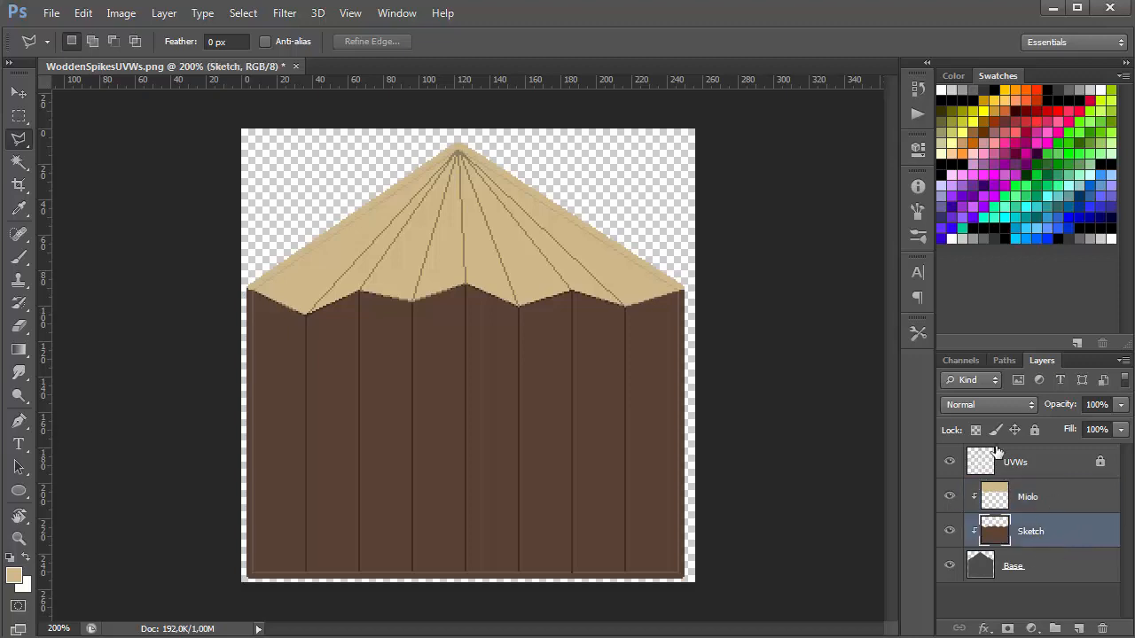
{"action": "left_click", "coordinate": [14, 575]}
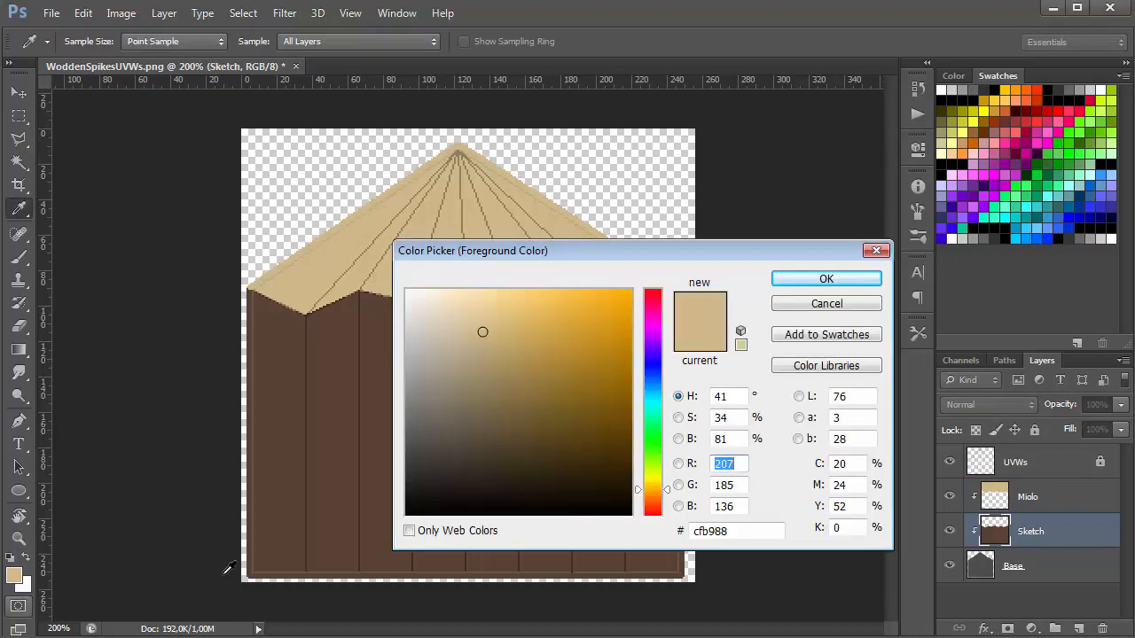
{"action": "left_click", "coordinate": [490, 410]}
{"action": "left_click", "coordinate": [378, 457]}
{"action": "left_click_drag", "start_coordinate": [502, 439], "coordinate": [520, 474]}
{"action": "left_click", "coordinate": [826, 280]}
- With a 5 px brush, paint knots, cracks and vertical wood grain strokes across all the shaft faces on the Sketch layer
{"action": "key", "text": "b"}
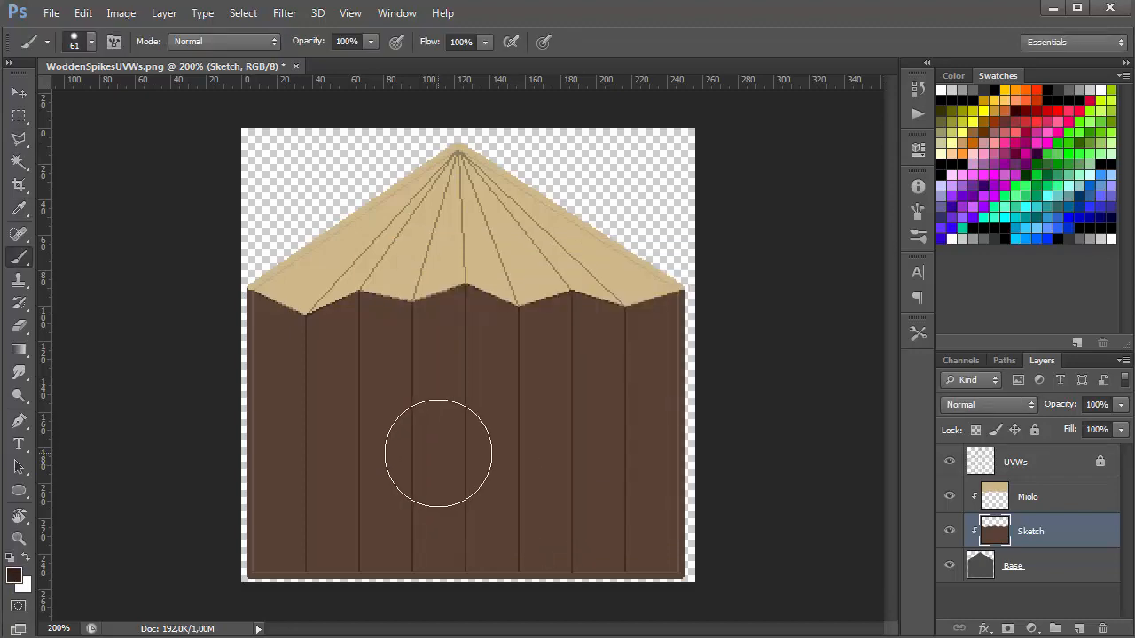
{"action": "right_click", "coordinate": [420, 464]}
{"action": "left_click", "coordinate": [537, 149]}
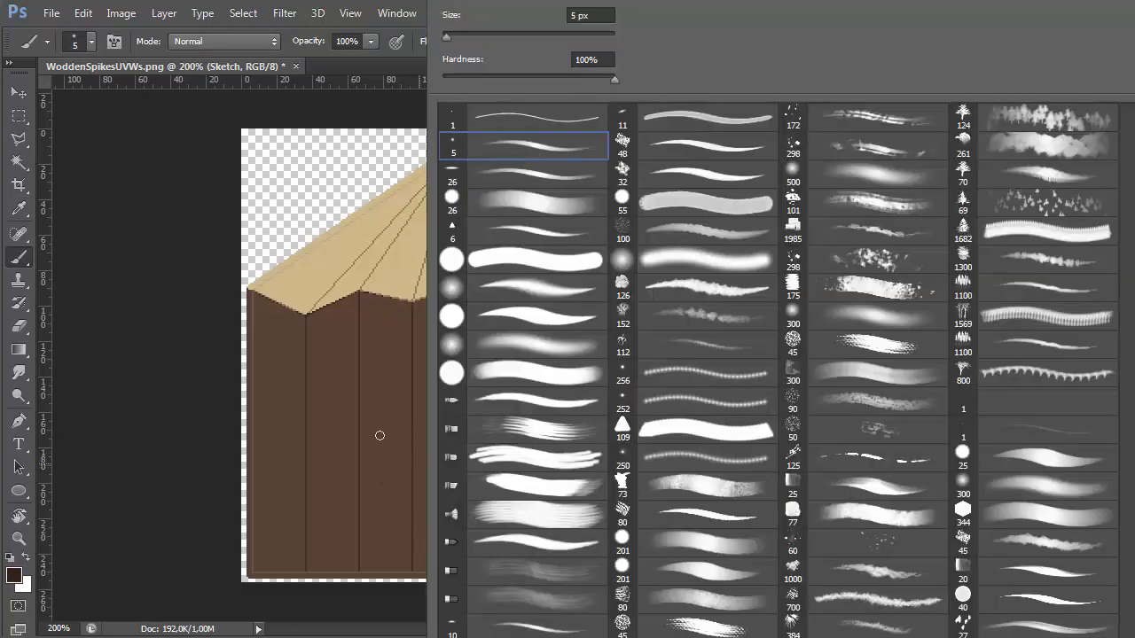
{"action": "left_click", "coordinate": [377, 439]}
{"action": "left_click_drag", "start_coordinate": [381, 439], "coordinate": [379, 454]}
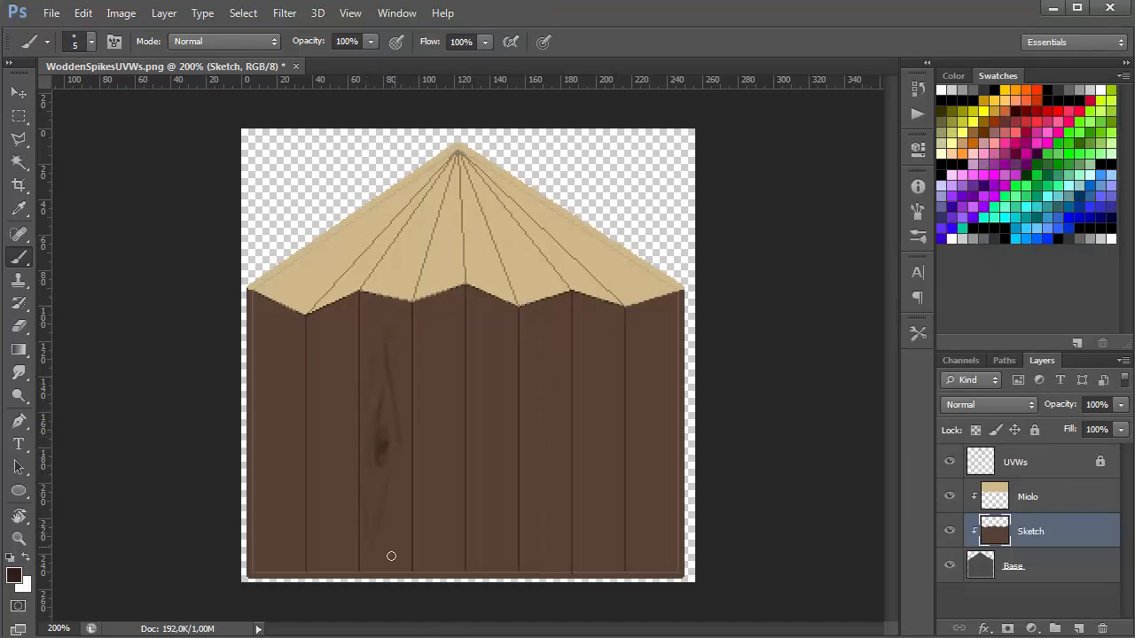
{"action": "left_click_drag", "start_coordinate": [430, 296], "coordinate": [429, 360]}
{"action": "left_click_drag", "start_coordinate": [453, 485], "coordinate": [453, 537]}
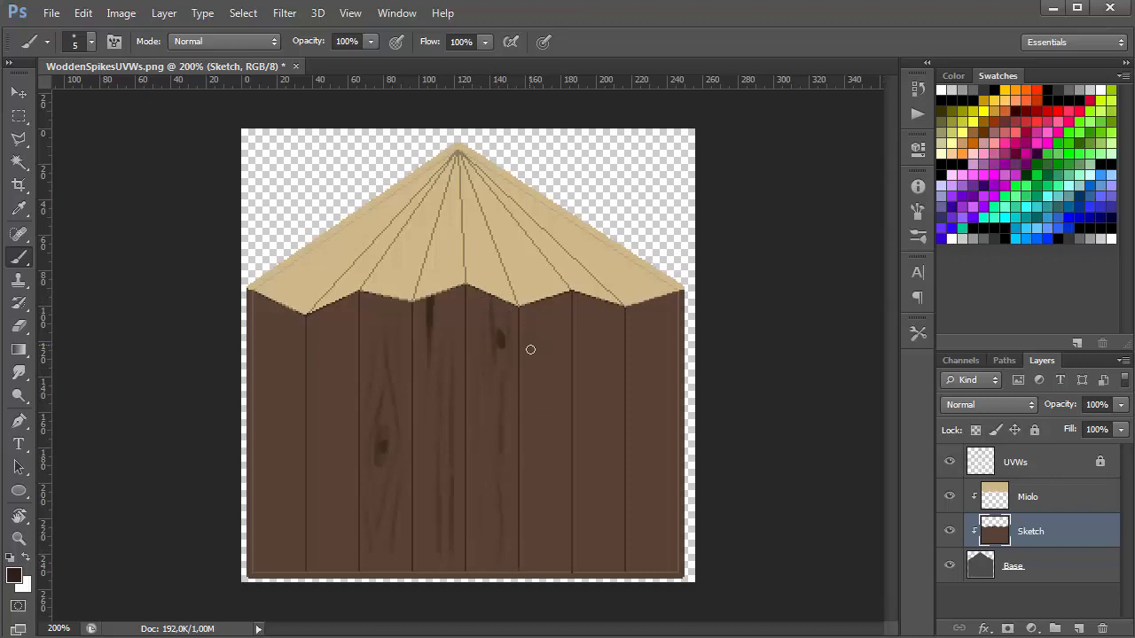
{"action": "left_click_drag", "start_coordinate": [540, 565], "coordinate": [543, 543]}
{"action": "left_click_drag", "start_coordinate": [554, 449], "coordinate": [560, 564]}
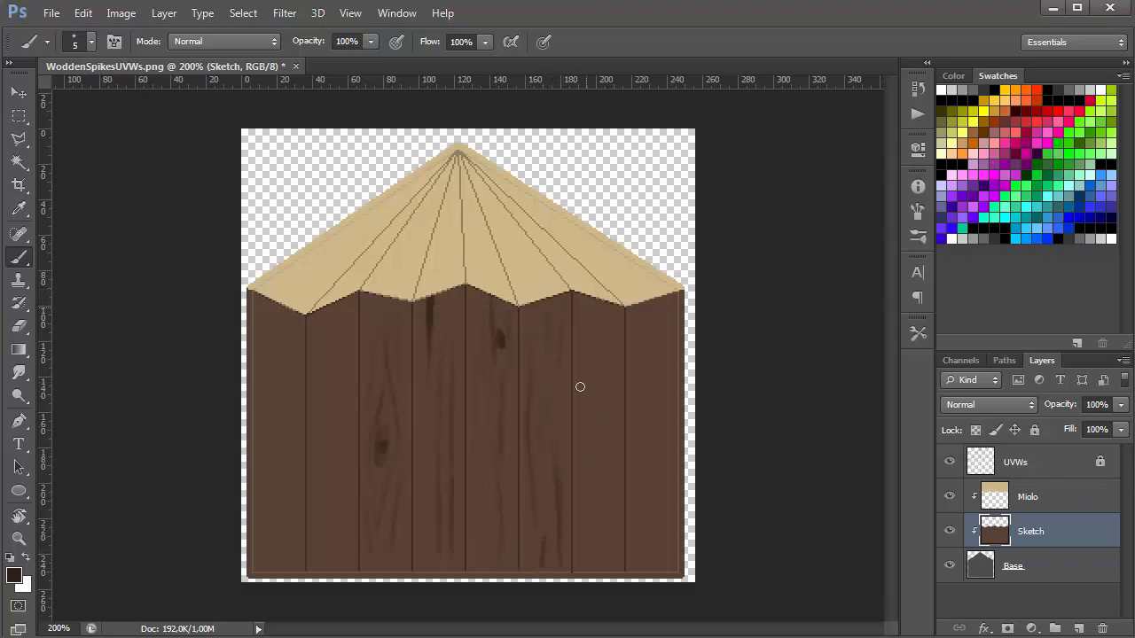
{"action": "left_click_drag", "start_coordinate": [579, 402], "coordinate": [582, 430]}
{"action": "left_click_drag", "start_coordinate": [650, 524], "coordinate": [647, 463]}
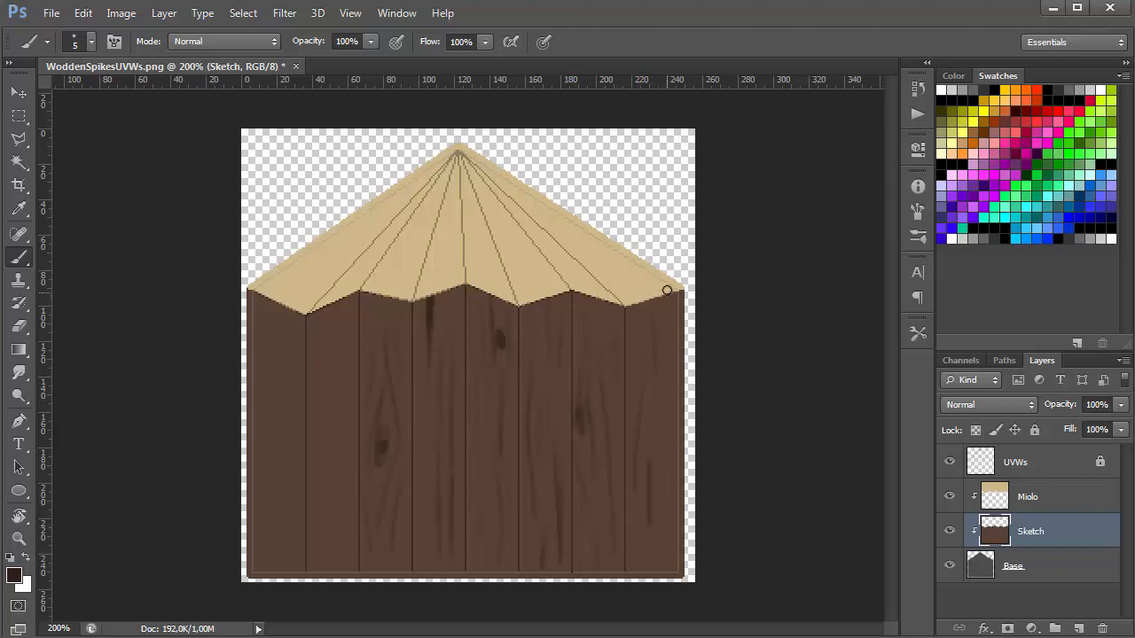
{"action": "left_click_drag", "start_coordinate": [667, 295], "coordinate": [666, 344]}
{"action": "left_click_drag", "start_coordinate": [642, 550], "coordinate": [644, 567]}
{"action": "left_click_drag", "start_coordinate": [669, 394], "coordinate": [639, 467]}
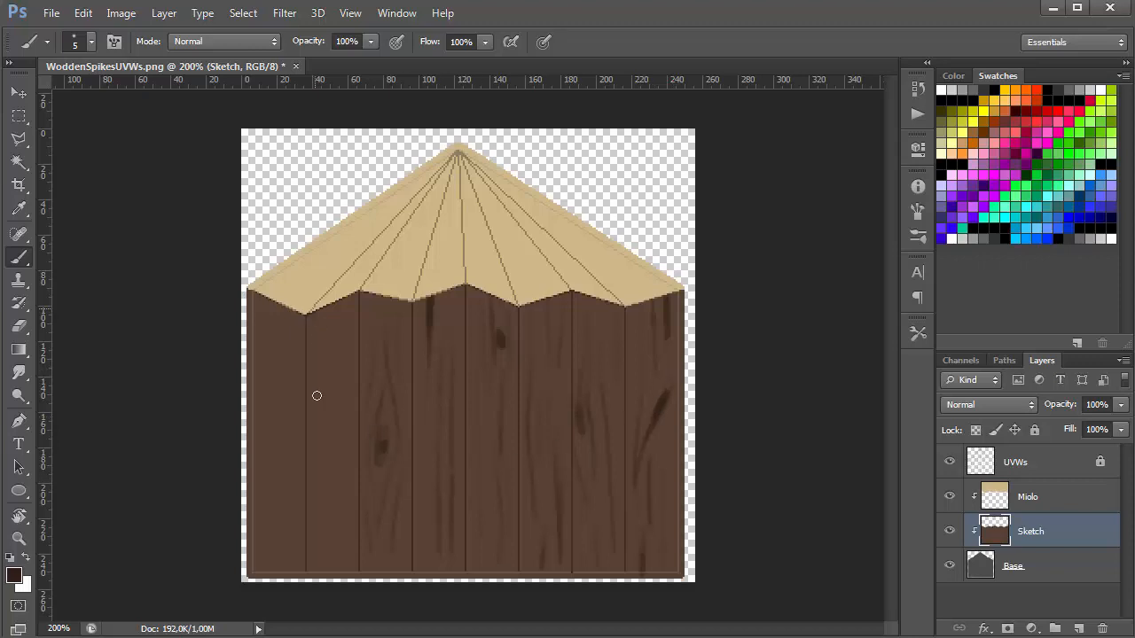
{"action": "left_click_drag", "start_coordinate": [347, 341], "coordinate": [342, 385]}
{"action": "mouse_move", "coordinate": [345, 426]}
{"action": "left_mouse_down"}
{"action": "mouse_move", "coordinate": [350, 465]}
{"action": "mouse_move", "coordinate": [320, 474]}
{"action": "left_mouse_up"}
{"action": "left_click_drag", "start_coordinate": [292, 573], "coordinate": [294, 537]}
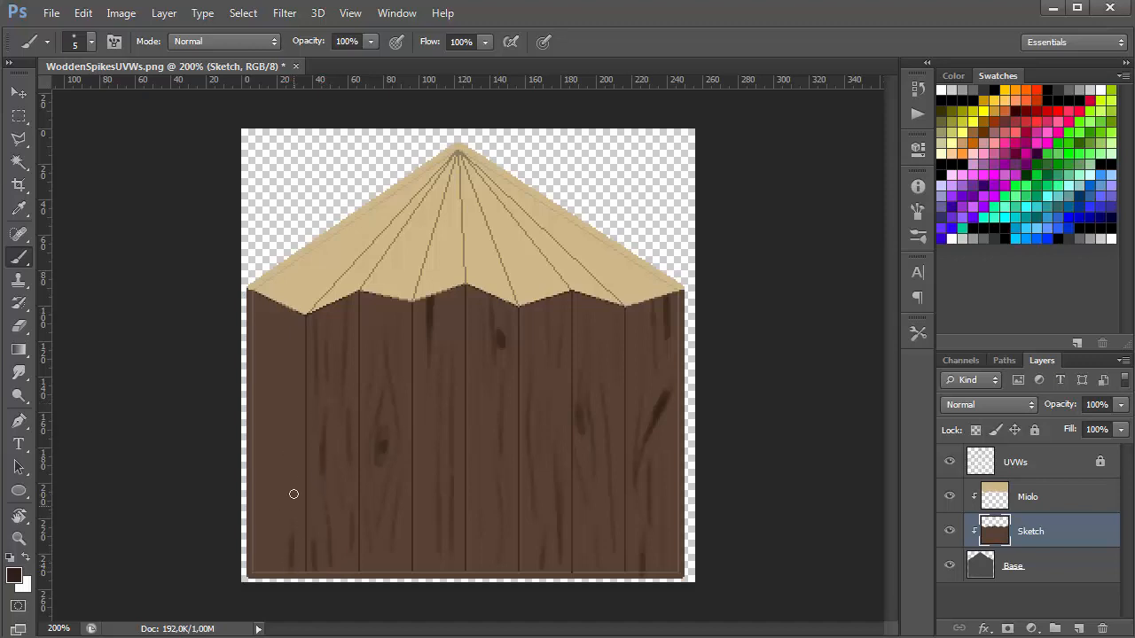
{"action": "left_click_drag", "start_coordinate": [294, 313], "coordinate": [291, 380]}
{"action": "left_click_drag", "start_coordinate": [271, 573], "coordinate": [259, 512]}
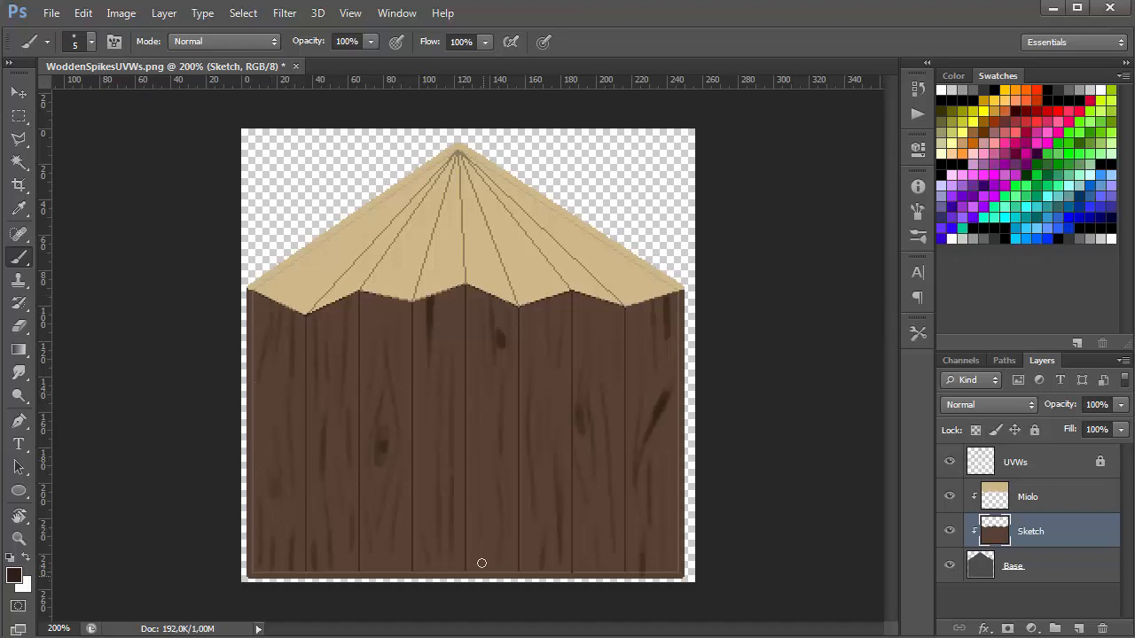
- Save the texture in Photoshop format over WoddenSpikesDiff.PSD with the UVWs layer hidden, and check the updated spike in 3ds Max
{"action": "key", "text": "ctrl+shift+s"}
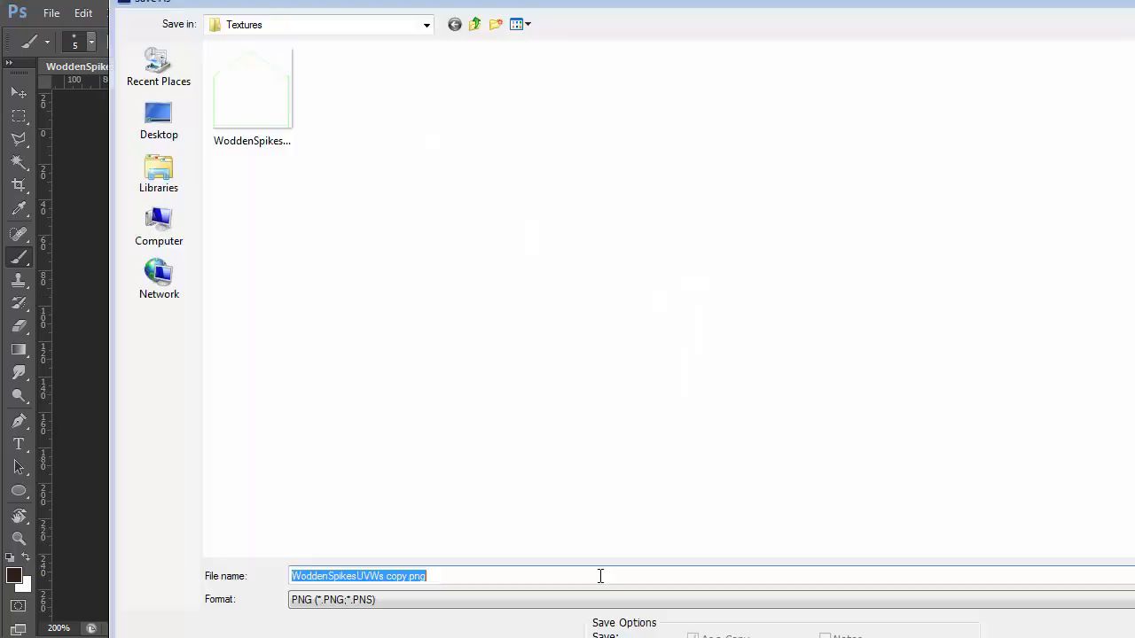
{"action": "left_click", "coordinate": [413, 600]}
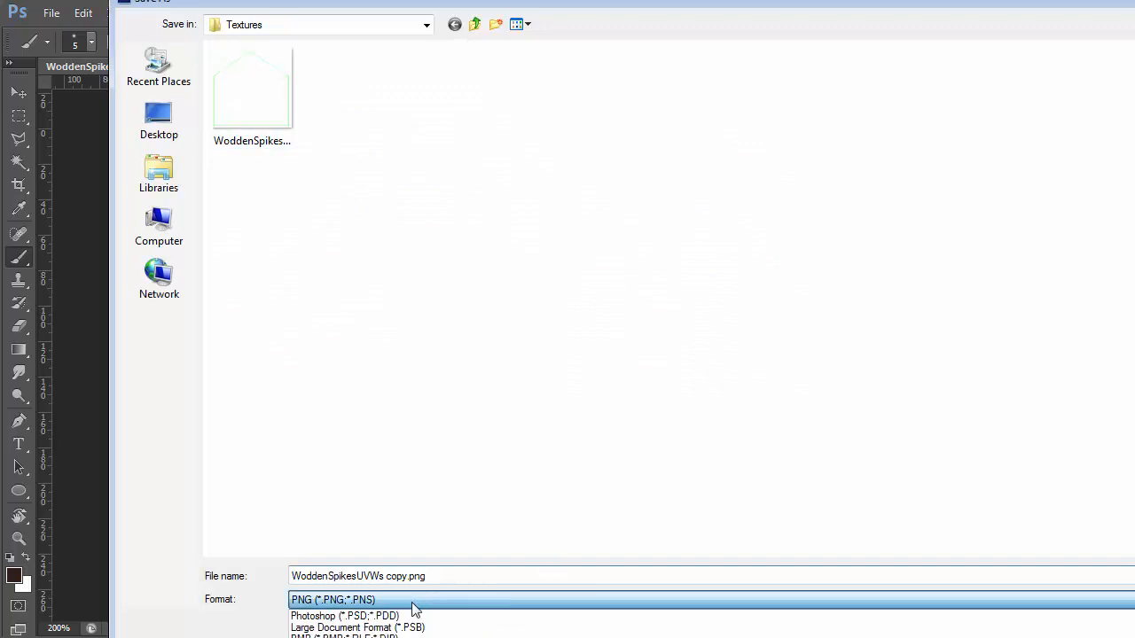
{"action": "left_click", "coordinate": [405, 620]}
{"action": "double_click", "coordinate": [242, 78]}
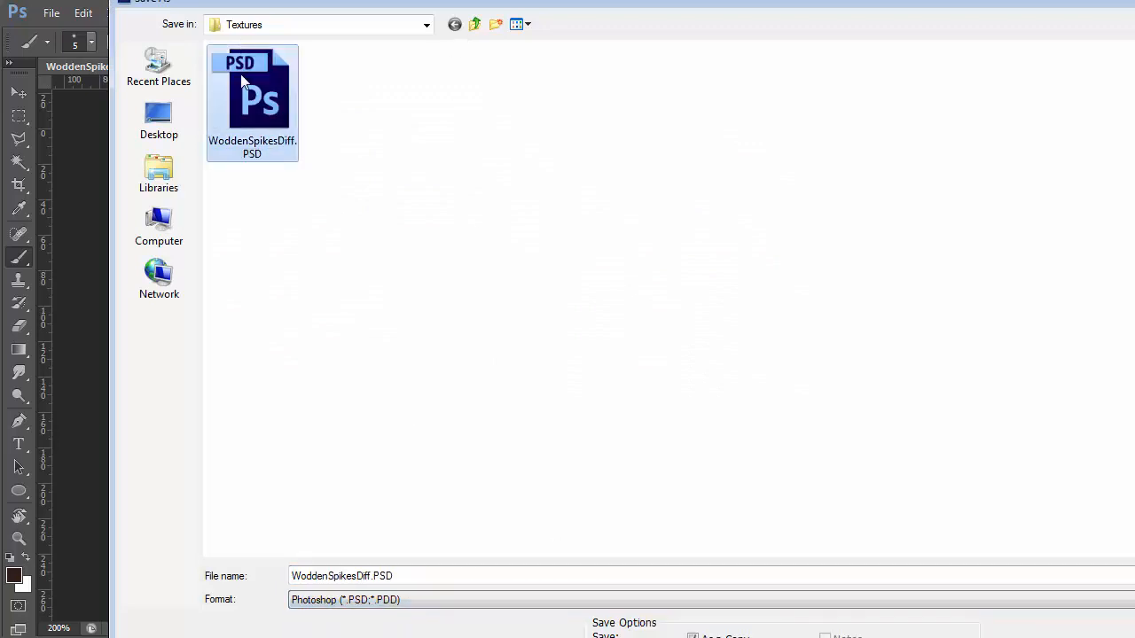
{"action": "left_click", "coordinate": [546, 260]}
{"action": "left_click", "coordinate": [802, 117]}
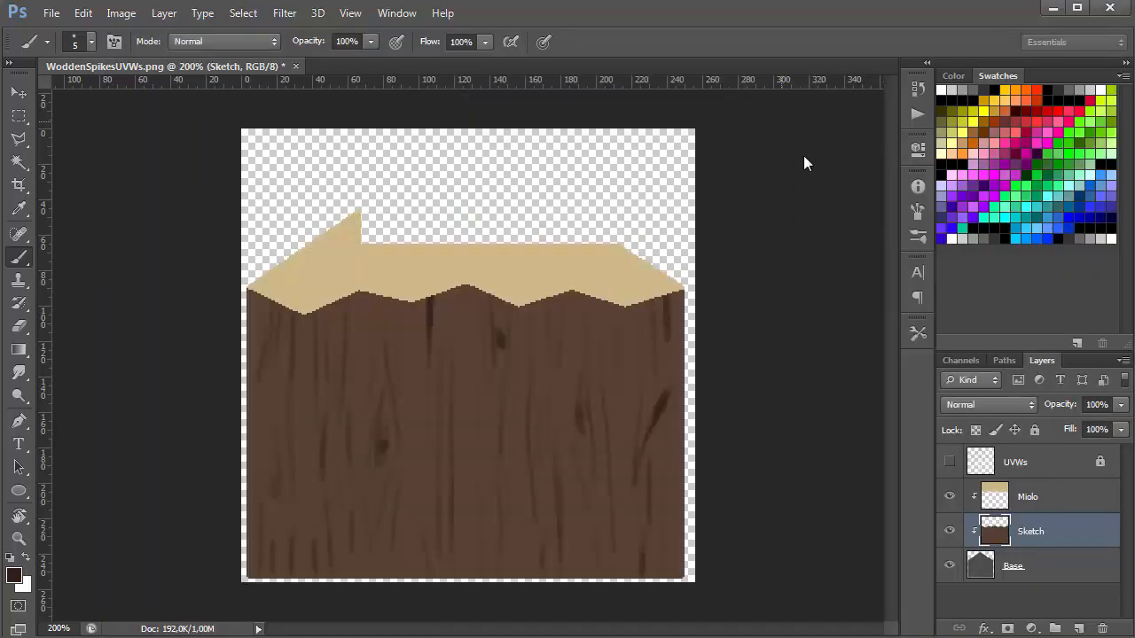
{"action": "key", "text": "alt+Tab"}
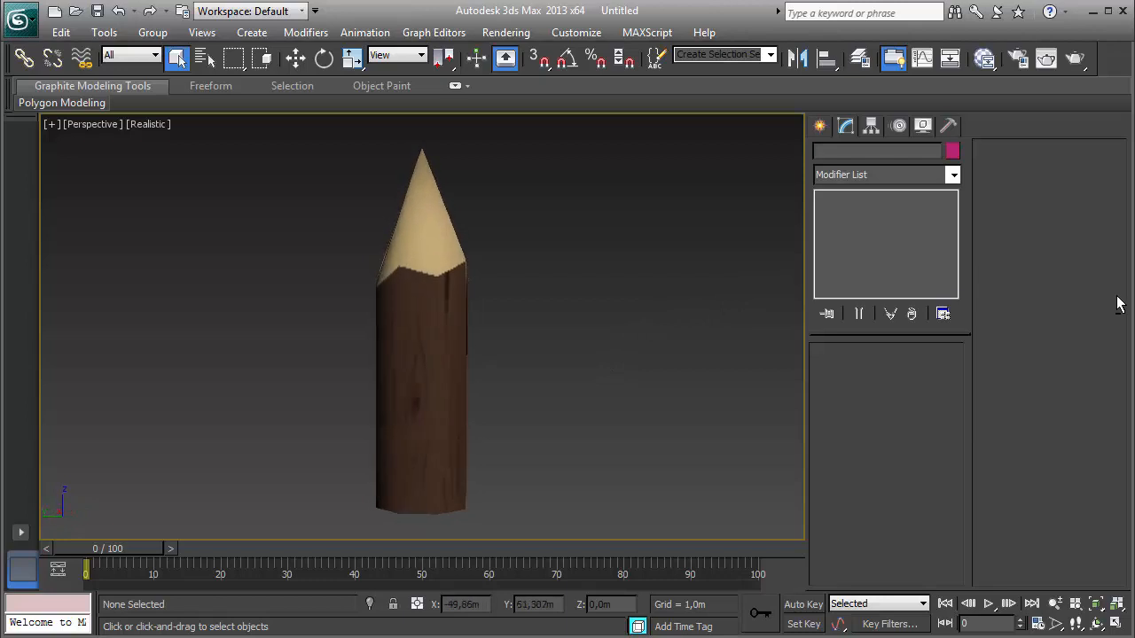
- Switch back to Photoshop, select the Miolo layer, and lock its transparent pixels
{"action": "key", "text": "alt+Tab"}
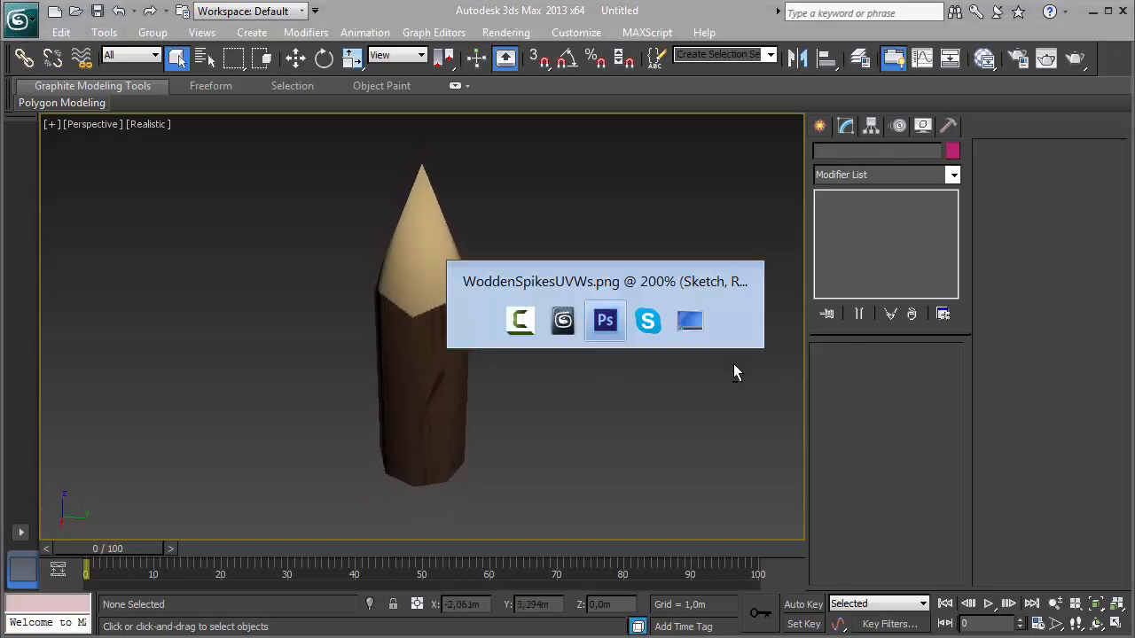
{"action": "left_click", "coordinate": [1029, 497]}
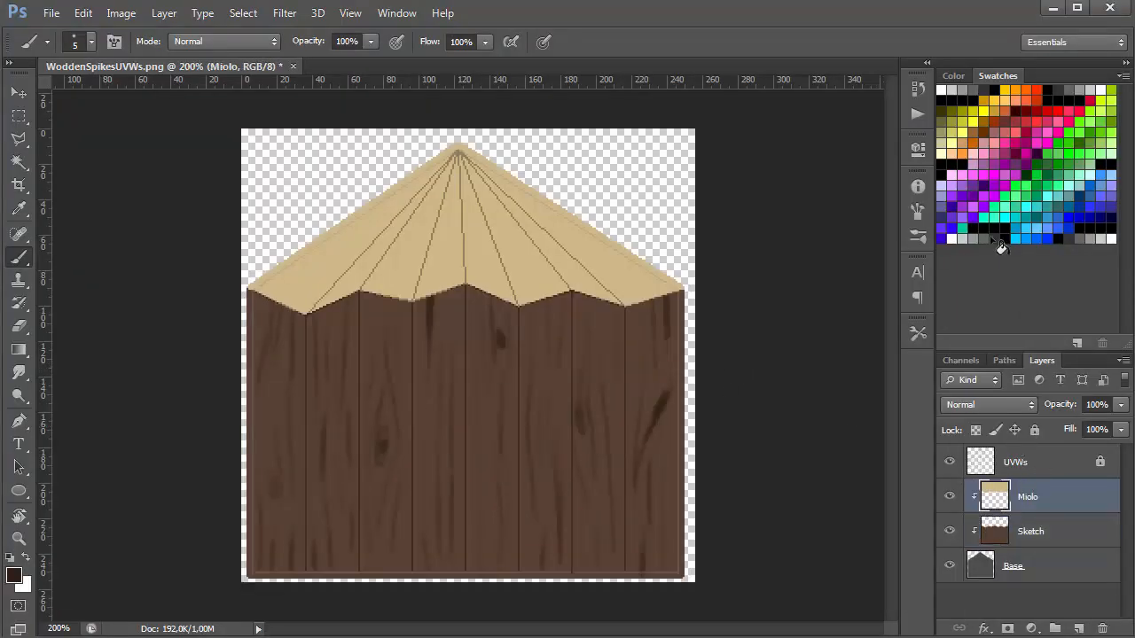
{"action": "left_click", "coordinate": [975, 430]}
- Set the foreground colour to a darker wood tan, aa8457, based on the tip's colour
{"action": "left_click", "coordinate": [14, 577]}
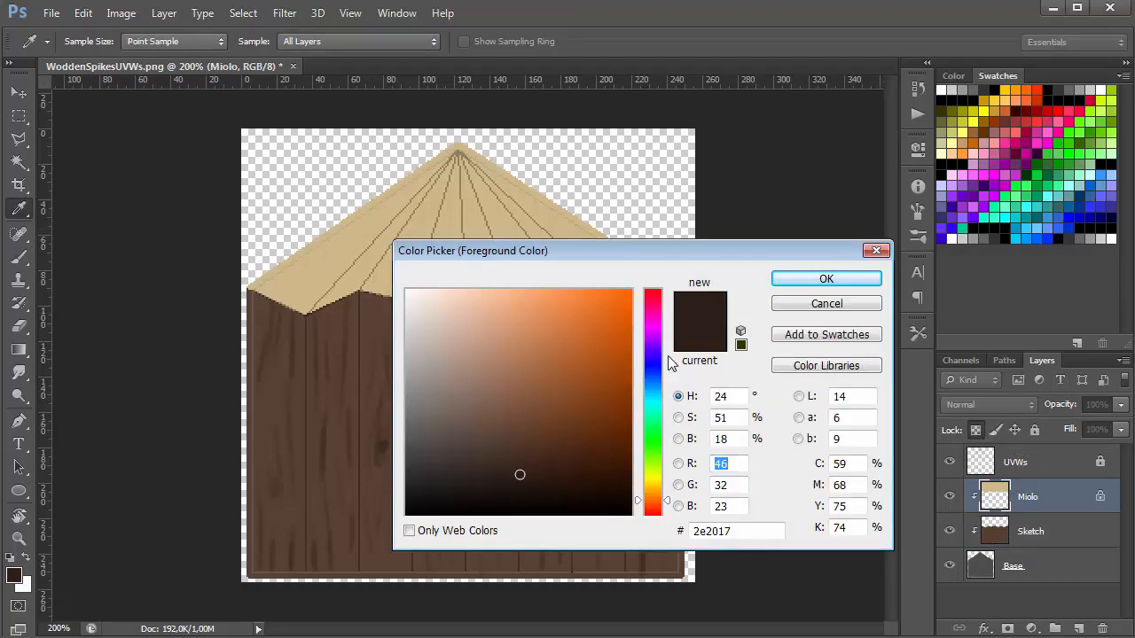
{"action": "left_click", "coordinate": [526, 432]}
{"action": "left_click", "coordinate": [414, 218]}
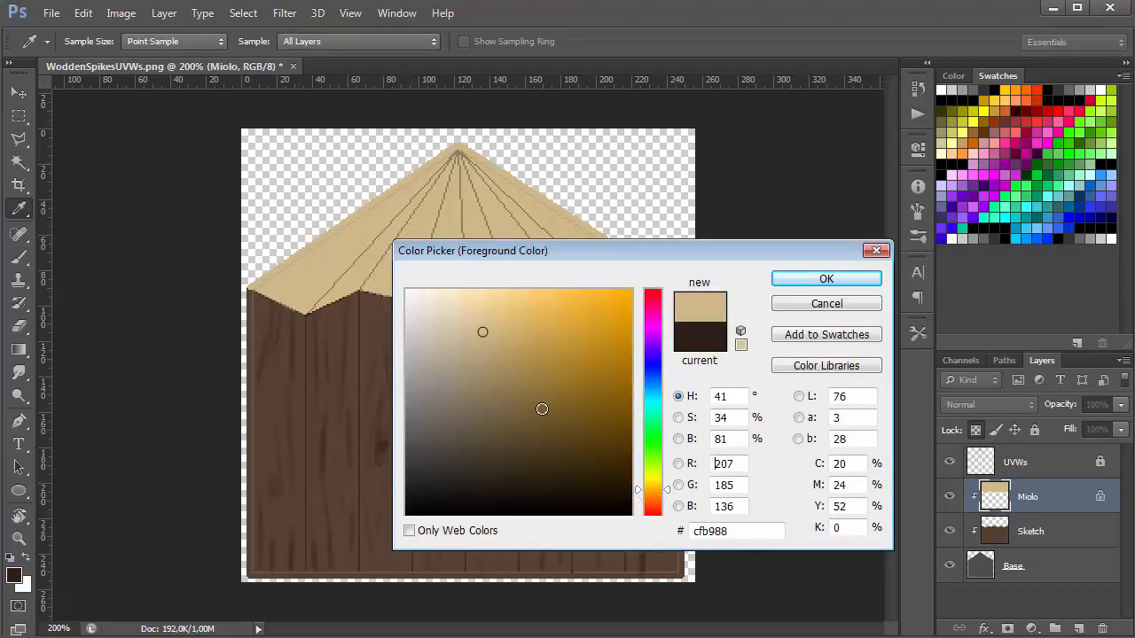
{"action": "left_click", "coordinate": [515, 363]}
{"action": "left_click", "coordinate": [654, 498]}
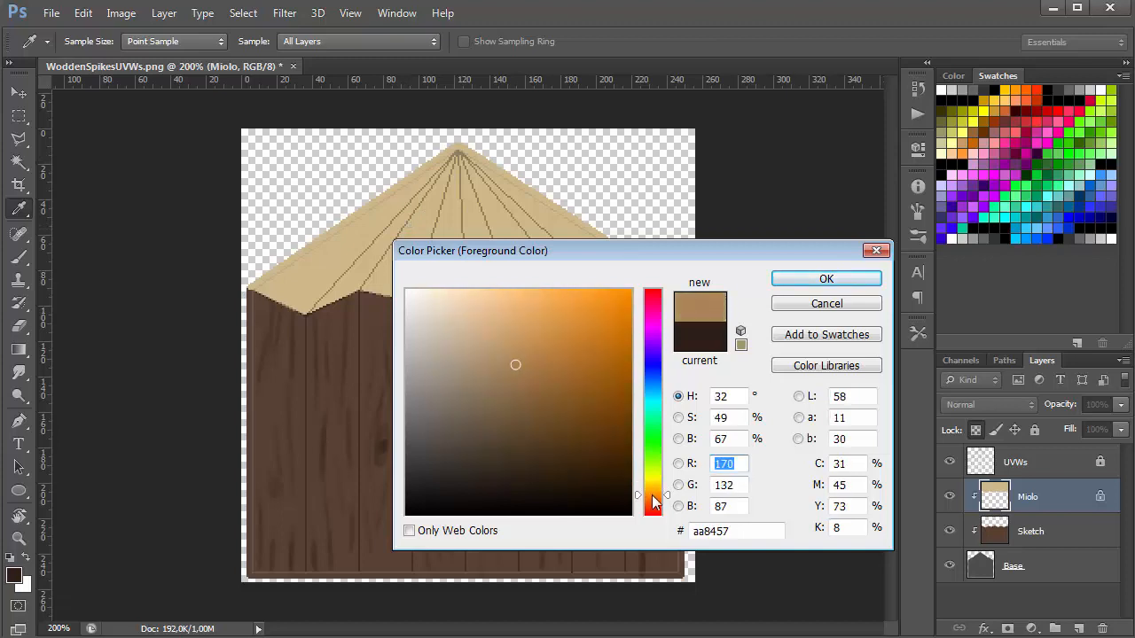
{"action": "left_click", "coordinate": [826, 277]}
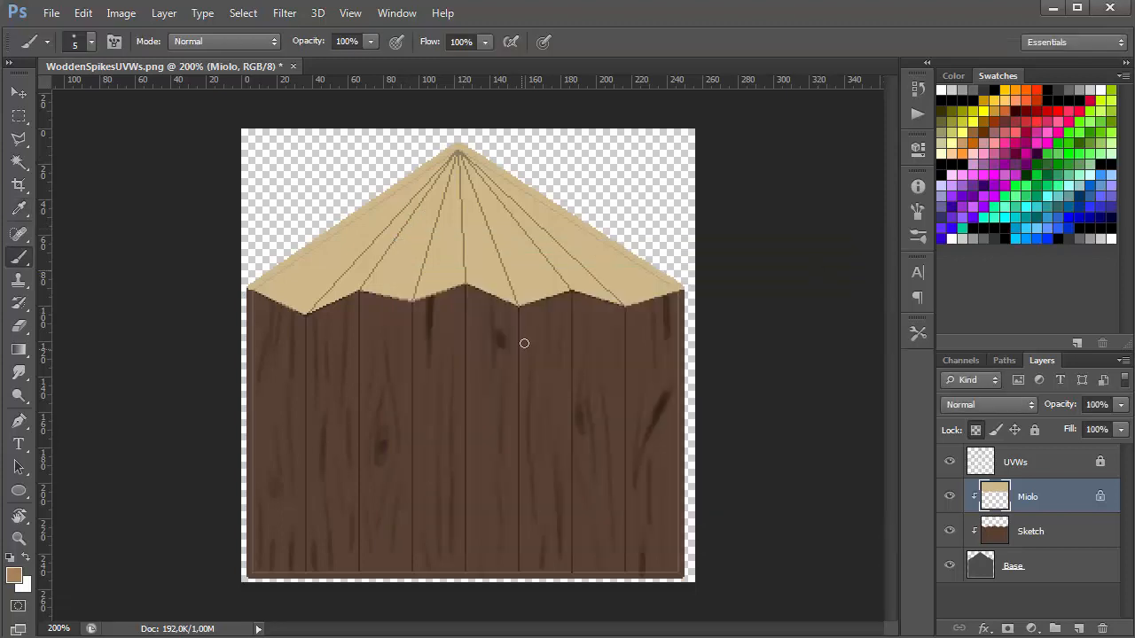
- With a soft 20 px brush, shade the lower zigzag edge of the tip on the Miolo layer
{"action": "right_click", "coordinate": [524, 343]}
{"action": "left_click", "coordinate": [652, 337]}
{"action": "right_click_drag", "start_coordinate": [380, 320], "coordinate": [398, 327], "text": "alt"}
{"action": "mouse_move", "coordinate": [254, 292]}
{"action": "left_mouse_down"}
{"action": "mouse_move", "coordinate": [322, 310]}
{"action": "mouse_move", "coordinate": [470, 294]}
{"action": "mouse_move", "coordinate": [611, 305]}
{"action": "mouse_move", "coordinate": [699, 276]}
{"action": "left_mouse_up"}
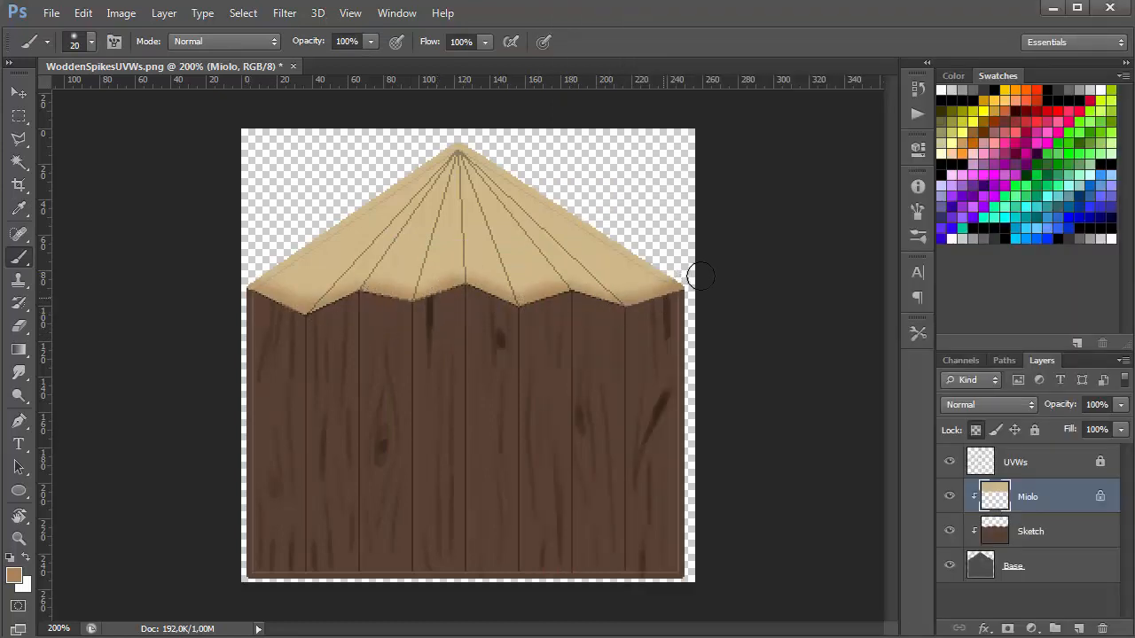
- Set the foreground colour to a lighter cream based on the tip's tan, and brighten the upper tip with a soft 116 px brush
{"action": "left_click", "coordinate": [14, 575]}
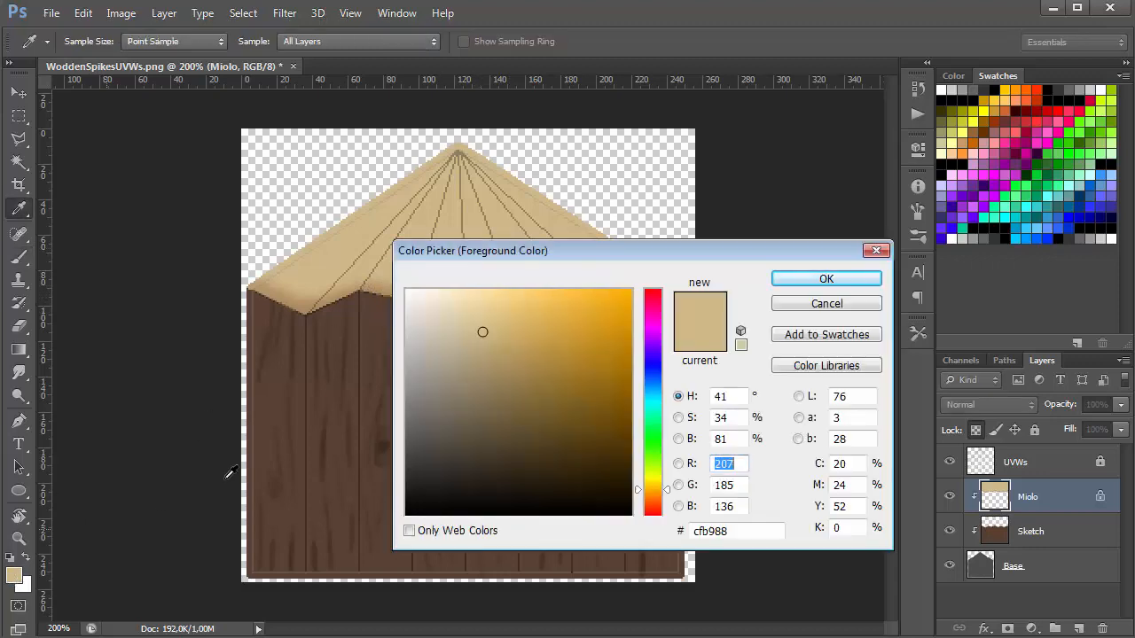
{"action": "left_click", "coordinate": [492, 303]}
{"action": "left_click", "coordinate": [826, 279]}
{"action": "right_click_drag", "start_coordinate": [526, 374], "coordinate": [620, 378], "text": "alt"}
{"action": "left_click_drag", "start_coordinate": [471, 166], "coordinate": [462, 159]}
{"action": "left_click_drag", "start_coordinate": [363, 196], "coordinate": [553, 193]}
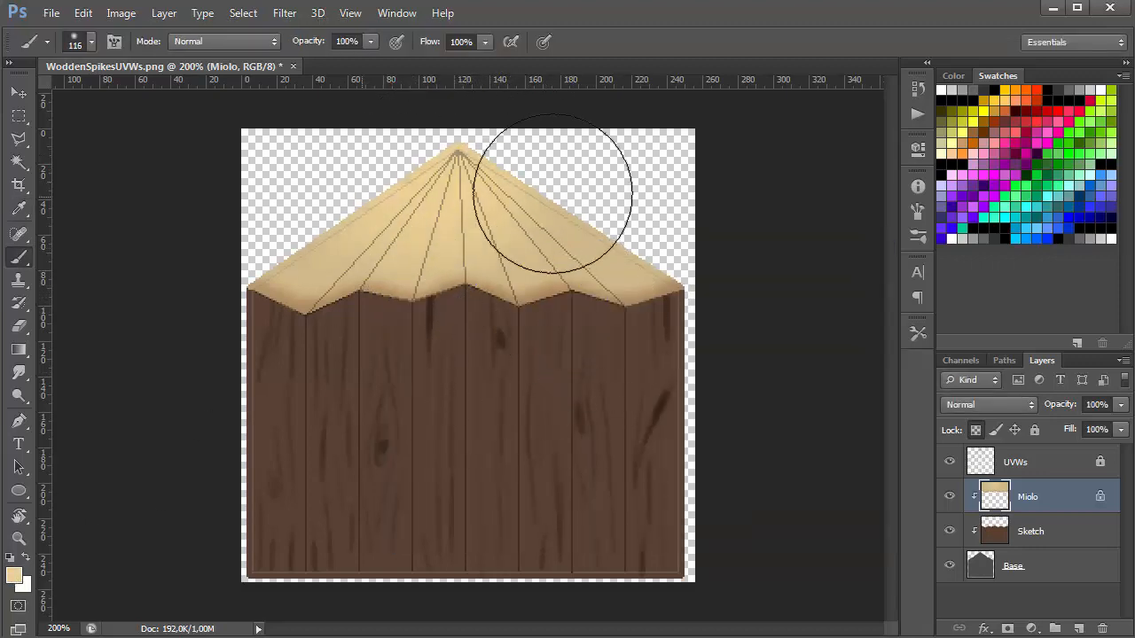
- Sample the bark's dark brown and paint faint wood-grain strokes across the tip on the Miolo layer with the 5 px brush
{"action": "left_click", "coordinate": [482, 333], "text": "alt"}
{"action": "right_click", "coordinate": [490, 327]}
{"action": "left_click", "coordinate": [603, 149]}
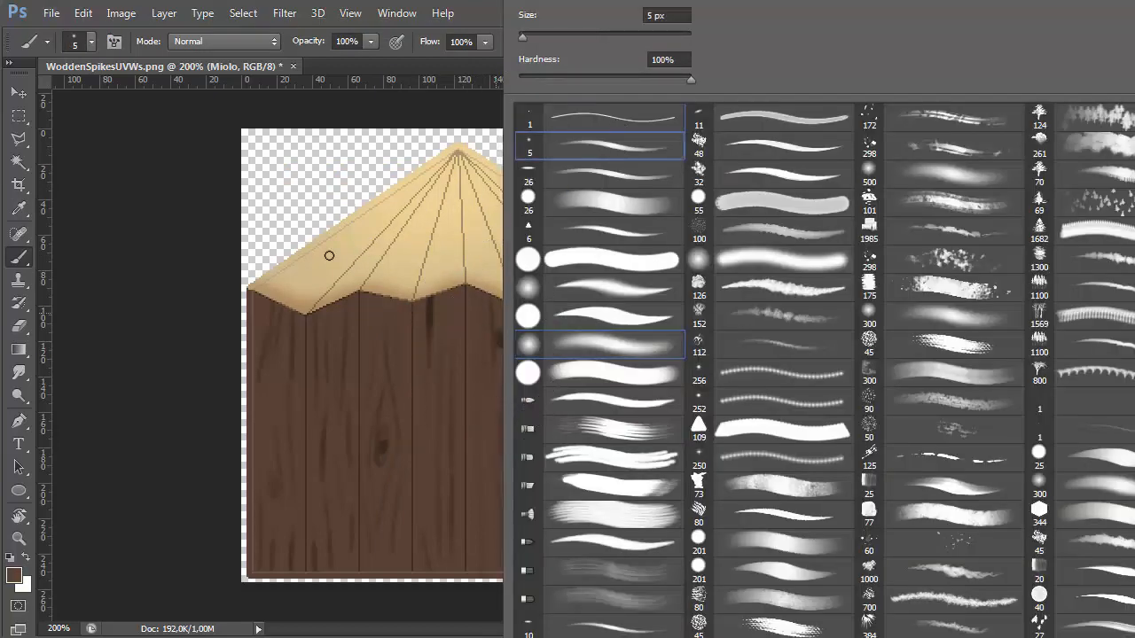
{"action": "left_click", "coordinate": [291, 281]}
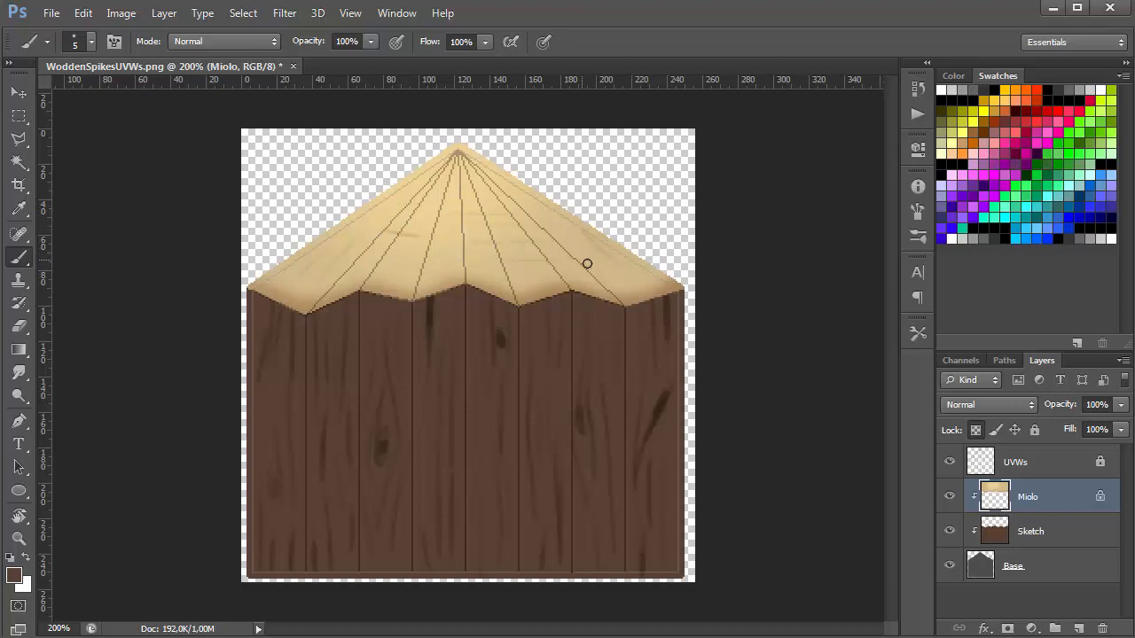
- Save the texture in Photoshop format, replacing the existing WoddenSpikesDiff.PSD in the Textures folder
{"action": "key", "text": "ctrl+shift+s"}
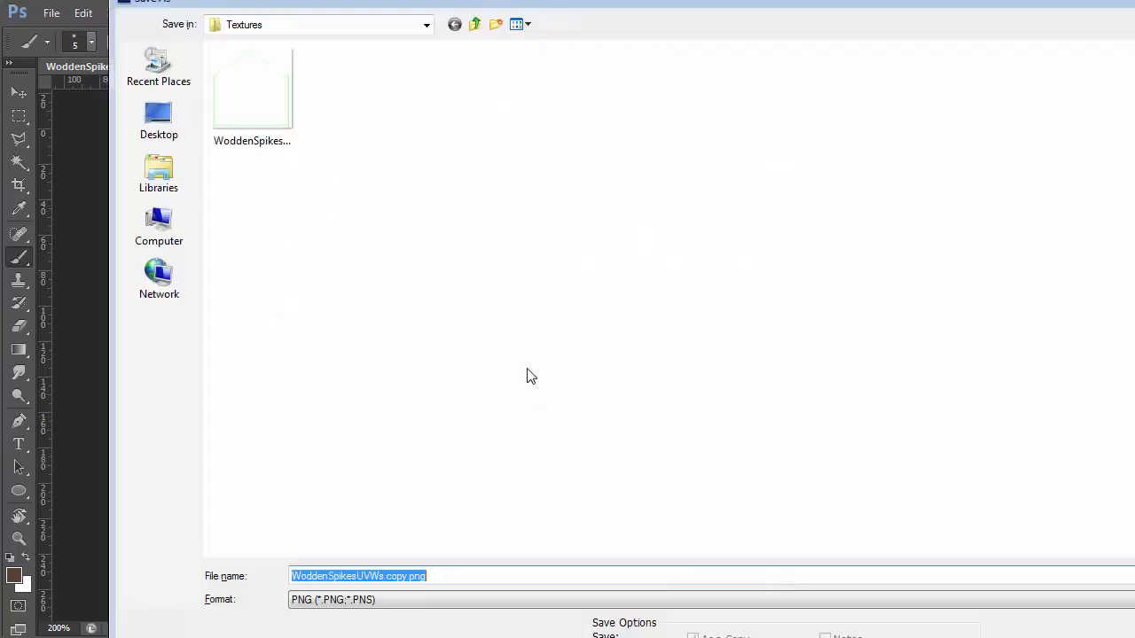
{"action": "left_click", "coordinate": [354, 601]}
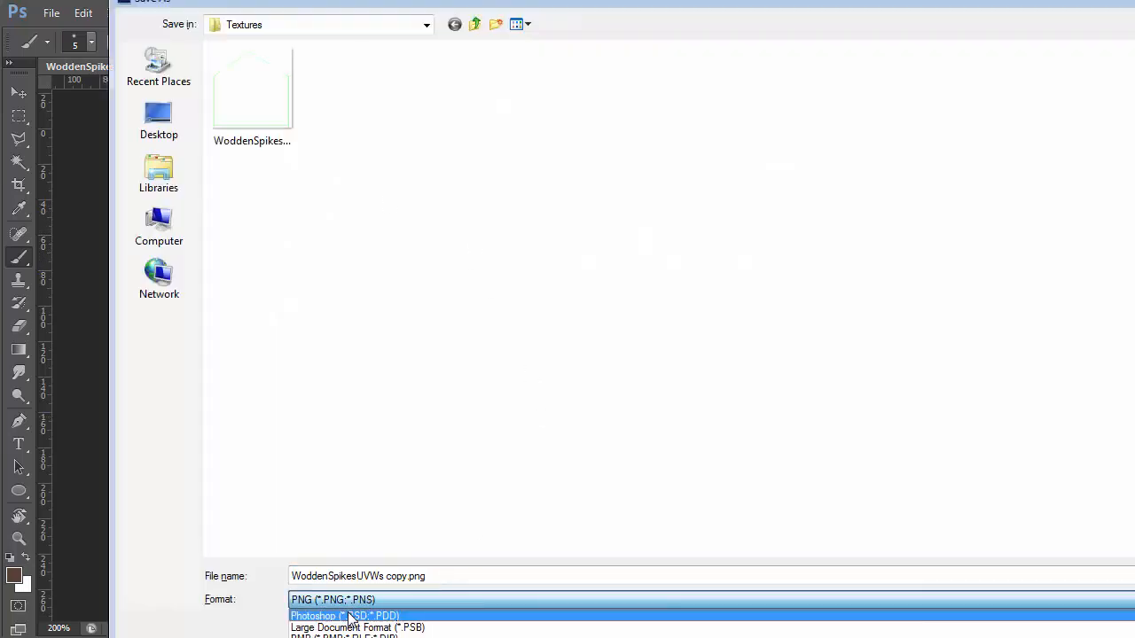
{"action": "left_click", "coordinate": [351, 615]}
{"action": "double_click", "coordinate": [235, 110]}
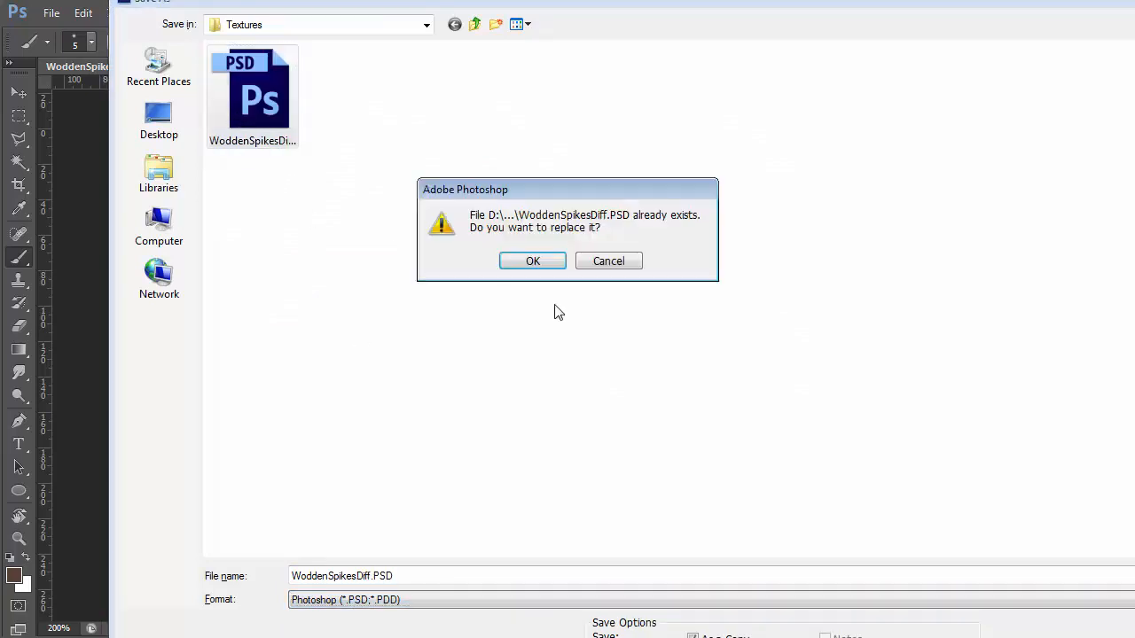
{"action": "left_click", "coordinate": [536, 263]}
{"action": "left_click", "coordinate": [803, 124]}
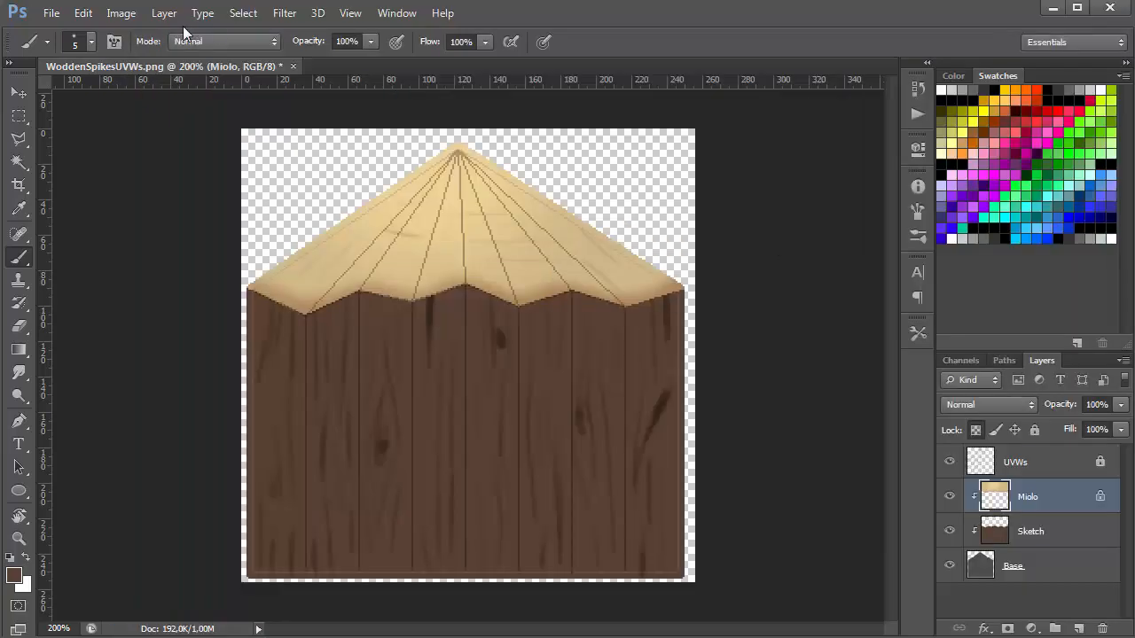
- Close WoddenSpikesUVWs.png without saving and open WoddenSpikesDiff.PSD from the Textures folder
{"action": "left_click", "coordinate": [293, 66]}
{"action": "left_click", "coordinate": [579, 263]}
{"action": "left_click", "coordinate": [51, 13]}
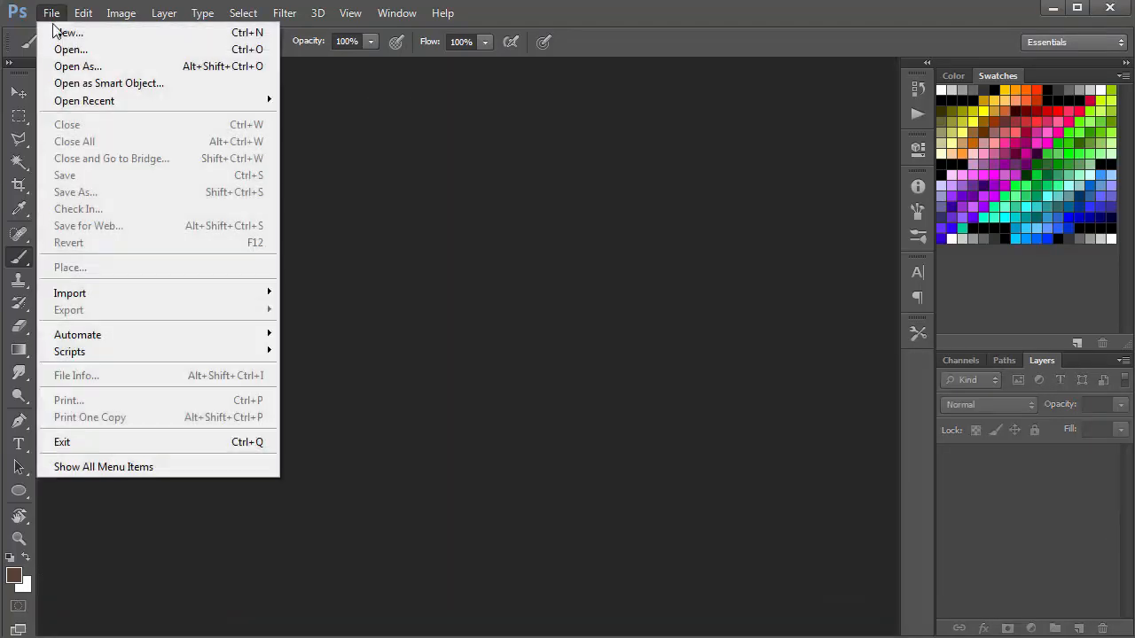
{"action": "double_click", "coordinate": [521, 427]}
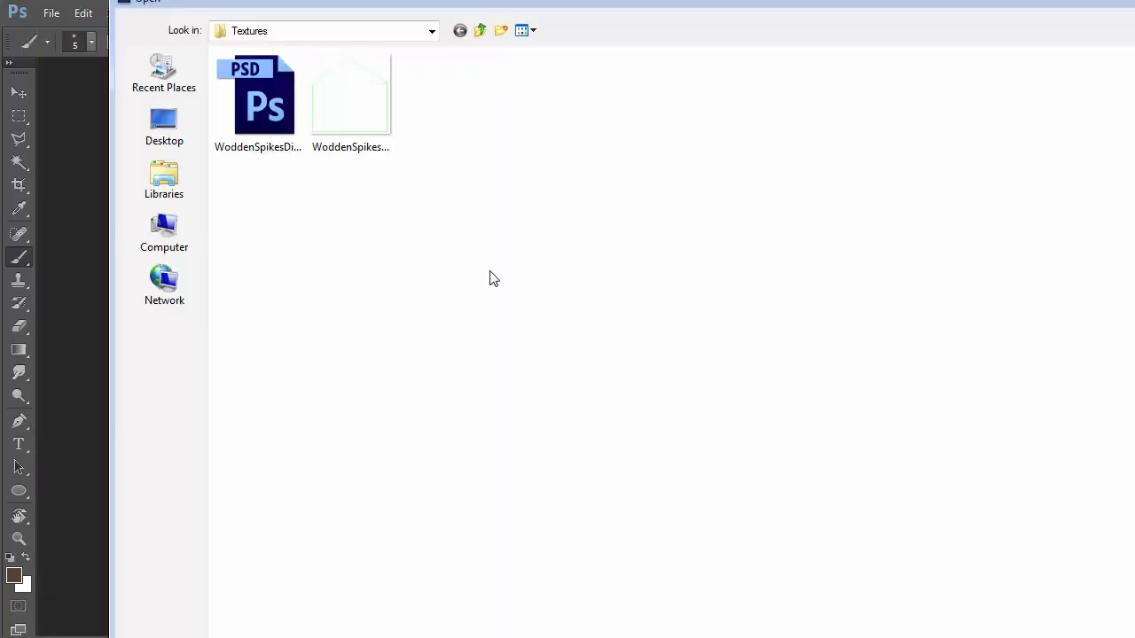
{"action": "double_click", "coordinate": [282, 144]}
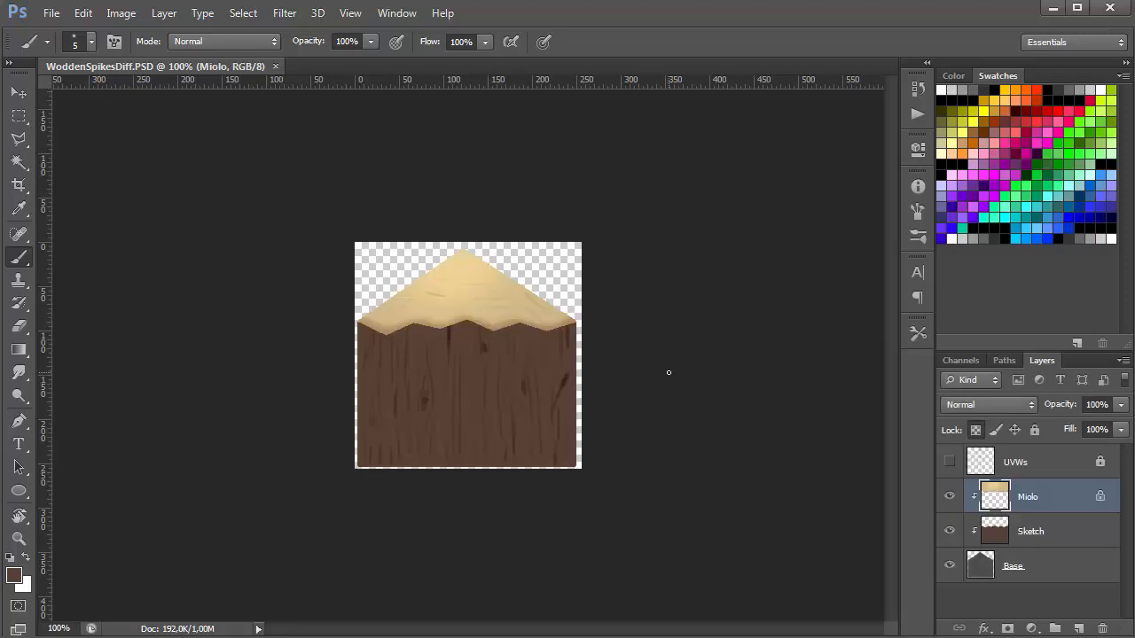
- Switch to 3ds Max and inspect the updated texture around the spike
{"action": "left_click", "coordinate": [950, 462]}
{"action": "left_click", "coordinate": [950, 462]}
{"action": "key", "text": "alt+Tab"}
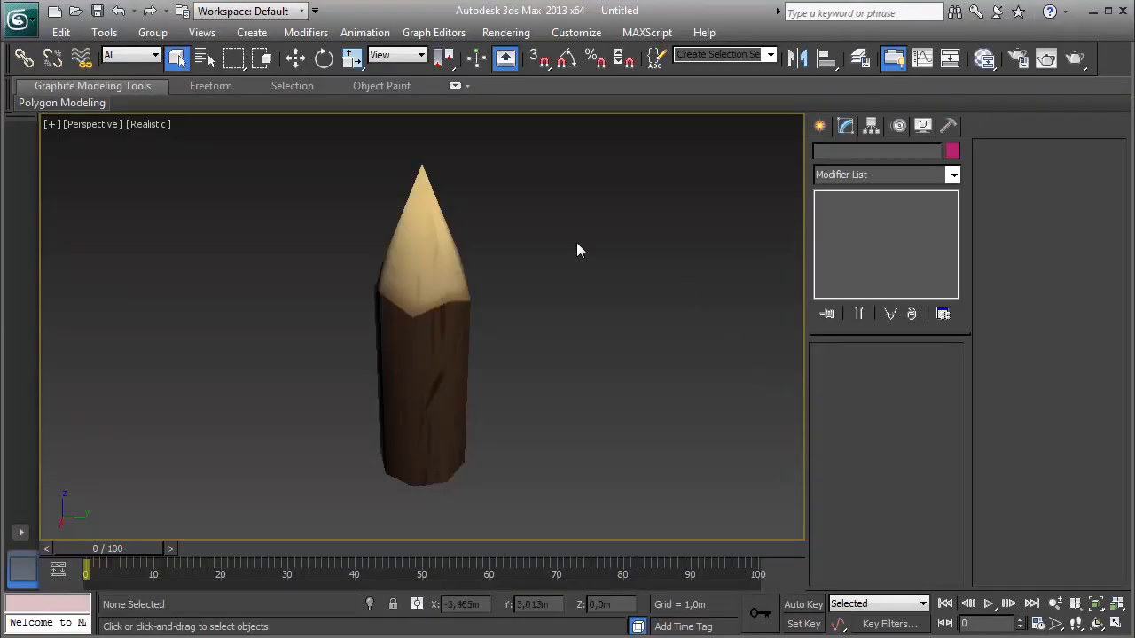
{"action": "middle_click_drag", "start_coordinate": [578, 248], "coordinate": [777, 268], "text": "alt"}
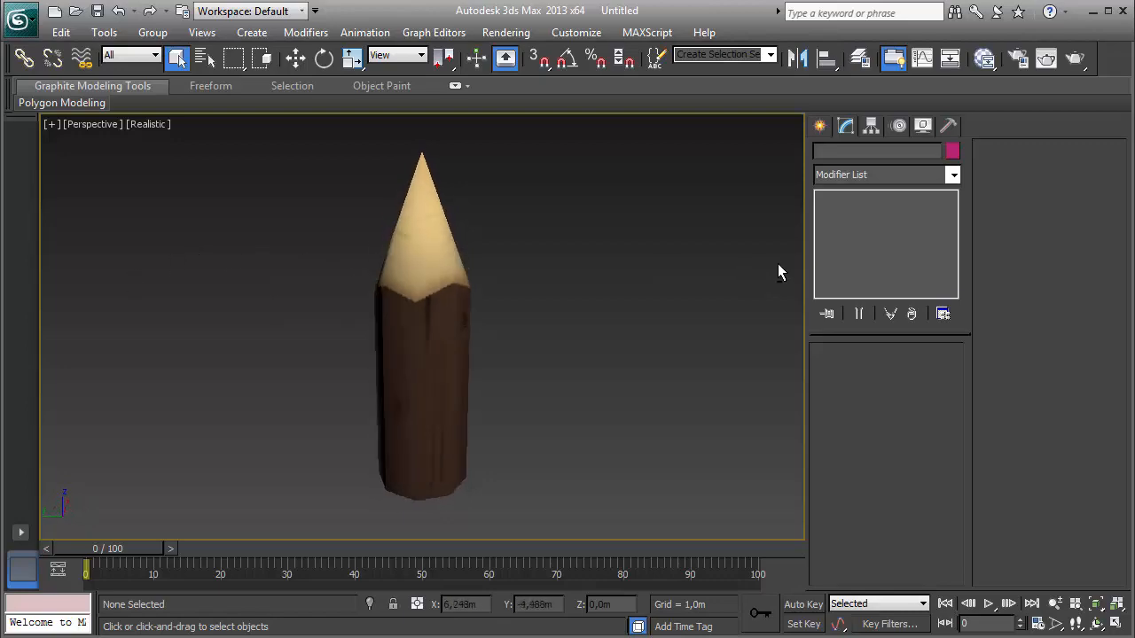
- Switch back to Photoshop and examine the pixelated zigzag edge between the tip and the bark up close
{"action": "key", "text": "alt+Tab"}
{"action": "left_click", "coordinate": [18, 139]}
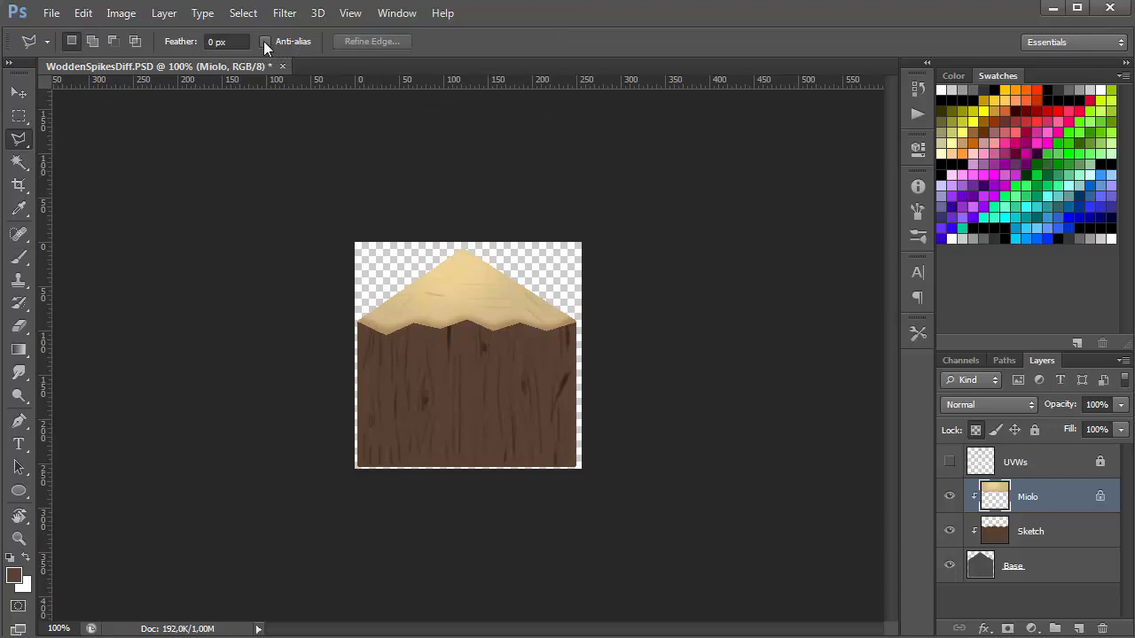
{"action": "left_click_drag", "start_coordinate": [418, 309], "coordinate": [469, 357], "text": "ctrl"}
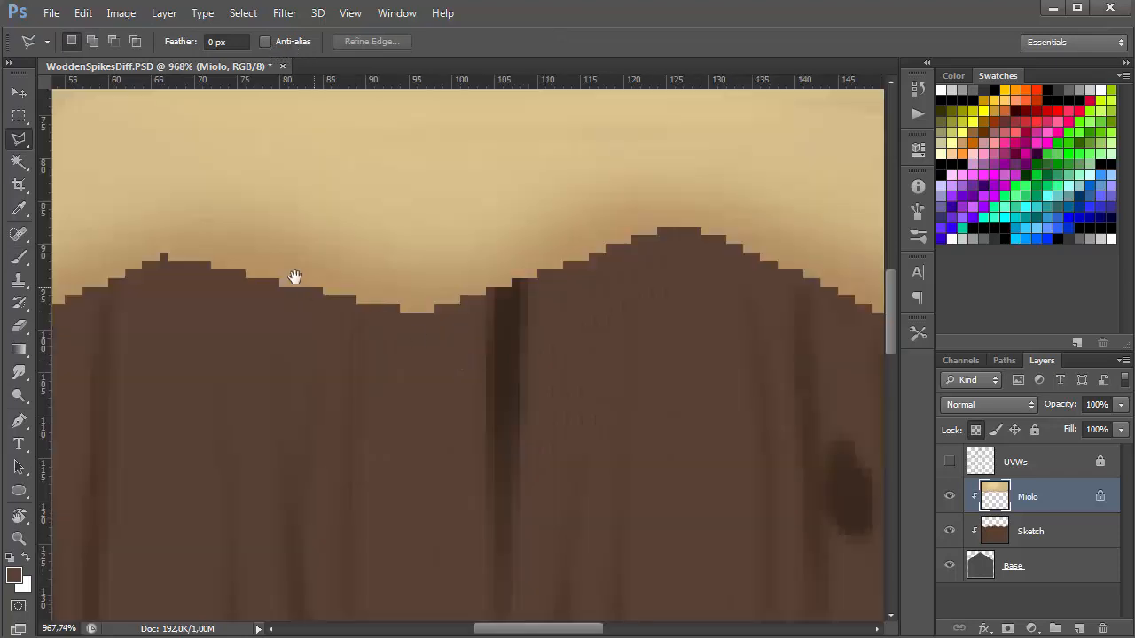
{"action": "left_click", "coordinate": [463, 355], "text": "alt"}
{"action": "left_click", "coordinate": [464, 358], "text": "alt"}
{"action": "left_click", "coordinate": [464, 359], "text": "alt"}
{"action": "left_click", "coordinate": [464, 360], "text": "alt"}
{"action": "left_click", "coordinate": [463, 360], "text": "alt"}
{"action": "left_click", "coordinate": [464, 360], "text": "alt"}
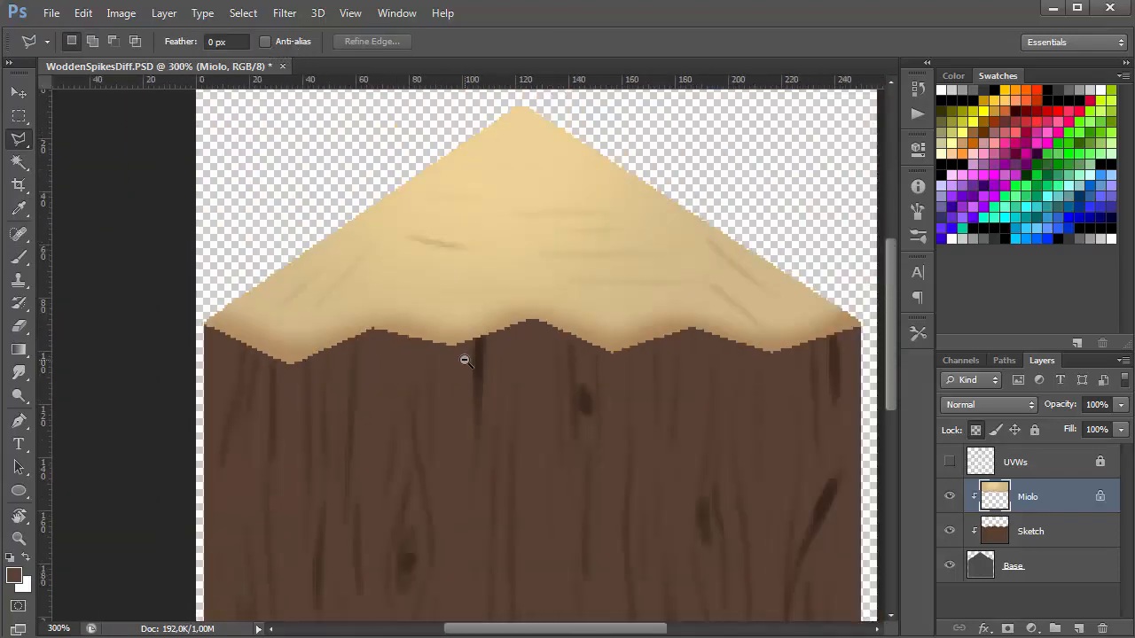
{"action": "left_click", "coordinate": [465, 360], "text": "alt"}
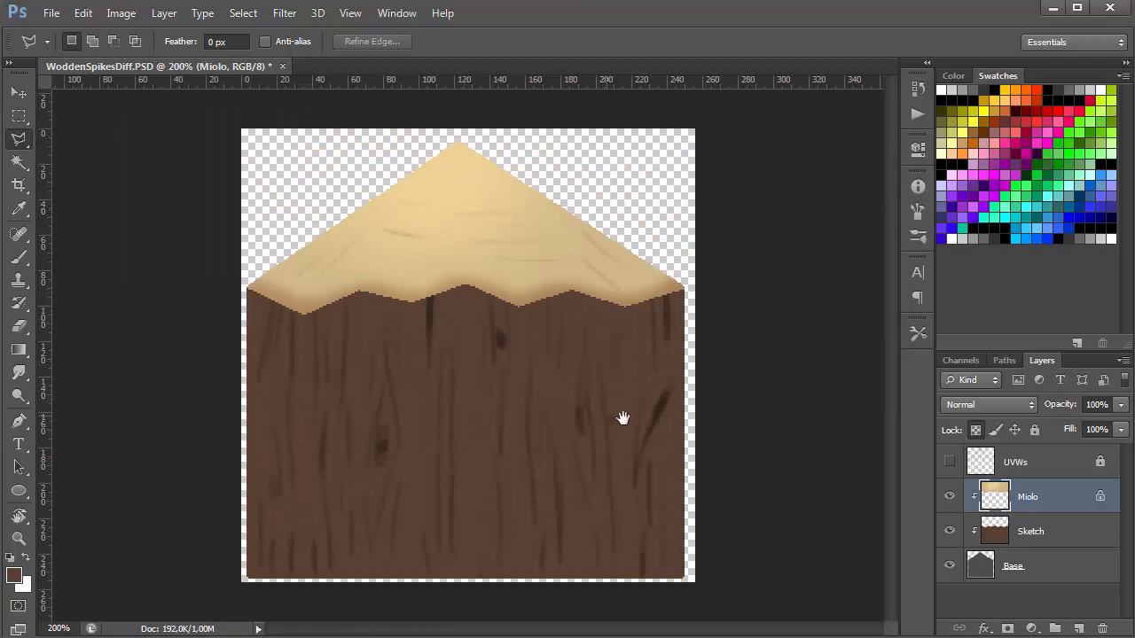
- Merge the Miolo and Sketch layers, and smudge the zigzag edge between tip and bark with an 11 px brush at 90% strength
{"action": "left_click", "coordinate": [1081, 537], "text": "shift"}
{"action": "key", "text": "ctrl+e"}
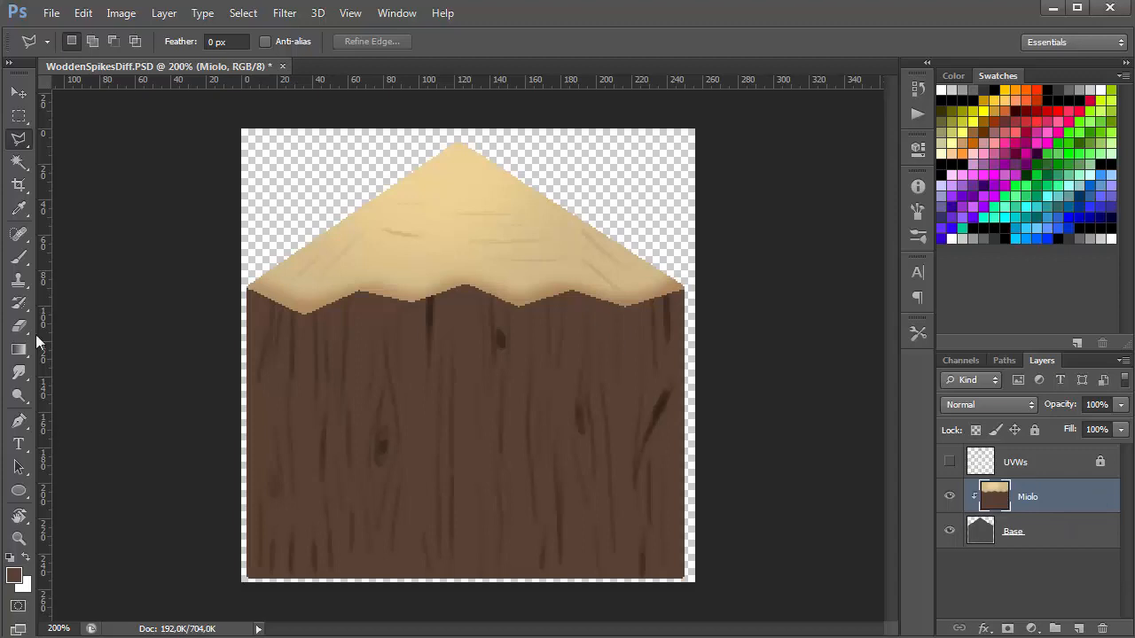
{"action": "left_click", "coordinate": [21, 374]}
{"action": "right_click_drag", "start_coordinate": [384, 306], "coordinate": [393, 306], "text": "alt"}
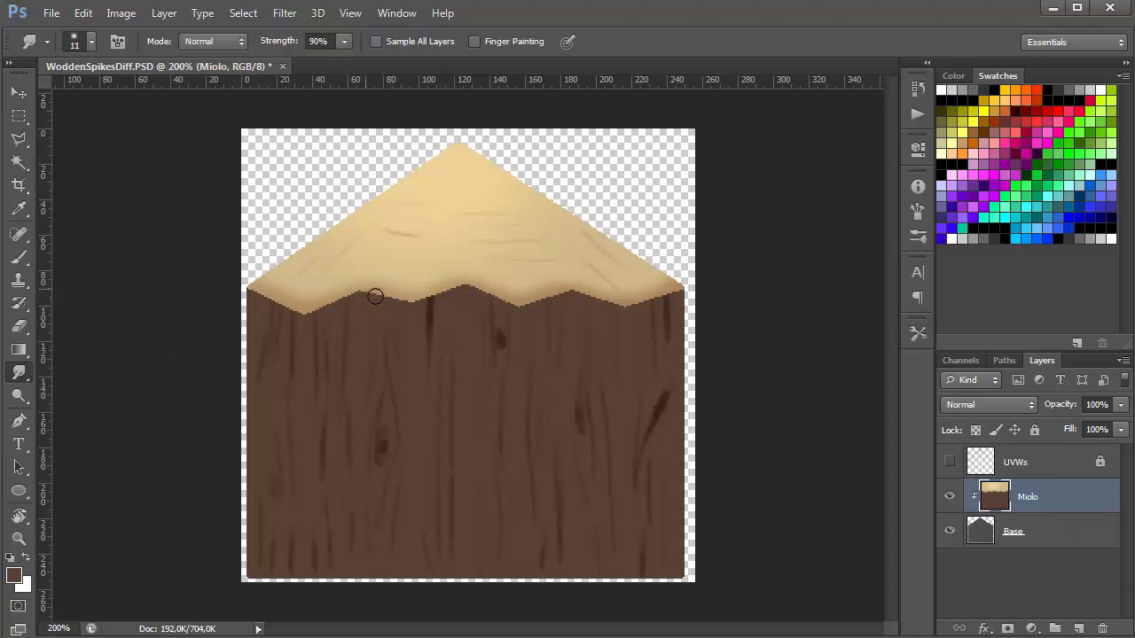
{"action": "mouse_move", "coordinate": [375, 295]}
{"action": "left_mouse_down"}
{"action": "mouse_move", "coordinate": [471, 287]}
{"action": "mouse_move", "coordinate": [515, 306]}
{"action": "mouse_move", "coordinate": [557, 293]}
{"action": "mouse_move", "coordinate": [639, 302]}
{"action": "mouse_move", "coordinate": [641, 312]}
{"action": "left_mouse_up"}
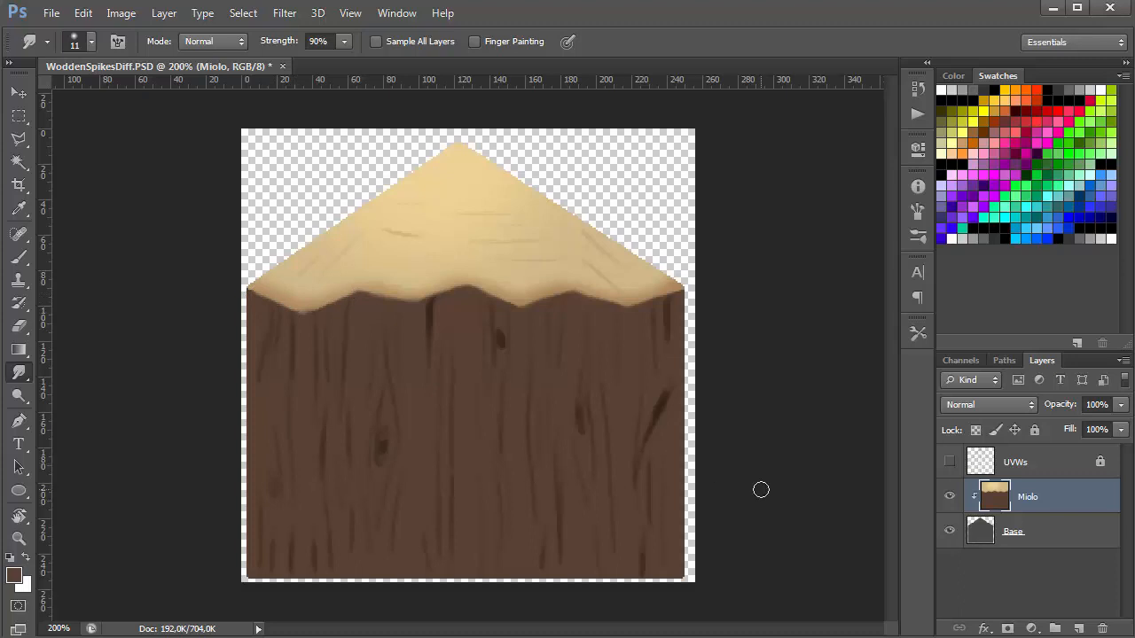
- Set the foreground colour to a lighter bark brown, 6f5340, and choose the 5 px brush for the Smudge tool
{"action": "left_click", "coordinate": [14, 576]}
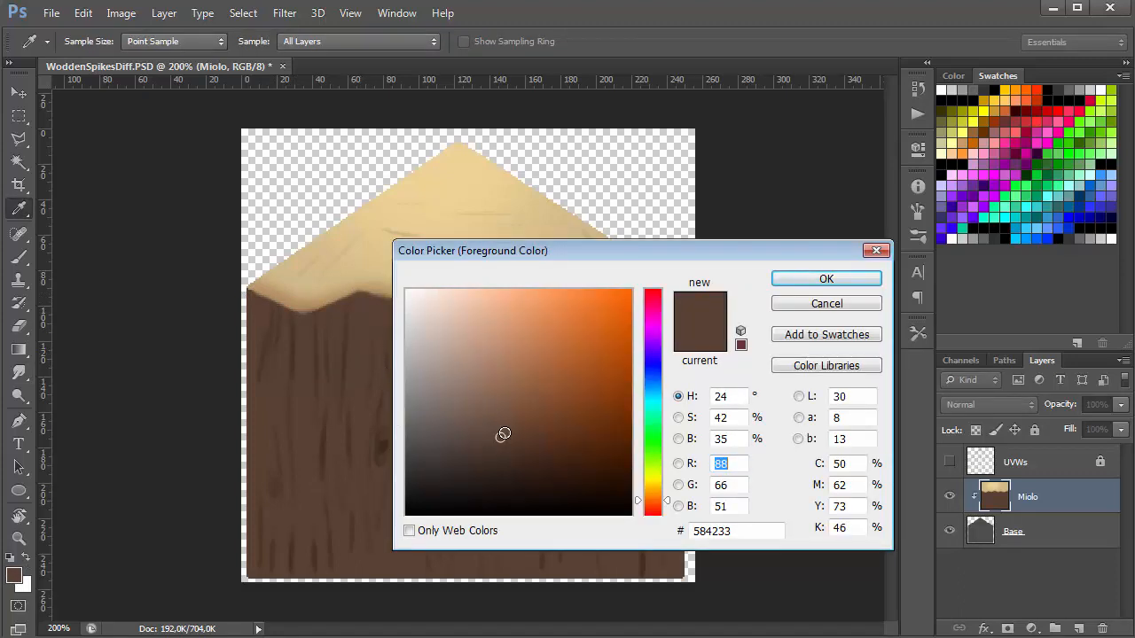
{"action": "left_click_drag", "start_coordinate": [503, 434], "coordinate": [502, 416]}
{"action": "left_click", "coordinate": [792, 282]}
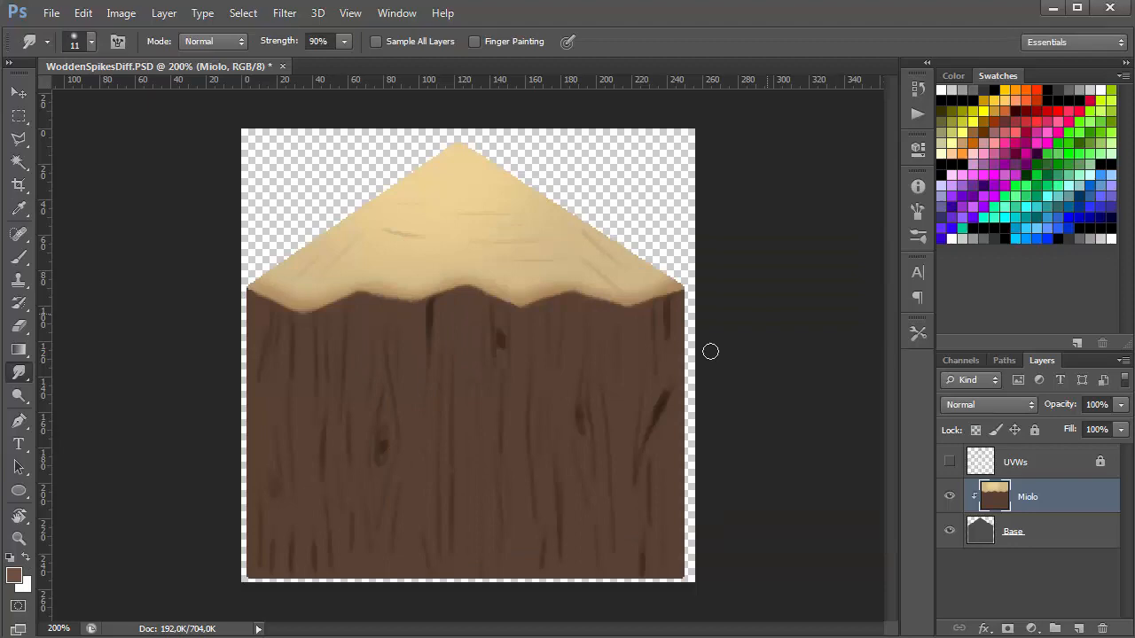
{"action": "right_click", "coordinate": [510, 436], "text": "alt"}
{"action": "right_click", "coordinate": [508, 437]}
{"action": "left_click", "coordinate": [624, 151]}
{"action": "right_click", "coordinate": [420, 427], "text": "alt"}
- Set the foreground colour to a lighter highlight brown, based on a colour sampled from the bark
{"action": "left_click", "coordinate": [13, 576]}
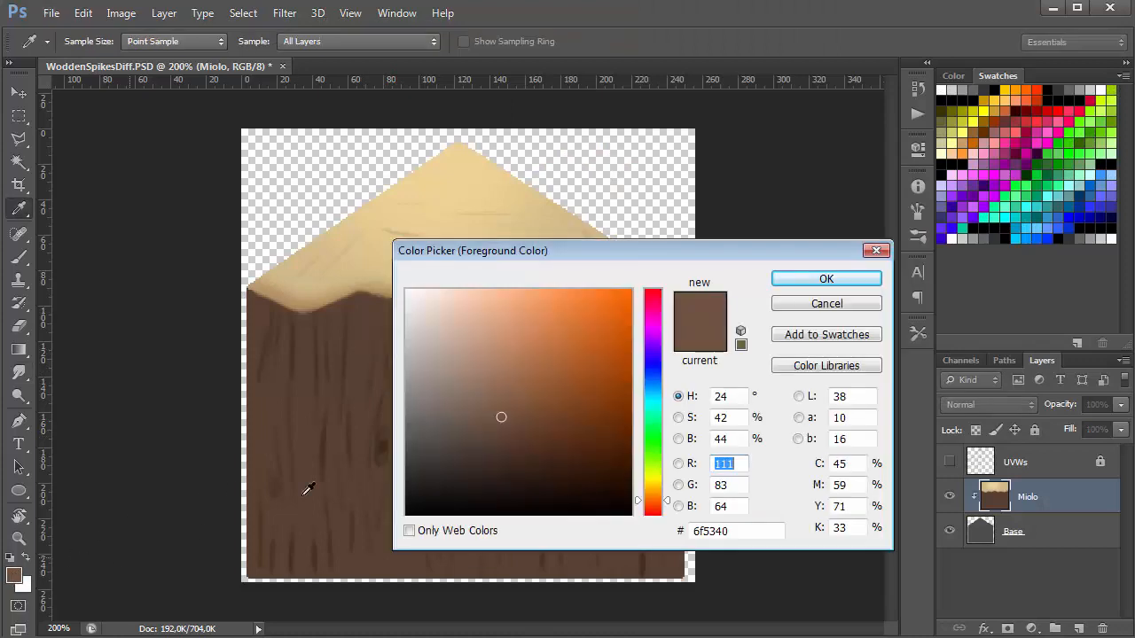
{"action": "left_click", "coordinate": [309, 443]}
{"action": "mouse_move", "coordinate": [498, 422]}
{"action": "left_mouse_down"}
{"action": "mouse_move", "coordinate": [485, 406]}
{"action": "mouse_move", "coordinate": [497, 398]}
{"action": "left_mouse_up"}
{"action": "left_click", "coordinate": [798, 276]}
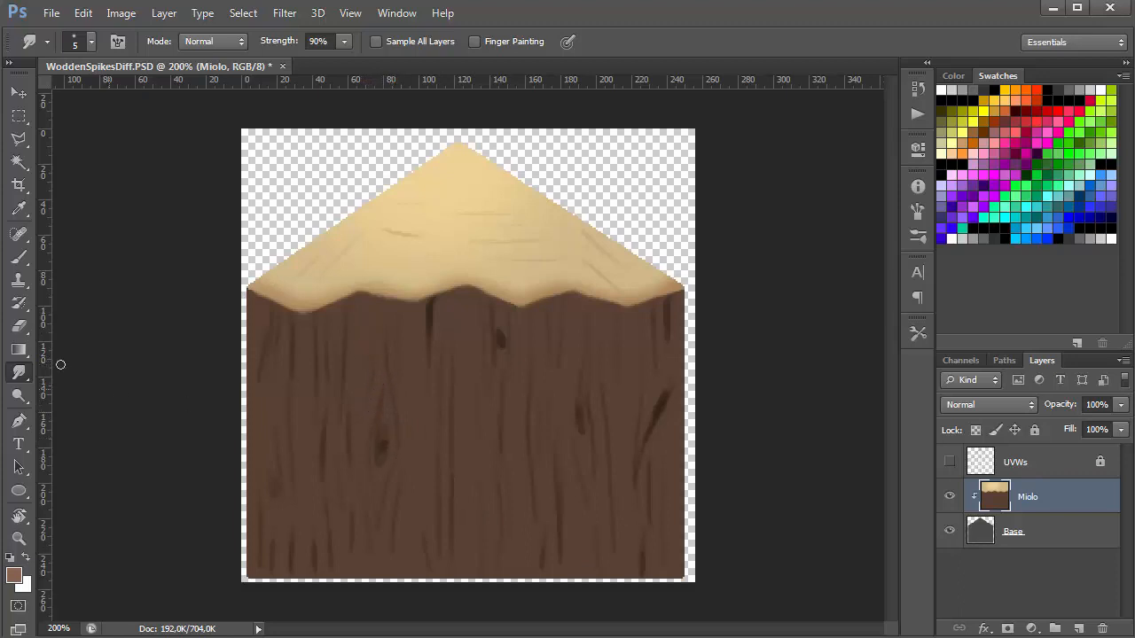
- With the 5 px brush, paint light highlight strokes beside the bark's knots, cracks and grain lines
{"action": "left_click", "coordinate": [25, 261]}
{"action": "right_click", "coordinate": [443, 437]}
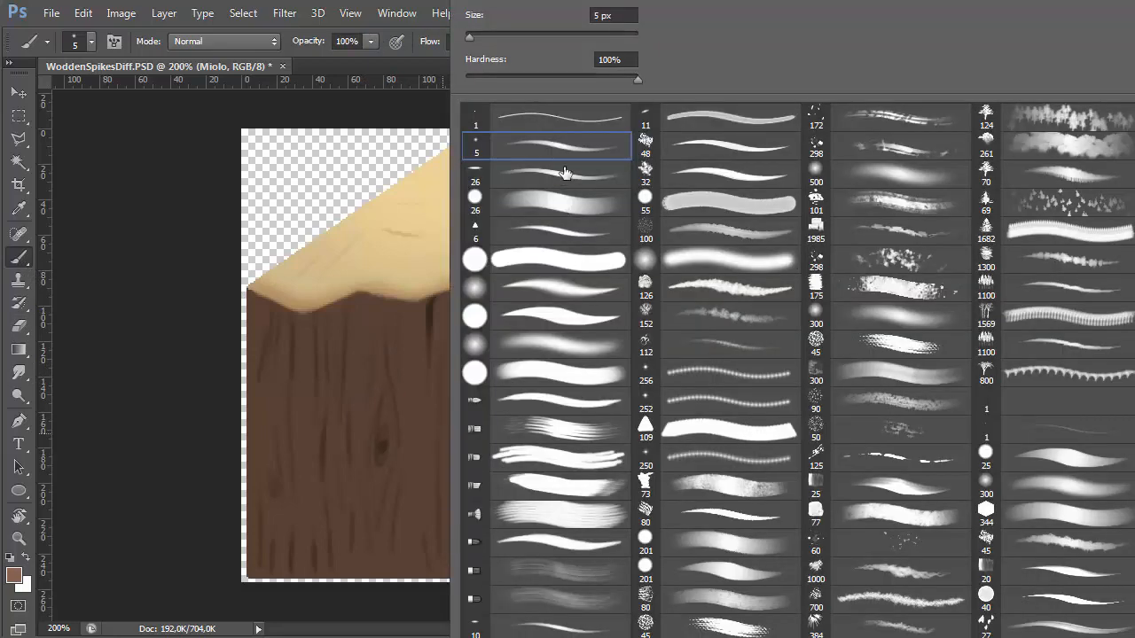
{"action": "left_click", "coordinate": [394, 434]}
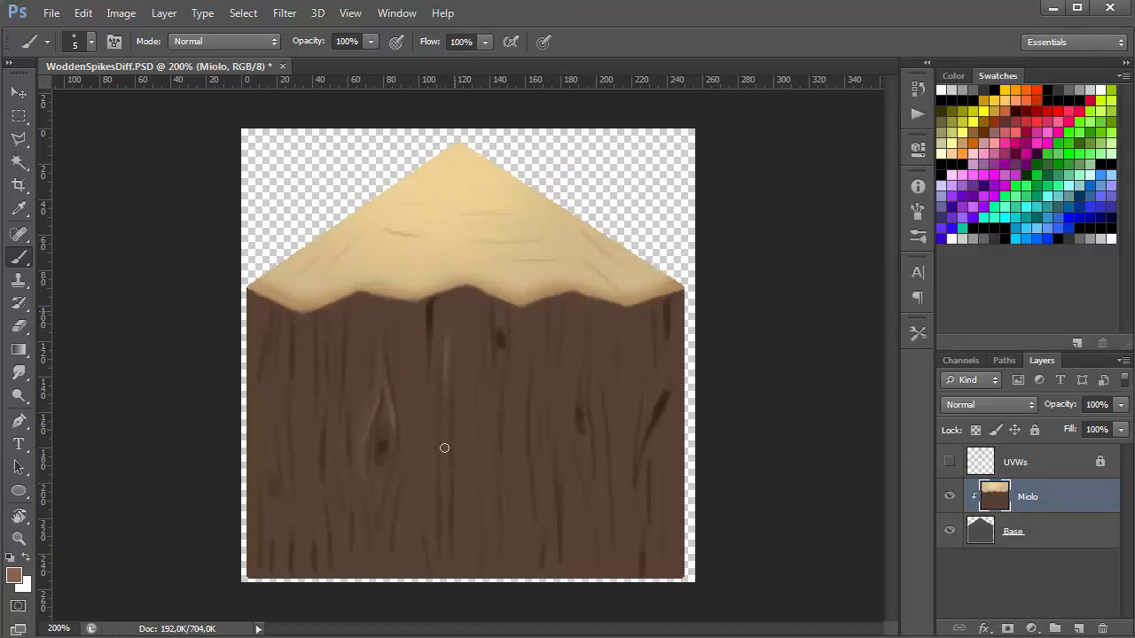
{"action": "left_click_drag", "start_coordinate": [649, 452], "coordinate": [670, 399]}
{"action": "left_click_drag", "start_coordinate": [594, 372], "coordinate": [596, 413]}
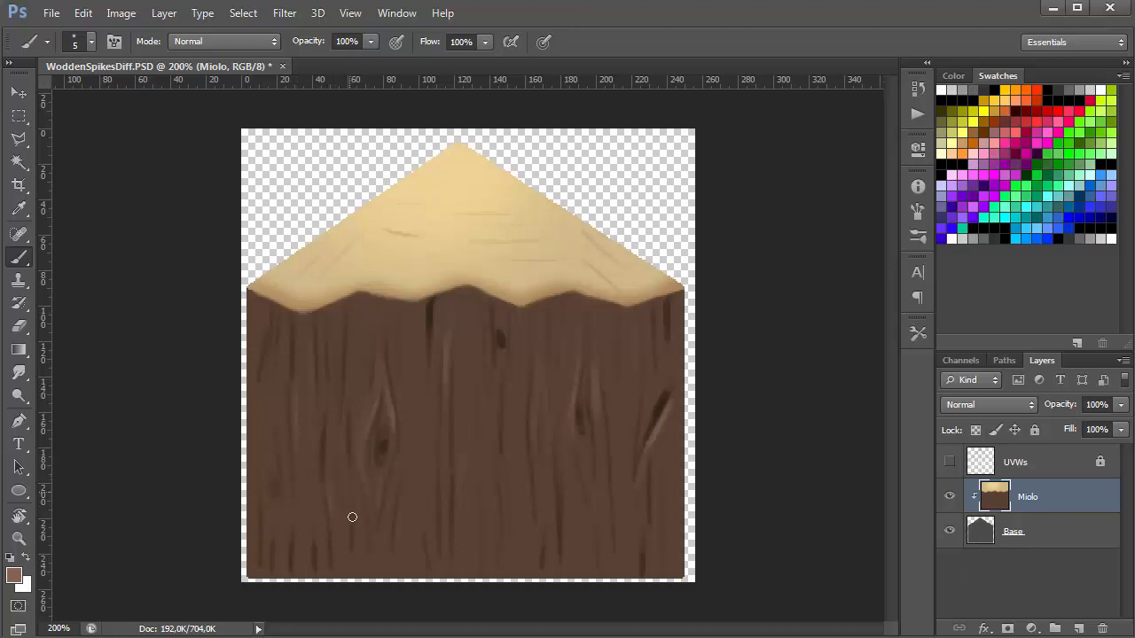
- Show the UVWs layer over the texture, and check the highlighted bark on the spike in 3ds Max from near and far
{"action": "left_click", "coordinate": [950, 462]}
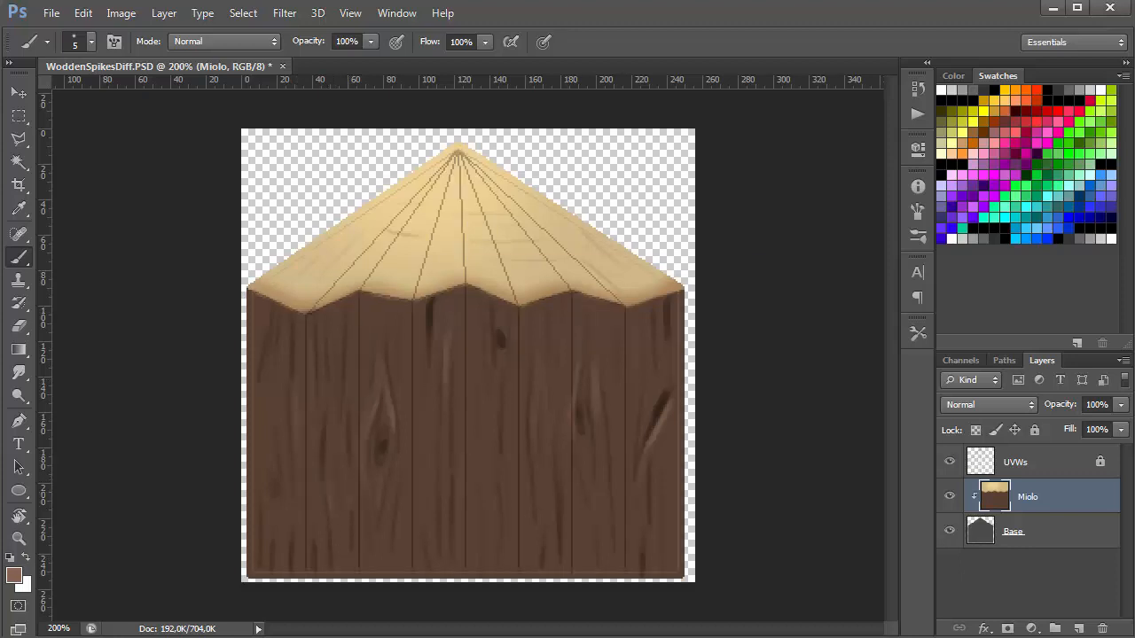
{"action": "key", "text": "alt+Tab"}
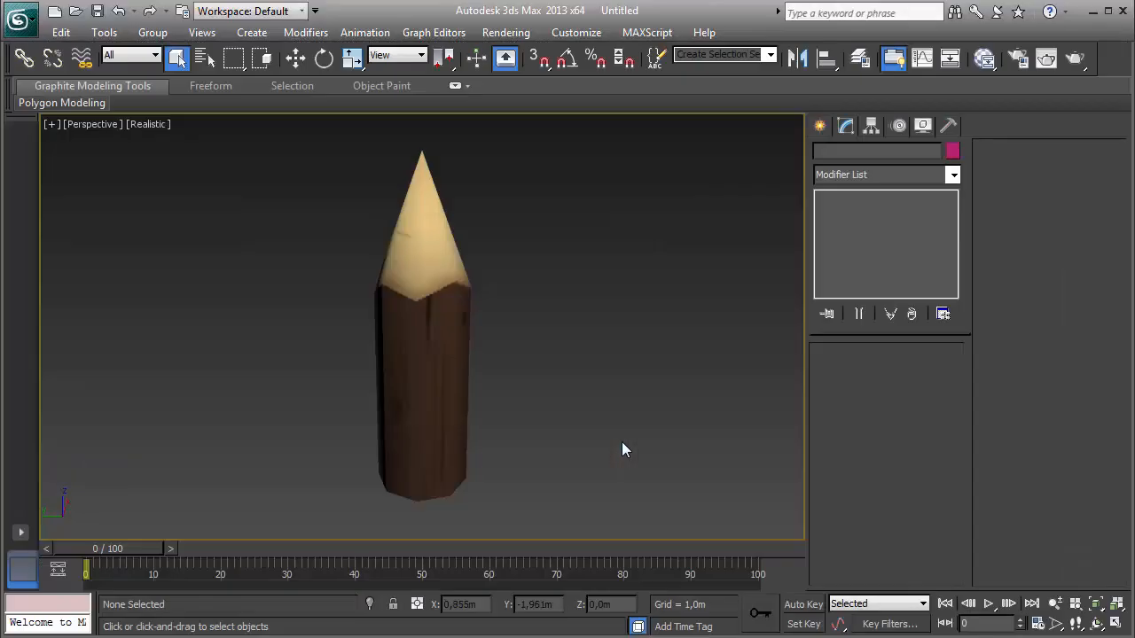
{"action": "middle_click_drag", "start_coordinate": [613, 392], "coordinate": [709, 374], "text": "alt"}
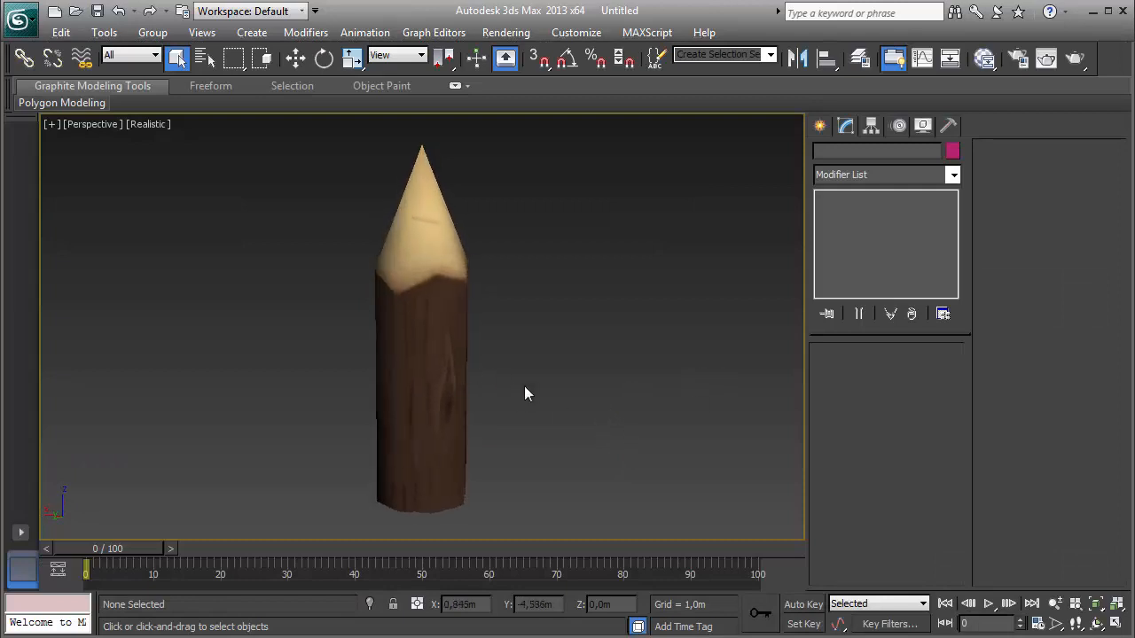
{"action": "scroll", "coordinate": [524, 394], "scroll_direction": "down", "scroll_amount": 5}
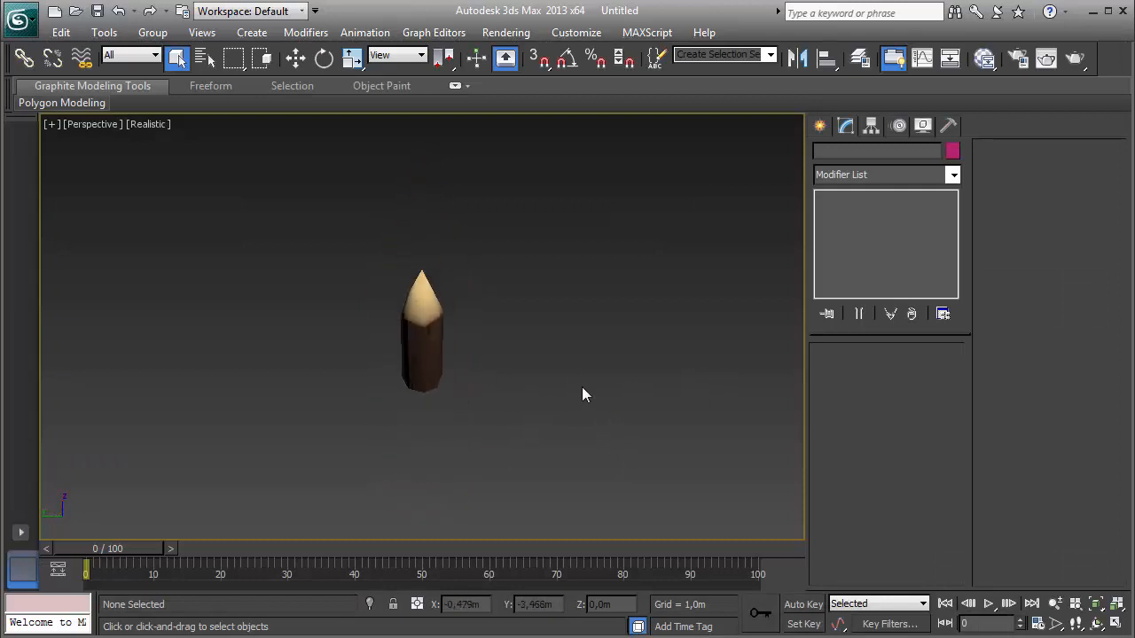
{"action": "middle_click_drag", "start_coordinate": [582, 388], "coordinate": [546, 387], "text": "alt"}
- In 3ds Max, create a ground plane about 2.26 m by 2.26 m under the spike
{"action": "key", "text": "alt+Tab"}
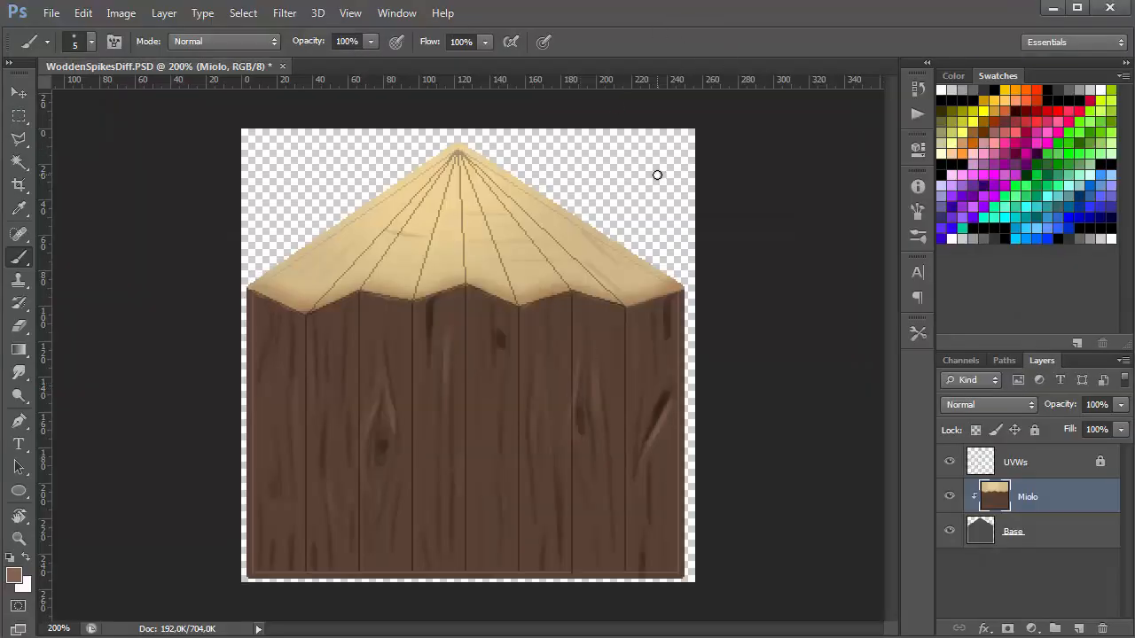
{"action": "key", "text": "alt+Tab"}
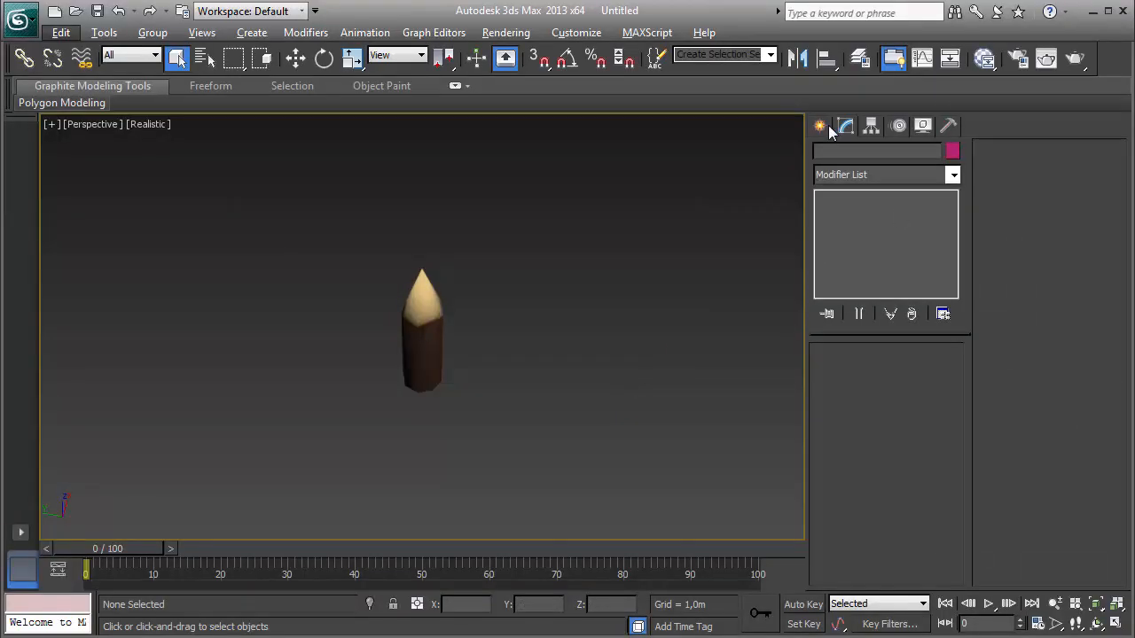
{"action": "left_click", "coordinate": [821, 125]}
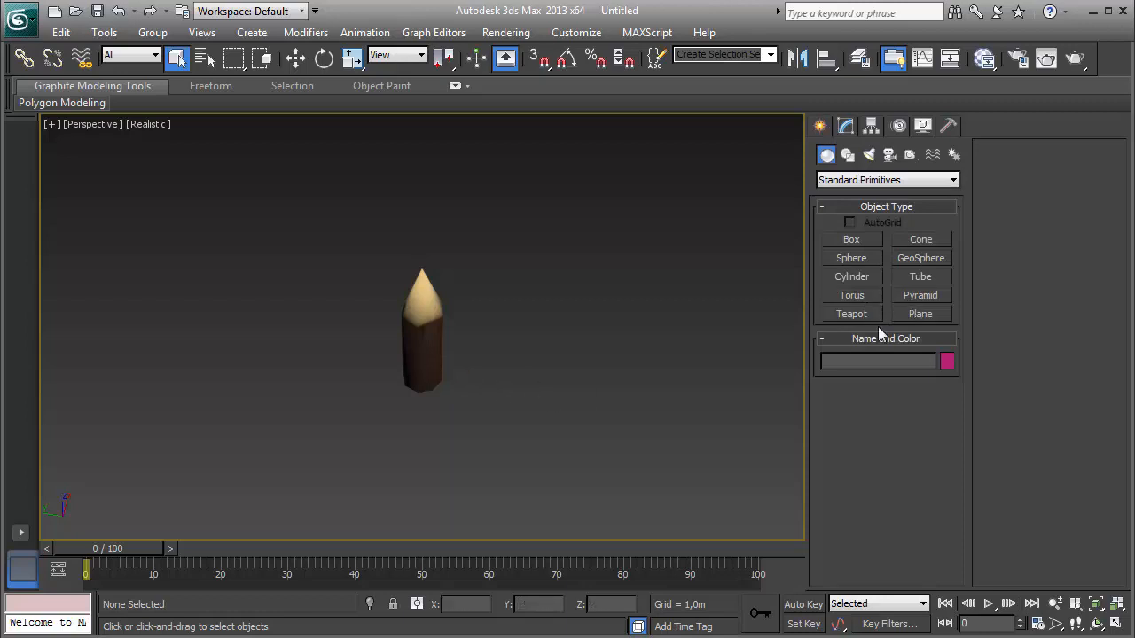
{"action": "left_click", "coordinate": [920, 313]}
{"action": "mouse_move", "coordinate": [426, 385]}
{"action": "left_mouse_down"}
{"action": "mouse_move", "coordinate": [458, 420]}
{"action": "mouse_move", "coordinate": [483, 396]}
{"action": "left_mouse_up"}
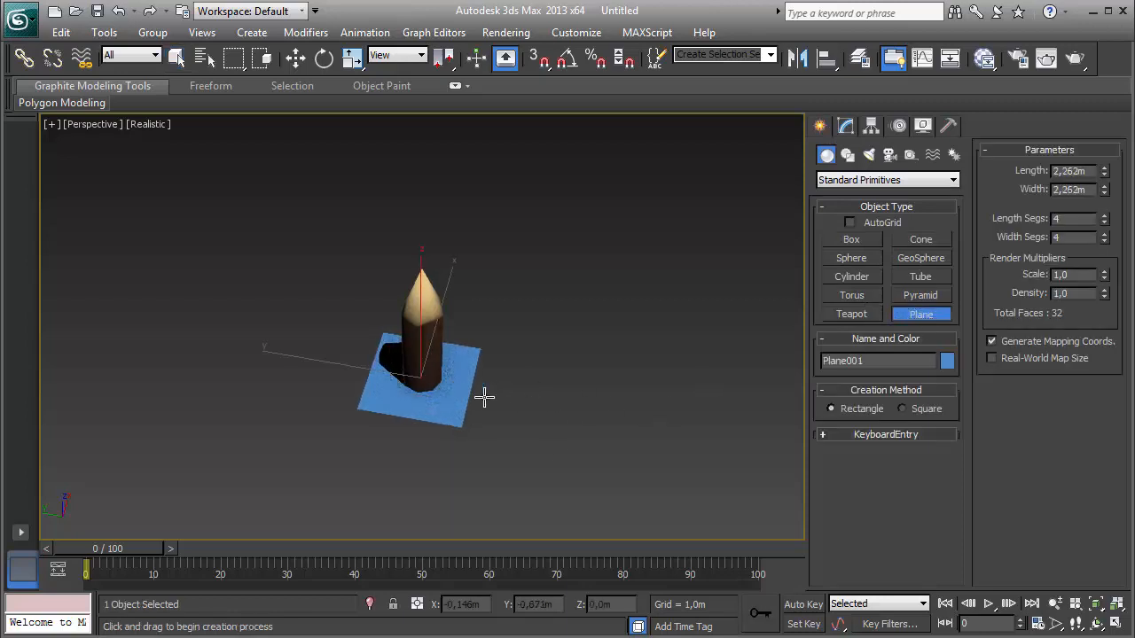
- Undo the ground plane's creation and select the spike's entire mesh at element level
{"action": "key", "text": "ctrl+z"}
{"action": "right_click", "coordinate": [568, 439]}
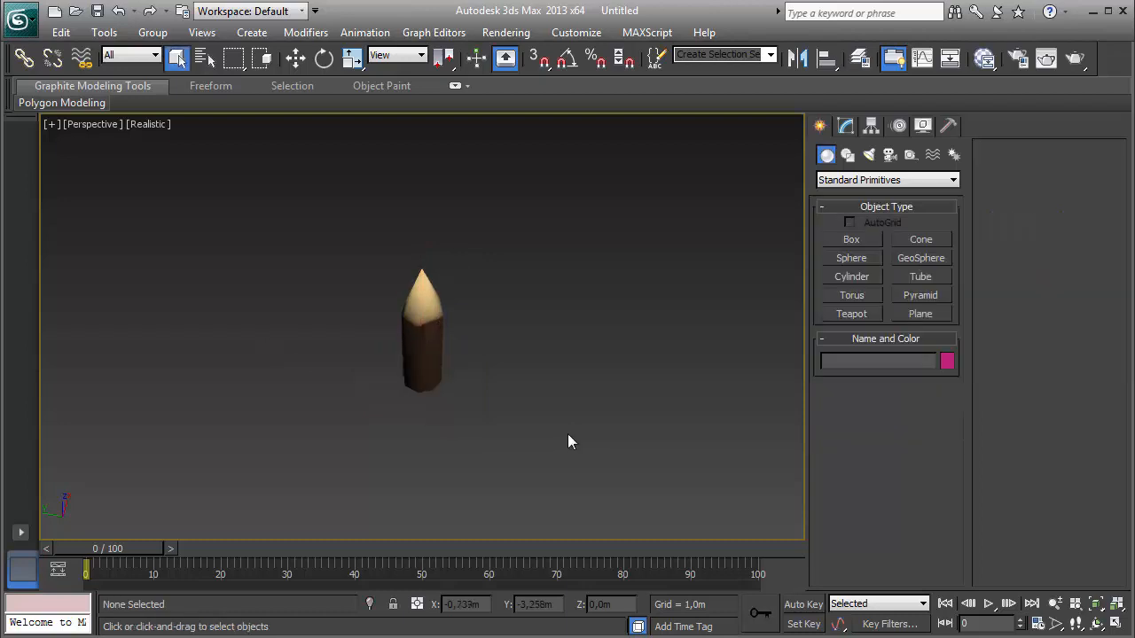
{"action": "left_click", "coordinate": [429, 318]}
{"action": "left_click", "coordinate": [845, 125]}
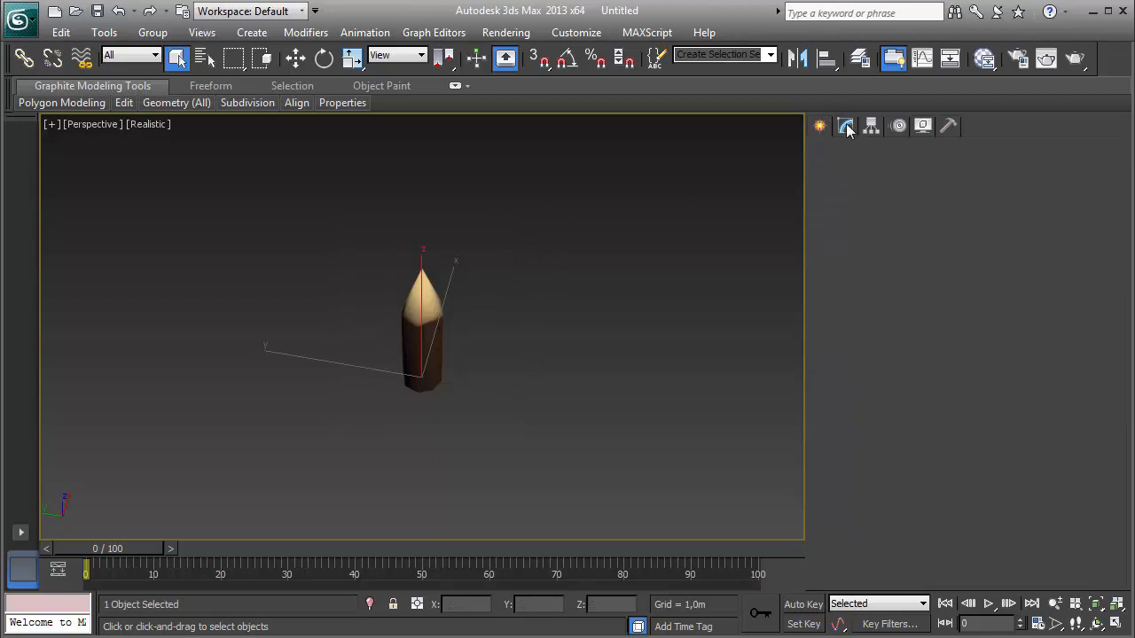
{"action": "key", "text": "5"}
{"action": "left_click_drag", "start_coordinate": [574, 226], "coordinate": [348, 481]}
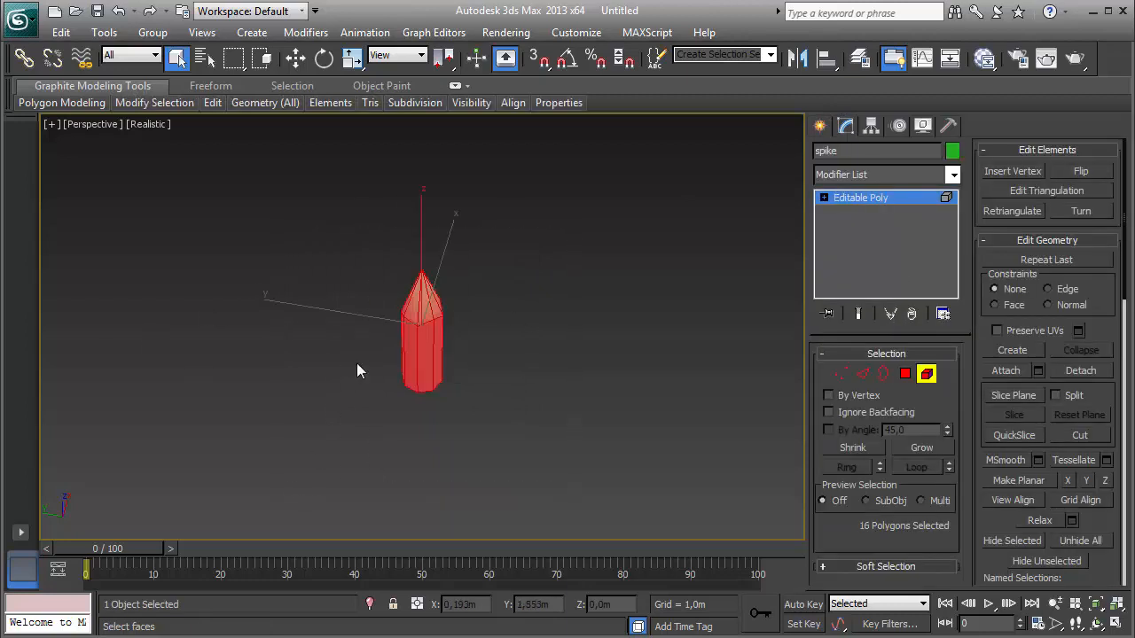
- Clone the spike twice within the same mesh by rotating copies, using Clone To Element each time
{"action": "right_click", "coordinate": [398, 375]}
{"action": "left_click", "coordinate": [426, 393]}
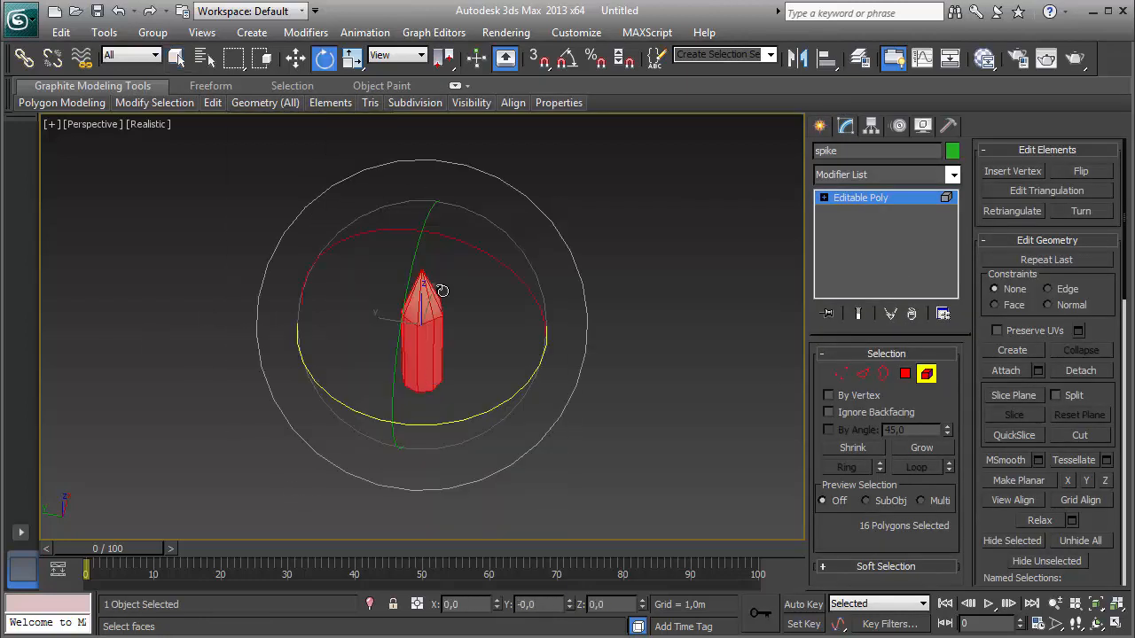
{"action": "left_click_drag", "start_coordinate": [449, 300], "coordinate": [434, 312], "text": "shift"}
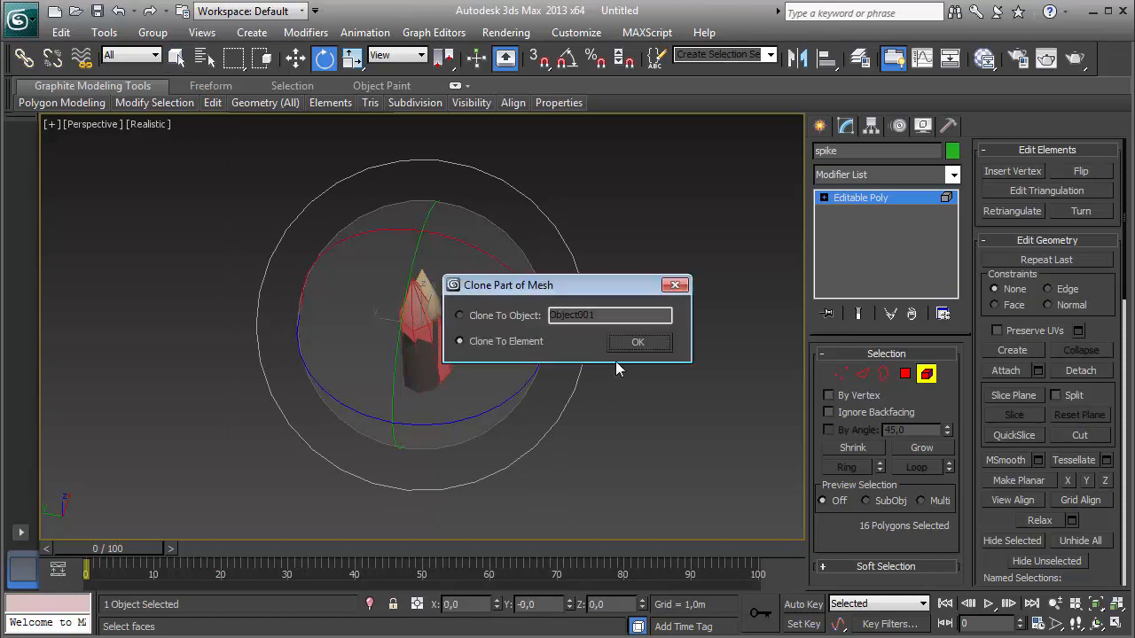
{"action": "left_click", "coordinate": [639, 342]}
{"action": "mouse_move", "coordinate": [502, 337]}
{"action": "left_mouse_down", "text": "shift"}
{"action": "mouse_move", "coordinate": [488, 325]}
{"action": "mouse_move", "coordinate": [494, 307]}
{"action": "left_mouse_up", "text": "shift"}
{"action": "left_click", "coordinate": [638, 342]}
- Move the cloned spikes apart so the three stand side by side in a row
{"action": "key", "text": "w"}
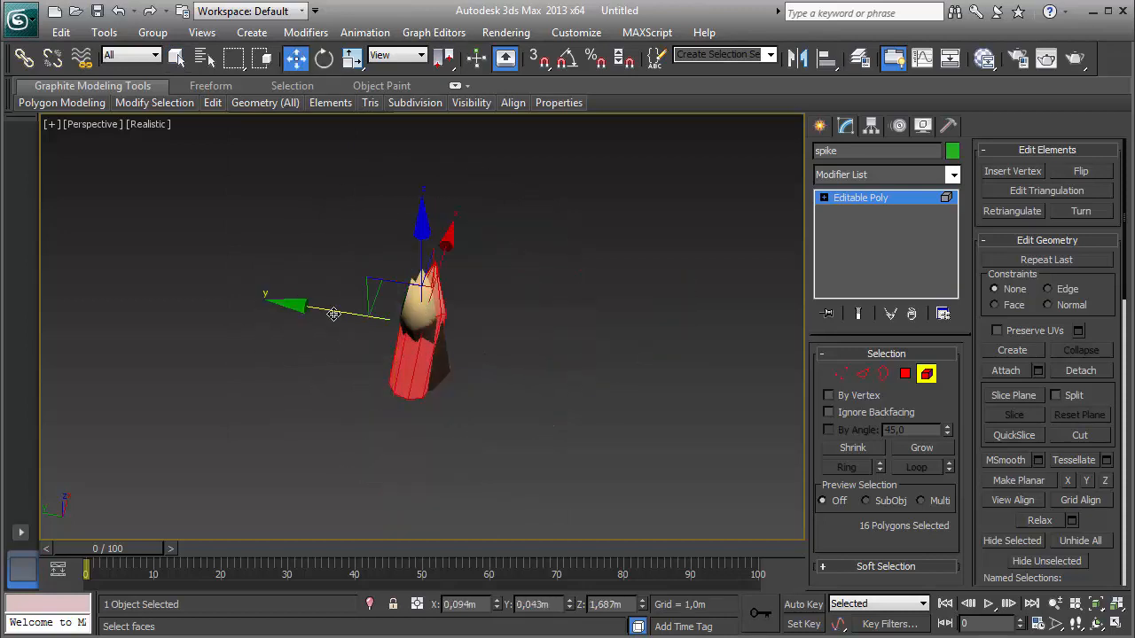
{"action": "mouse_move", "coordinate": [368, 320]}
{"action": "left_mouse_down"}
{"action": "mouse_move", "coordinate": [398, 322]}
{"action": "mouse_move", "coordinate": [285, 311]}
{"action": "left_mouse_up"}
{"action": "left_click", "coordinate": [431, 379]}
{"action": "left_click", "coordinate": [405, 302]}
{"action": "left_click", "coordinate": [414, 307]}
{"action": "middle_click_drag", "start_coordinate": [577, 459], "coordinate": [552, 449], "text": "alt"}
- Adjust the rotation of the spikes in the row, tilting the outer one outward, and clear the element selection
{"action": "left_click", "coordinate": [427, 310]}
{"action": "key", "text": "e"}
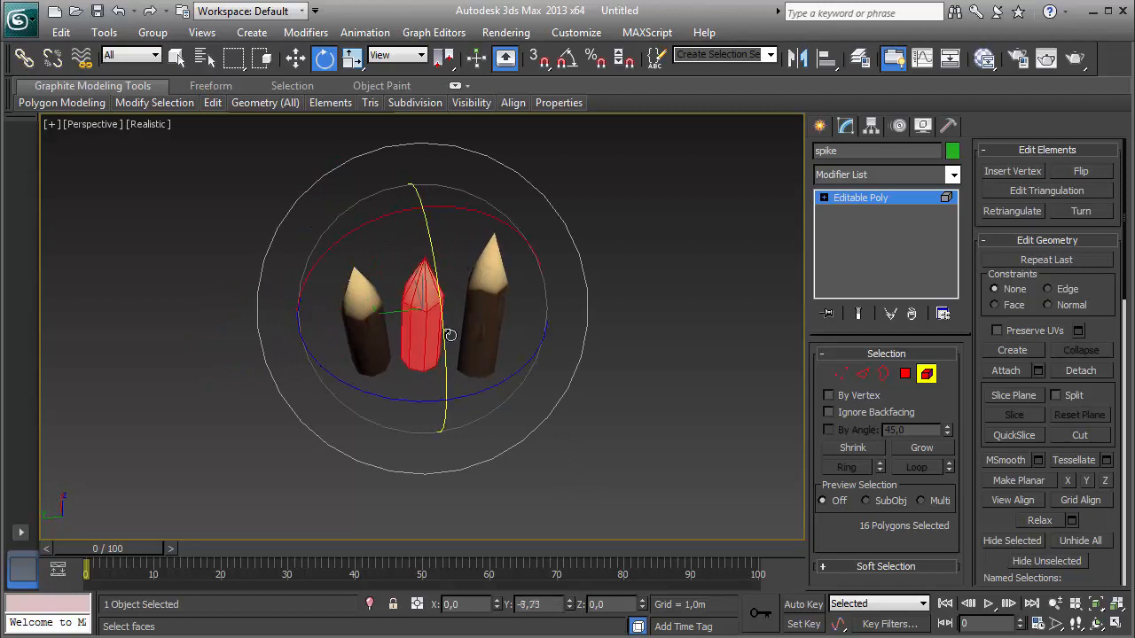
{"action": "left_click", "coordinate": [361, 319]}
{"action": "left_click_drag", "start_coordinate": [398, 336], "coordinate": [375, 320]}
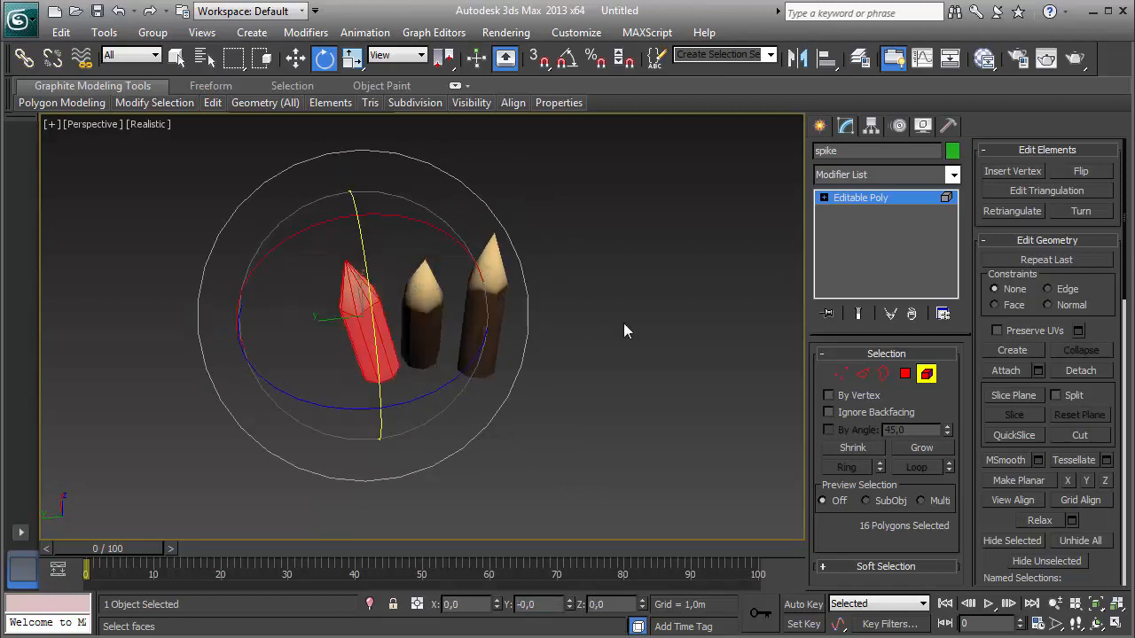
{"action": "left_click", "coordinate": [626, 328]}
{"action": "mouse_move", "coordinate": [629, 332]}
{"action": "middle_mouse_down", "text": "alt"}
{"action": "mouse_move", "coordinate": [798, 373]}
{"action": "mouse_move", "coordinate": [800, 324]}
{"action": "mouse_move", "coordinate": [714, 309]}
{"action": "mouse_move", "coordinate": [634, 337]}
{"action": "mouse_move", "coordinate": [622, 269]}
{"action": "middle_mouse_up", "text": "alt"}
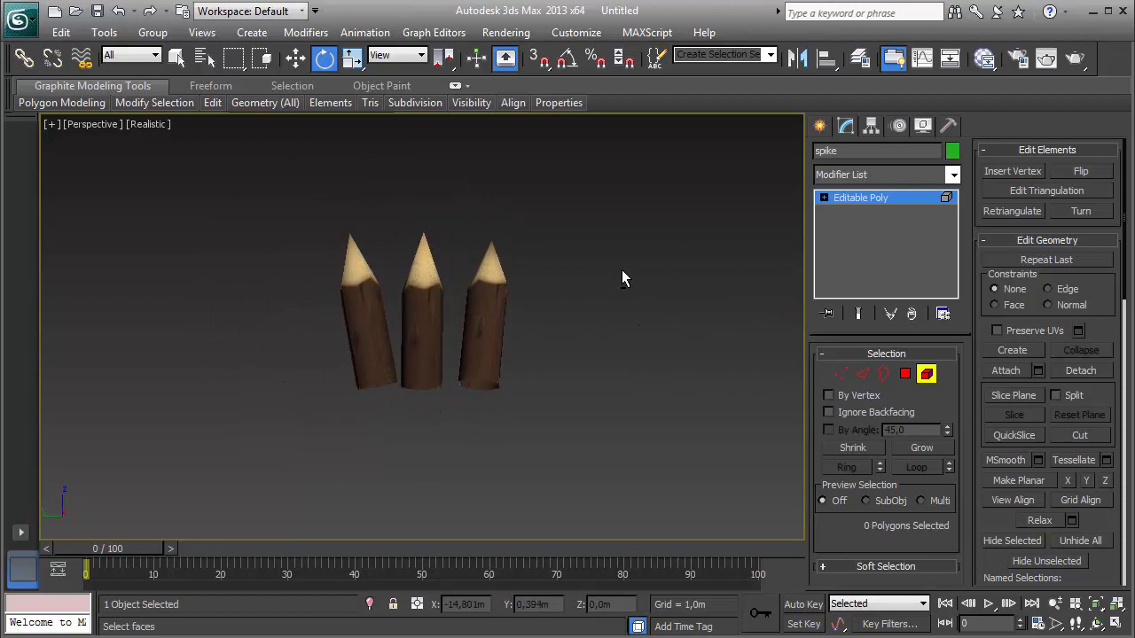
- Flatten the bottom vertices of all three spikes to one level by scaling them along Z
{"action": "left_click", "coordinate": [842, 373]}
{"action": "left_click_drag", "start_coordinate": [275, 350], "coordinate": [276, 348]}
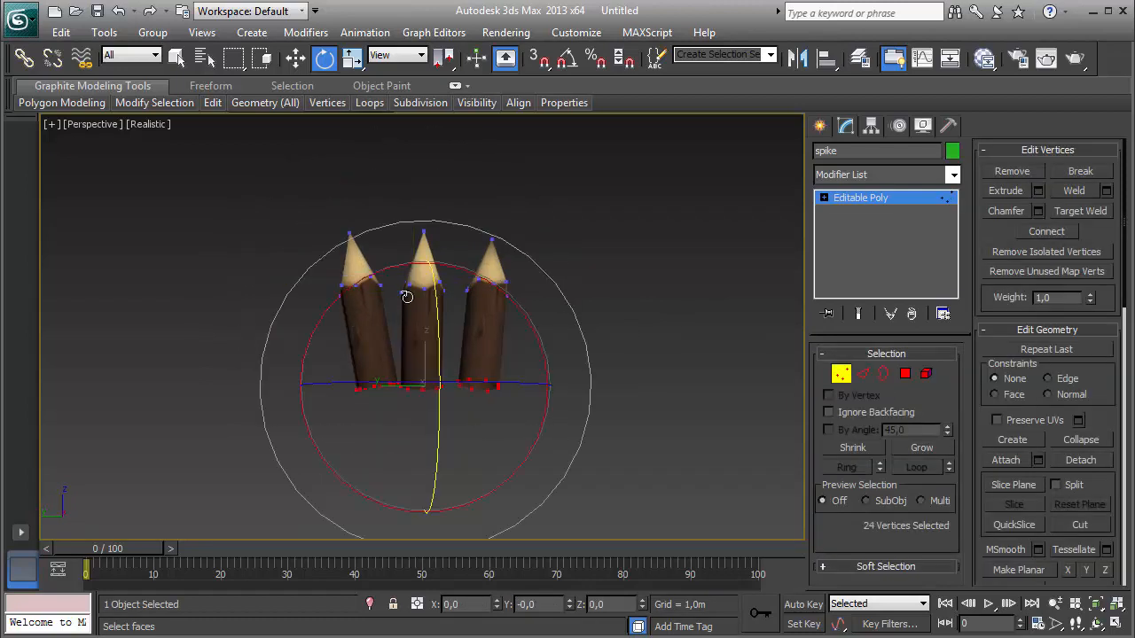
{"action": "key", "text": "r"}
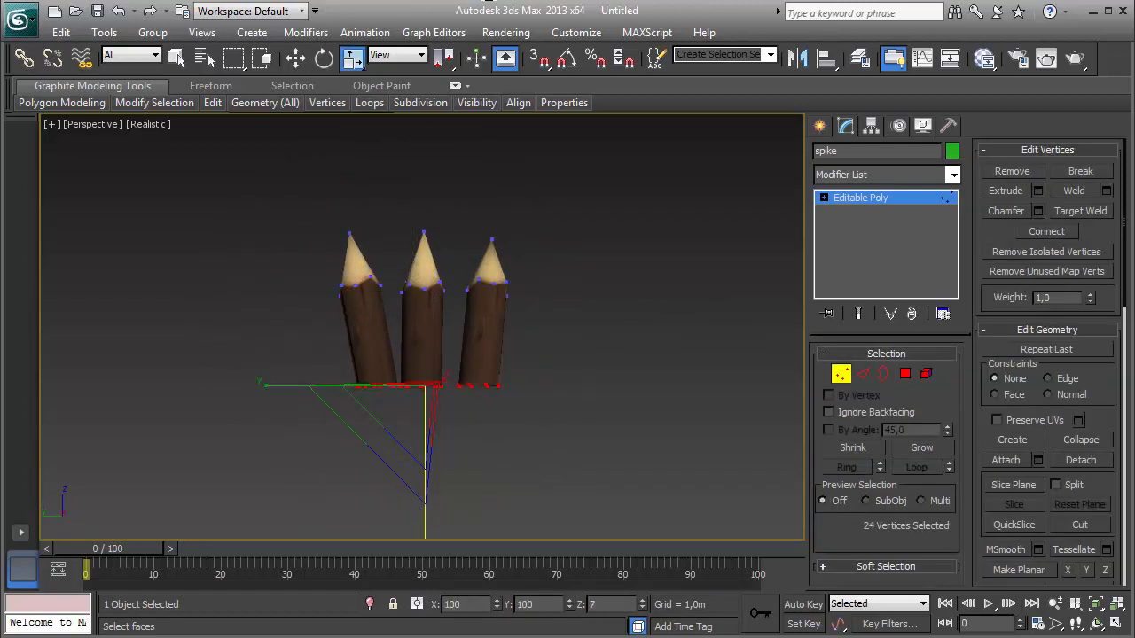
{"action": "left_click", "coordinate": [847, 381]}
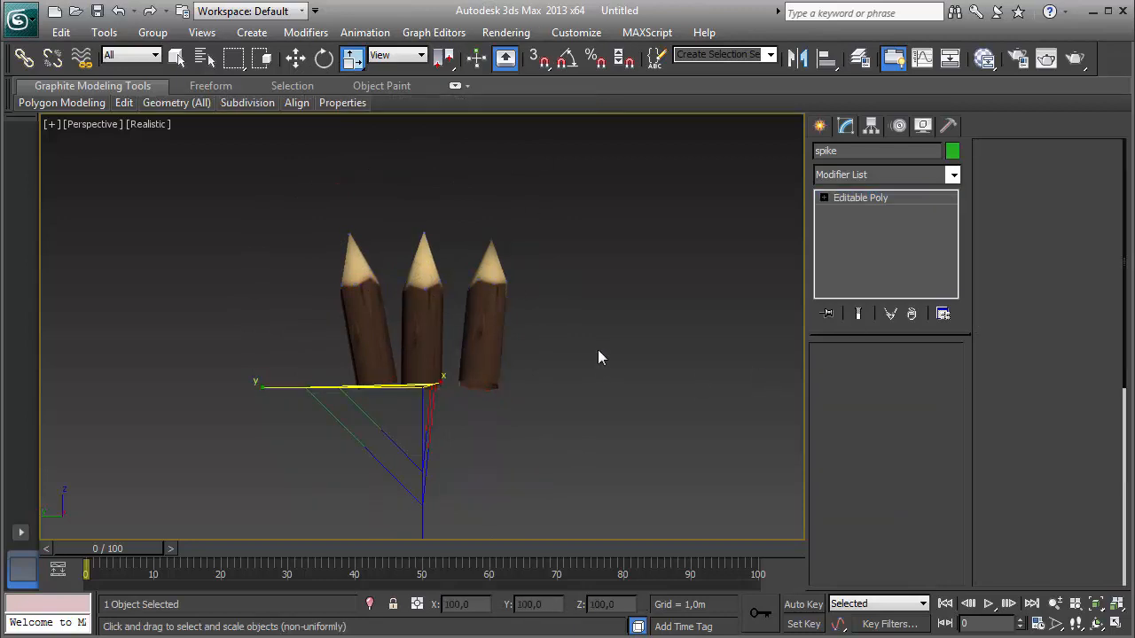
{"action": "middle_click_drag", "start_coordinate": [598, 350], "coordinate": [676, 426], "text": "alt"}
{"action": "middle_click_drag", "start_coordinate": [475, 354], "coordinate": [617, 392], "text": "alt"}
{"action": "left_click", "coordinate": [608, 408]}
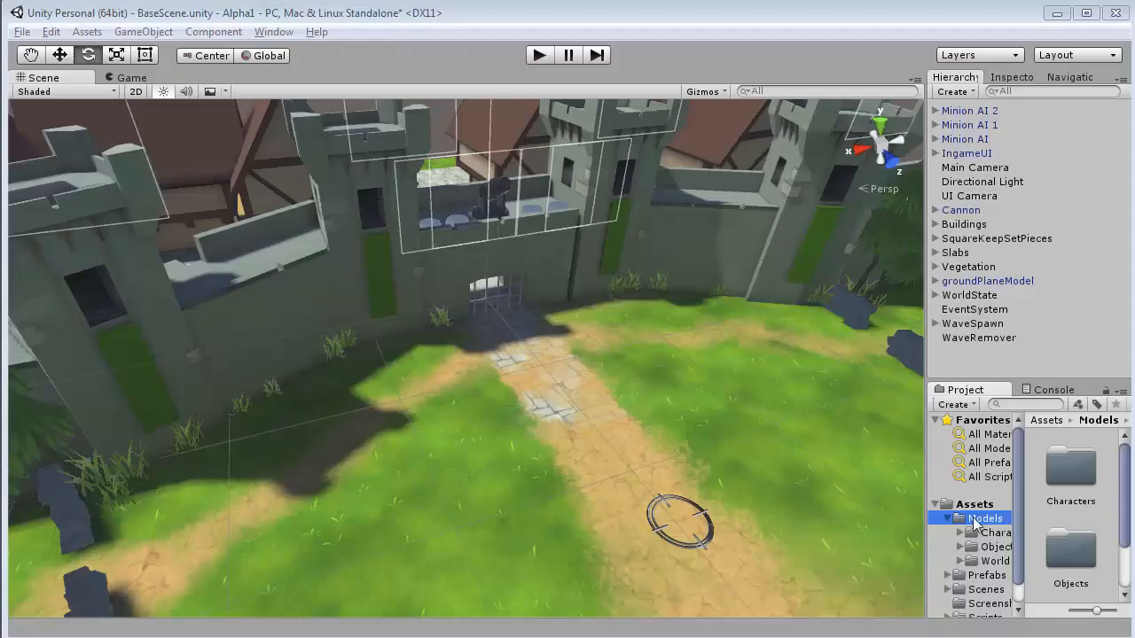
- In Unity, locate the existing wooden spikes model in the project's Models > Objects folder
{"action": "left_click", "coordinate": [991, 547]}
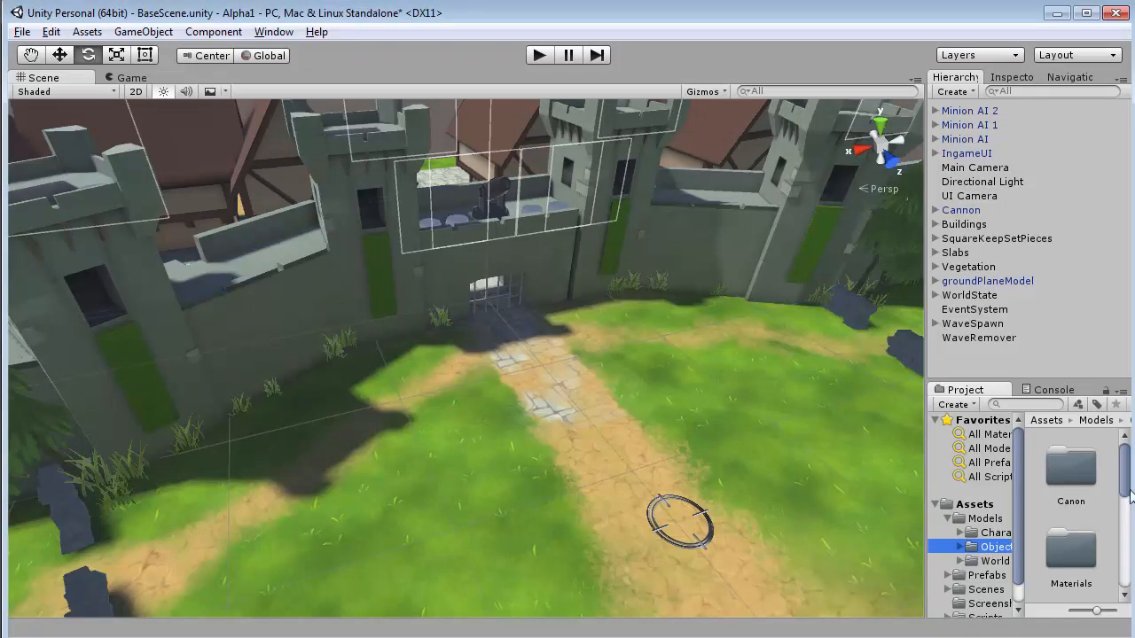
{"action": "left_click_drag", "start_coordinate": [1132, 496], "coordinate": [1131, 585]}
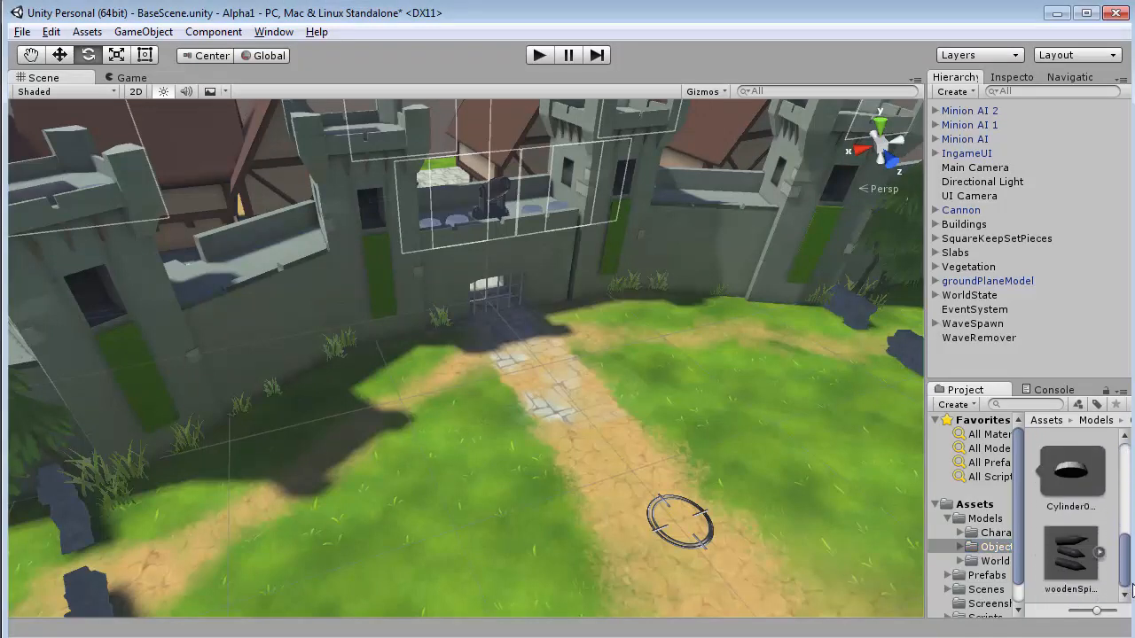
{"action": "left_click", "coordinate": [1068, 582]}
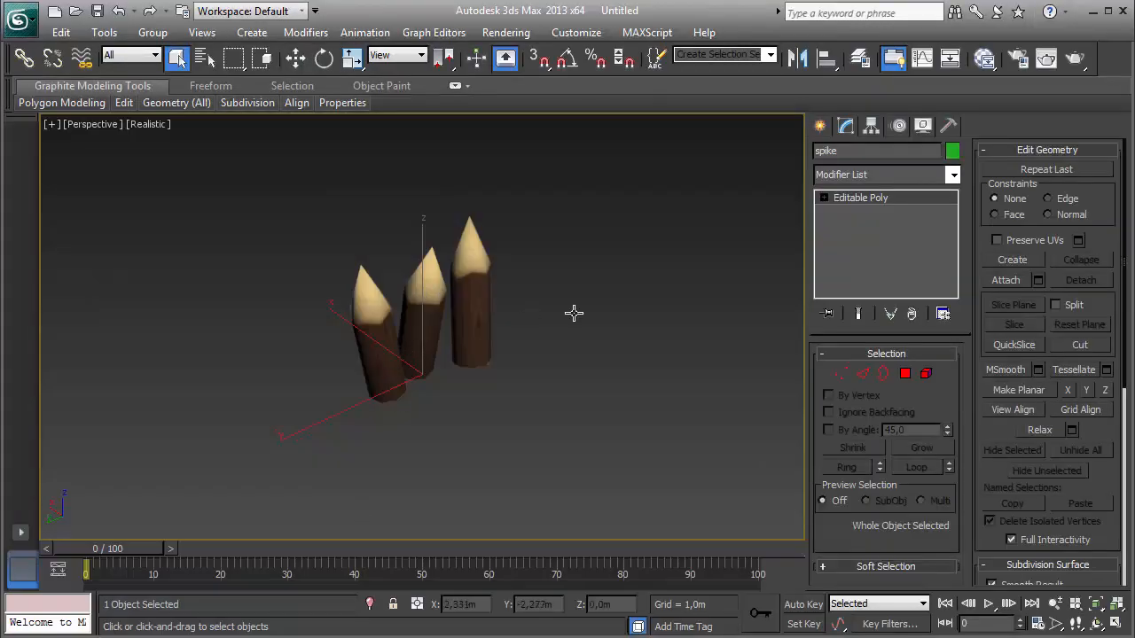
- In 3ds Max, rotate only the spike object's pivot 90 degrees about X with angle snap on
{"action": "left_click", "coordinate": [869, 126]}
{"action": "left_click", "coordinate": [891, 240]}
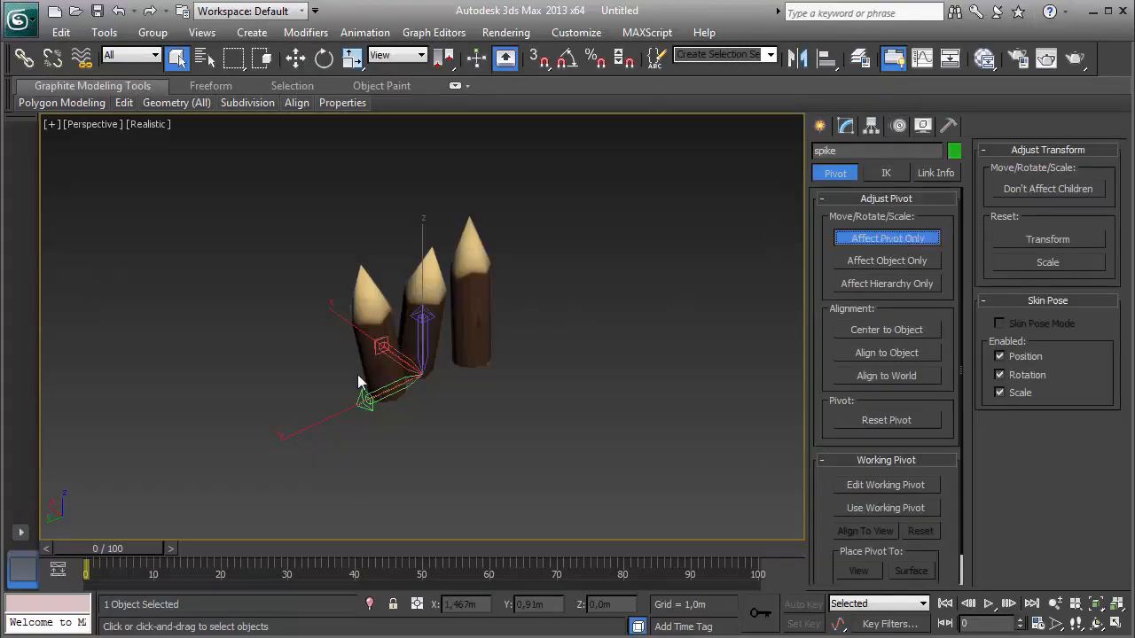
{"action": "key", "text": "w"}
{"action": "key", "text": "e"}
{"action": "left_click_drag", "start_coordinate": [427, 312], "coordinate": [489, 260]}
{"action": "key", "text": "a"}
{"action": "left_click", "coordinate": [869, 240]}
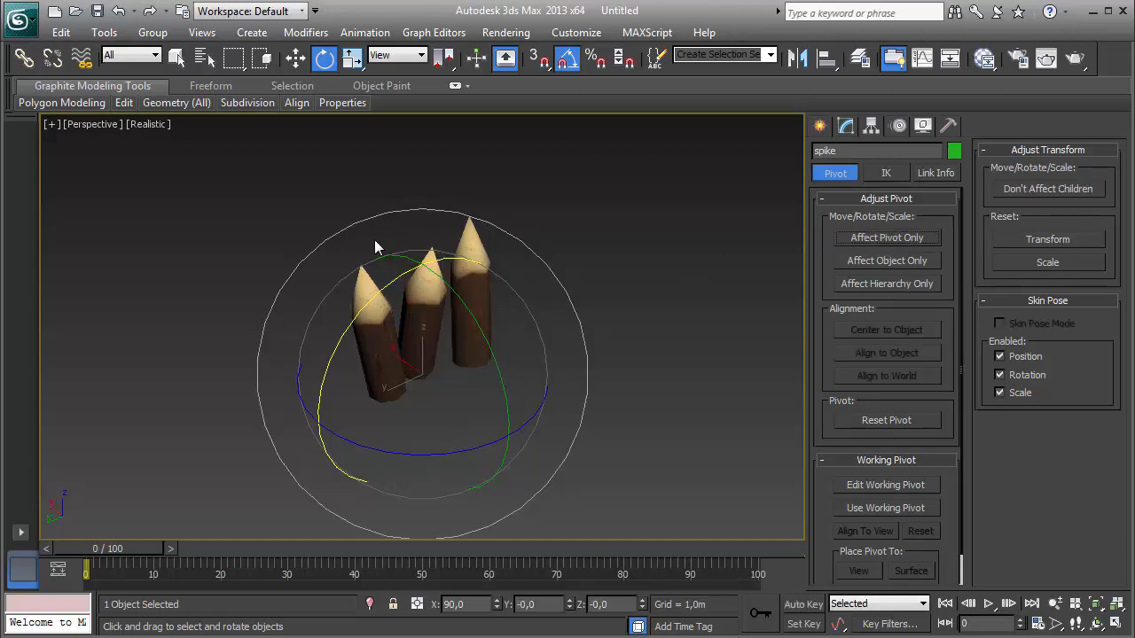
- Export the spikes over the existing woodenSpikes.FBX file in the Unity project's objects folder, keeping the FBX export settings
{"action": "left_click", "coordinate": [25, 18]}
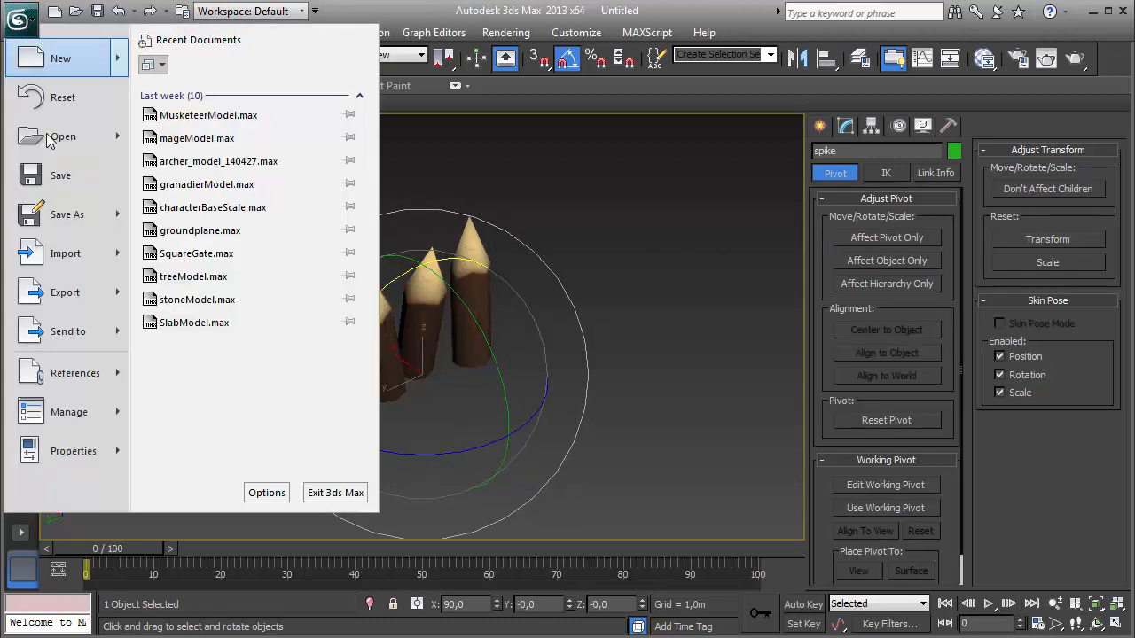
{"action": "left_click", "coordinate": [107, 300]}
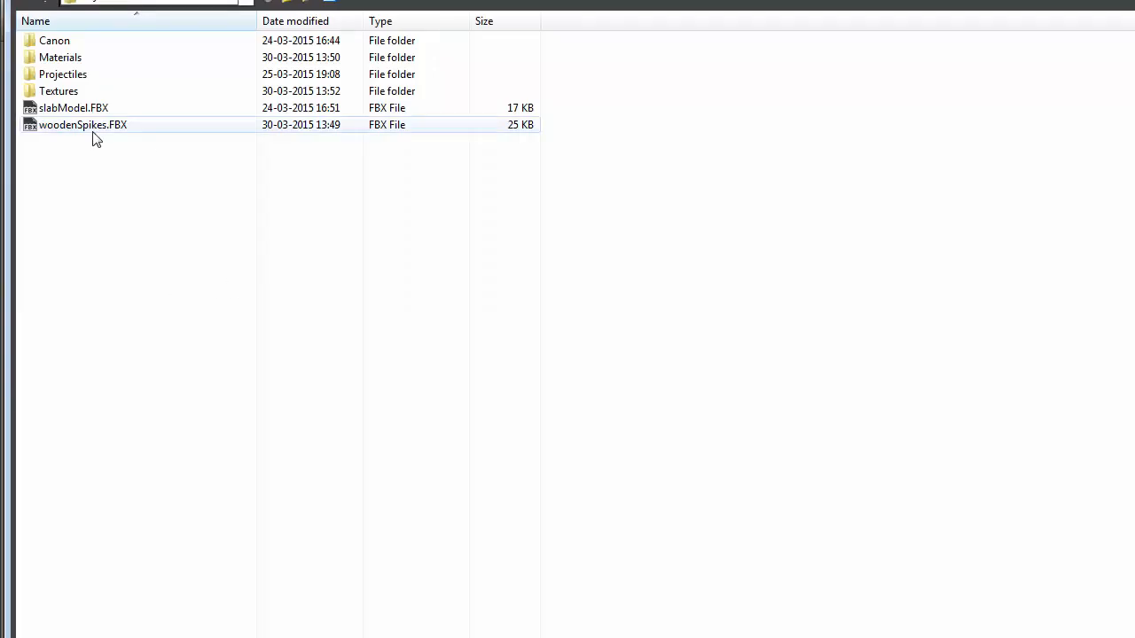
{"action": "double_click", "coordinate": [94, 132]}
{"action": "left_click", "coordinate": [688, 383]}
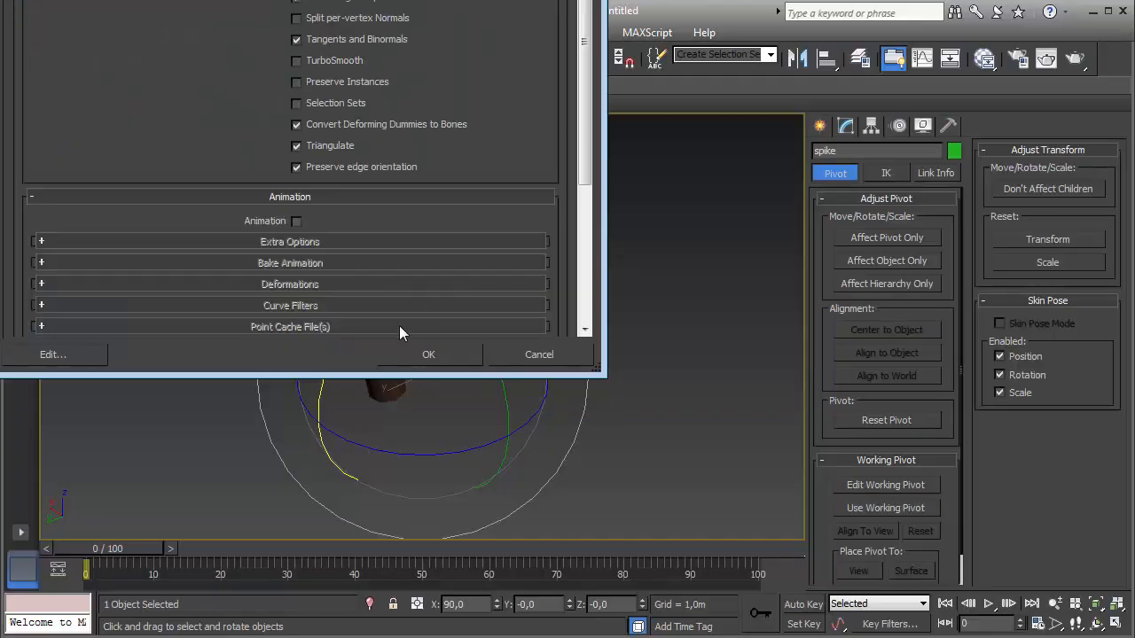
{"action": "left_click", "coordinate": [428, 353]}
{"action": "left_click", "coordinate": [177, 58]}
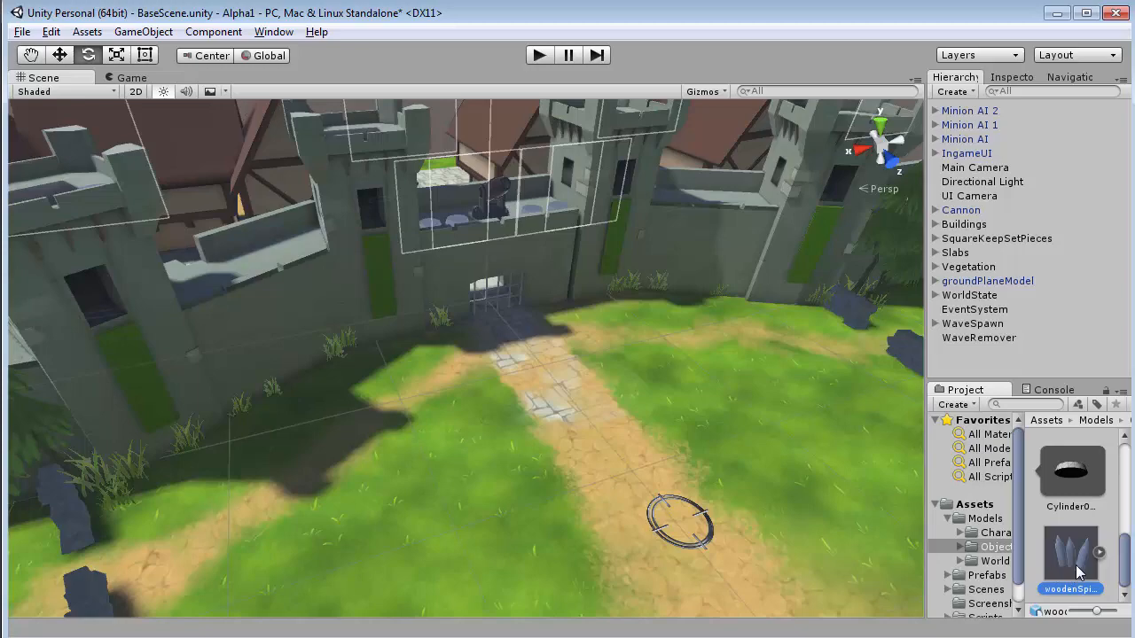
- In Unity, place the woodenSpikes model on the grass beside the path in front of the castle gate
{"action": "left_click_drag", "start_coordinate": [1078, 572], "coordinate": [400, 425]}
{"action": "scroll", "coordinate": [399, 424], "scroll_direction": "up", "scroll_amount": 5}
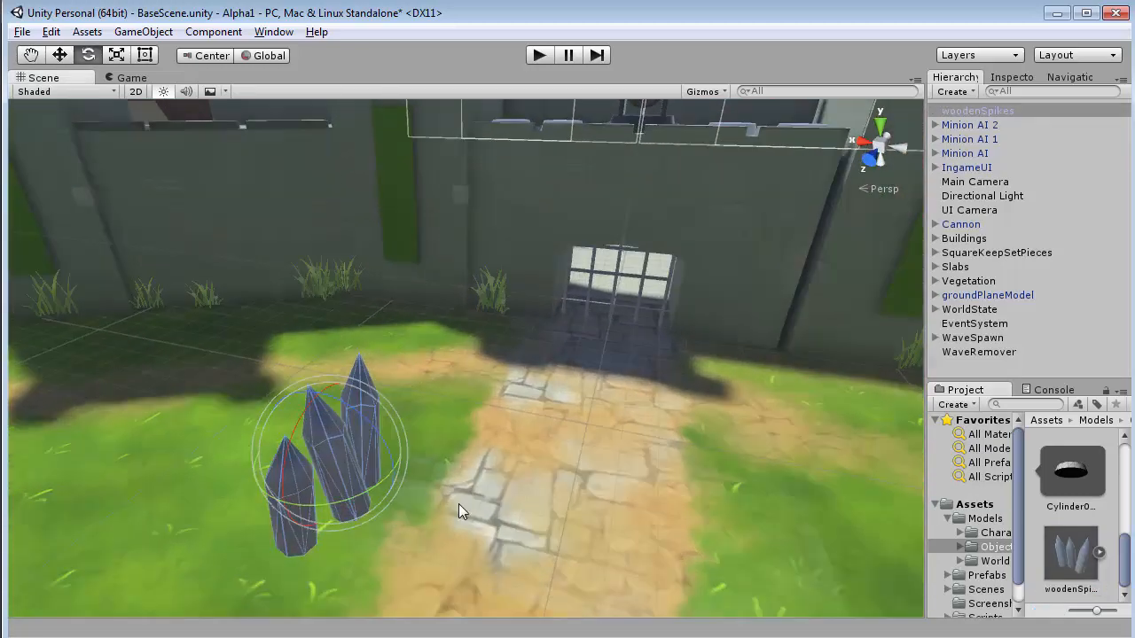
{"action": "left_click_drag", "start_coordinate": [458, 503], "coordinate": [653, 470], "text": "alt"}
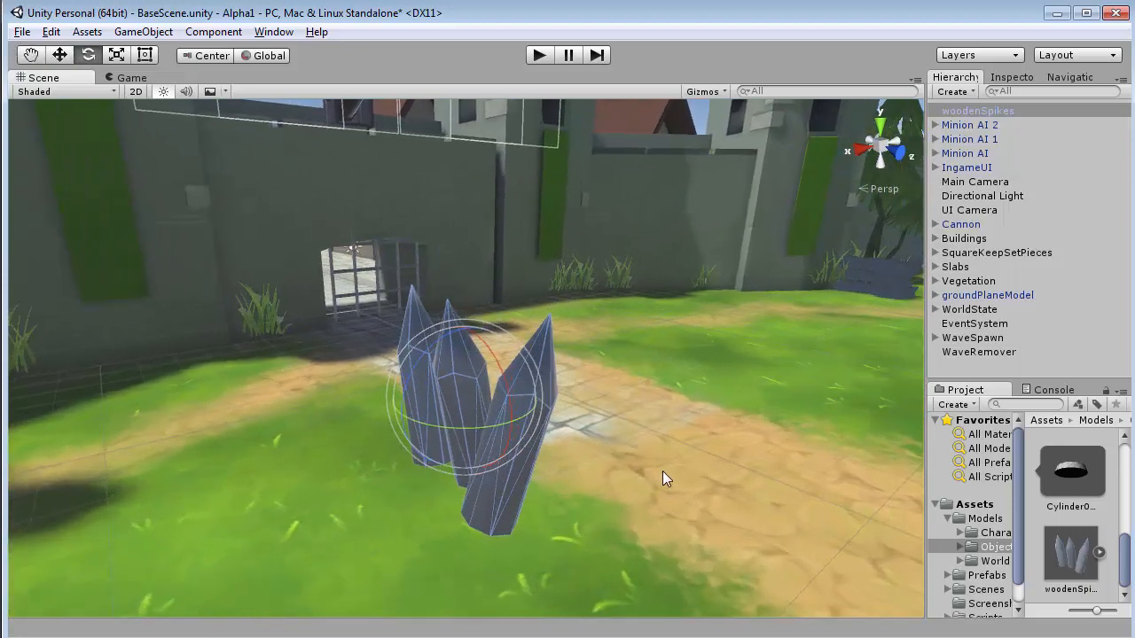
{"action": "left_click", "coordinate": [608, 474]}
{"action": "left_click", "coordinate": [508, 417]}
{"action": "left_click_drag", "start_coordinate": [722, 435], "coordinate": [676, 456], "text": "alt"}
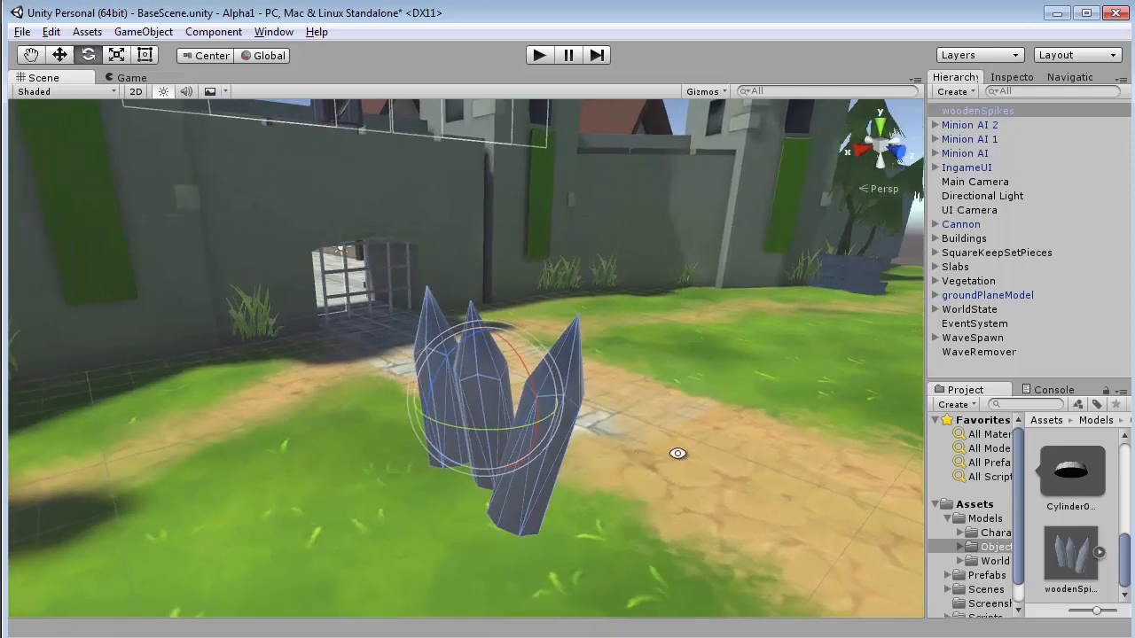
- Apply the wooden spikes texture from the Objects folder's textures to the spikes in the scene
{"action": "left_click", "coordinate": [961, 547]}
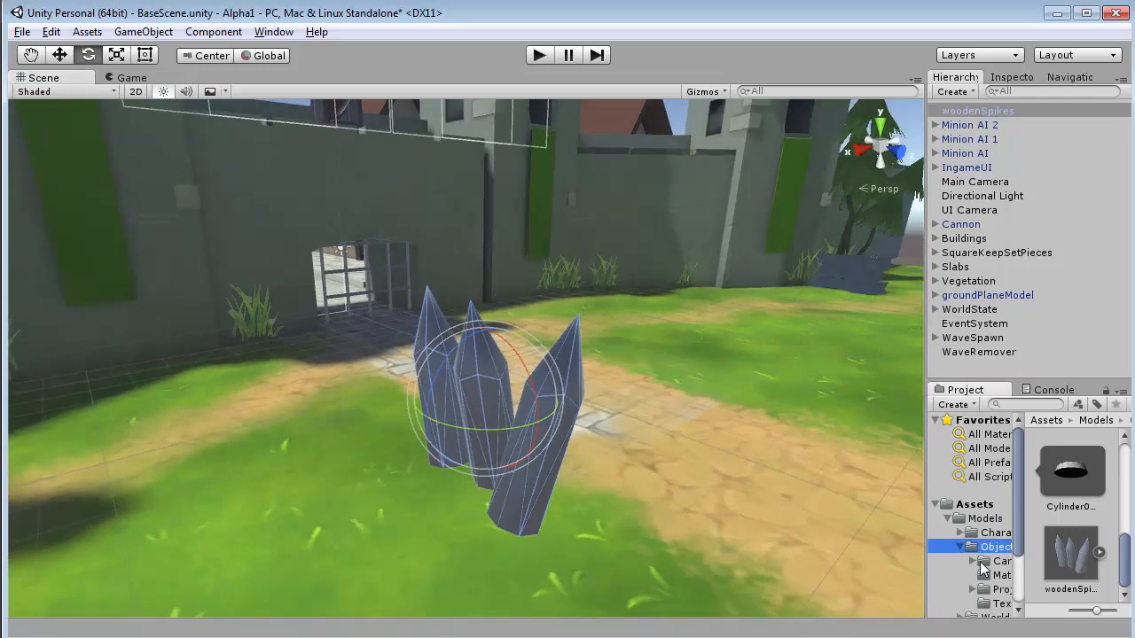
{"action": "left_click", "coordinate": [993, 604]}
{"action": "left_click_drag", "start_coordinate": [1070, 494], "coordinate": [539, 423]}
{"action": "left_click_drag", "start_coordinate": [538, 359], "coordinate": [794, 356], "text": "alt"}
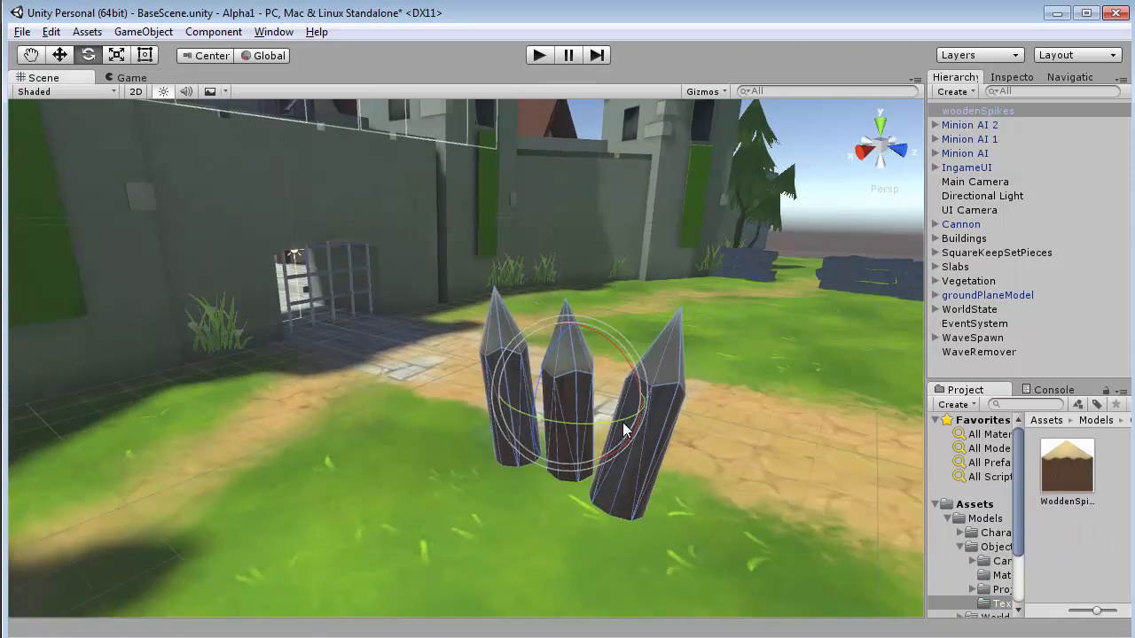
- Set the spikes' WoddenSpikesDiff material to Smoothness 0 and Metallic 0, widening the inspector to reach the sliders
{"action": "left_click", "coordinate": [1012, 77]}
{"action": "scroll", "coordinate": [1011, 341], "scroll_direction": "down", "scroll_amount": 3}
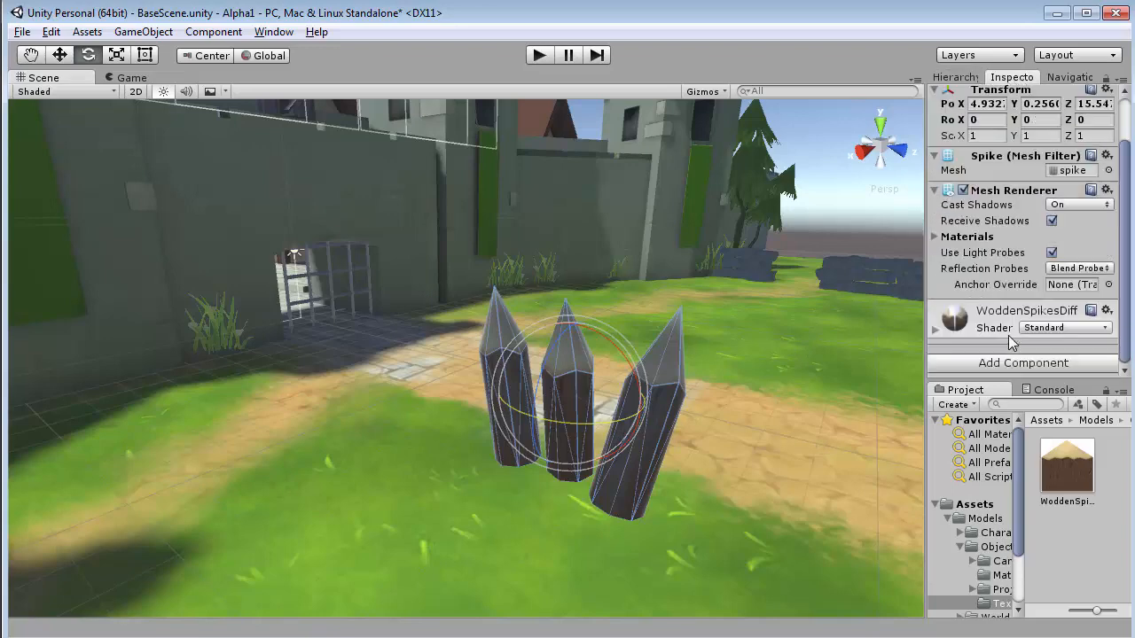
{"action": "left_click", "coordinate": [993, 318]}
{"action": "scroll", "coordinate": [1020, 275], "scroll_direction": "down", "scroll_amount": 8}
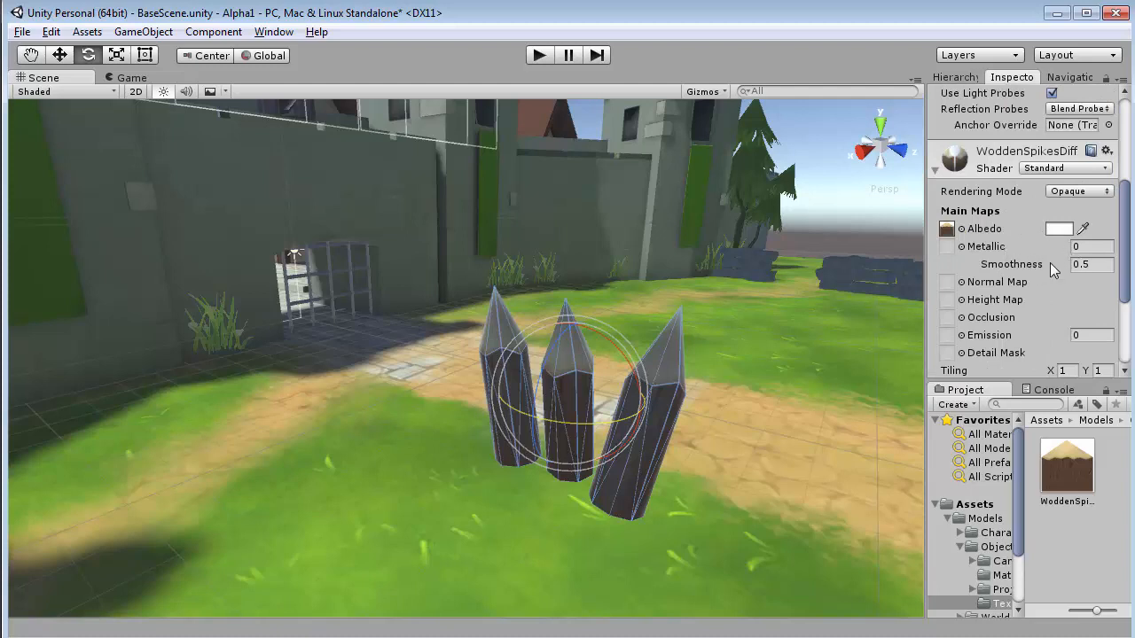
{"action": "left_click_drag", "start_coordinate": [922, 267], "coordinate": [875, 263]}
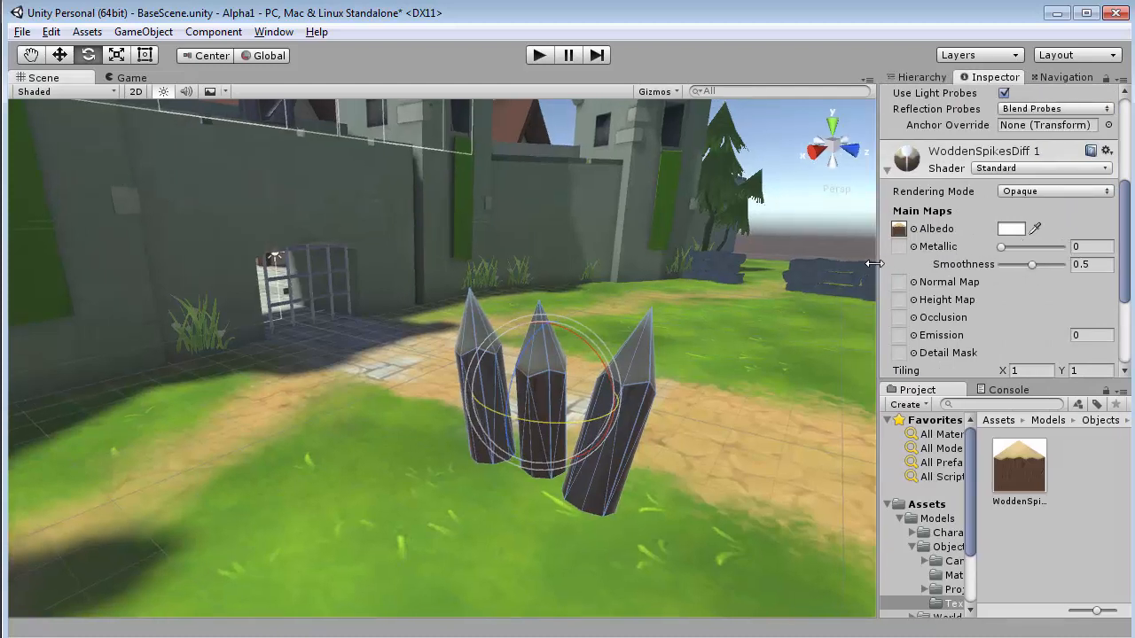
{"action": "left_click_drag", "start_coordinate": [1030, 264], "coordinate": [994, 267]}
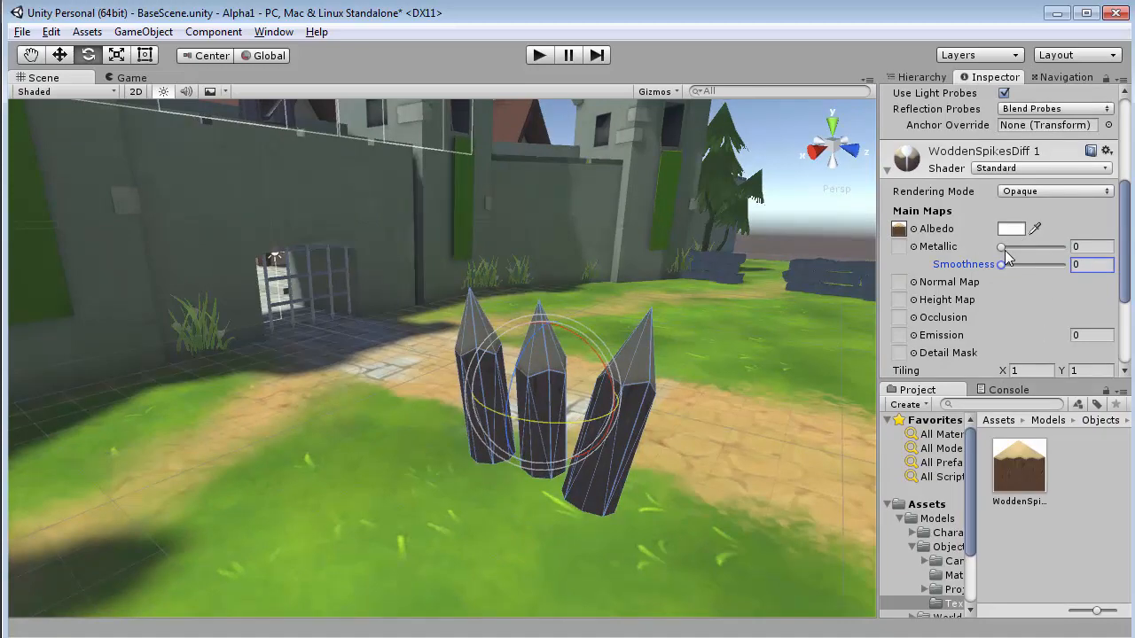
{"action": "mouse_move", "coordinate": [1002, 249]}
{"action": "left_mouse_down"}
{"action": "mouse_move", "coordinate": [1038, 248]}
{"action": "mouse_move", "coordinate": [998, 249]}
{"action": "left_mouse_up"}
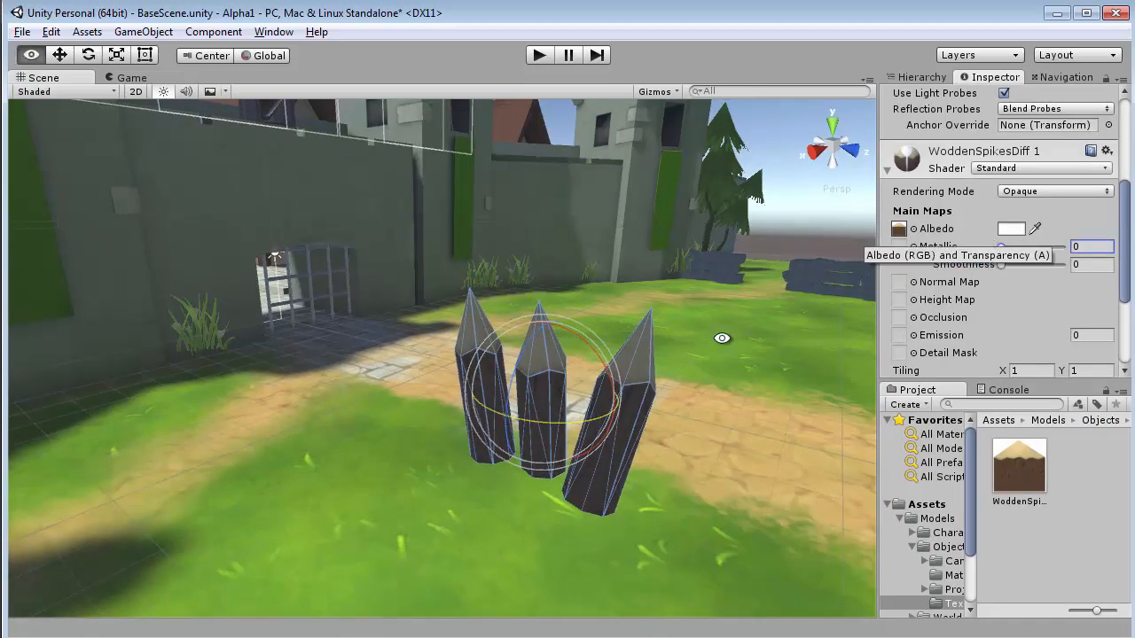
- Examine the textured spikes around the castle path from near and far, and select the group nearest the view
{"action": "left_click_drag", "start_coordinate": [721, 338], "coordinate": [364, 395], "text": "alt"}
{"action": "scroll", "coordinate": [436, 389], "scroll_direction": "down", "scroll_amount": 6}
{"action": "left_click_drag", "start_coordinate": [444, 388], "coordinate": [737, 367], "text": "alt"}
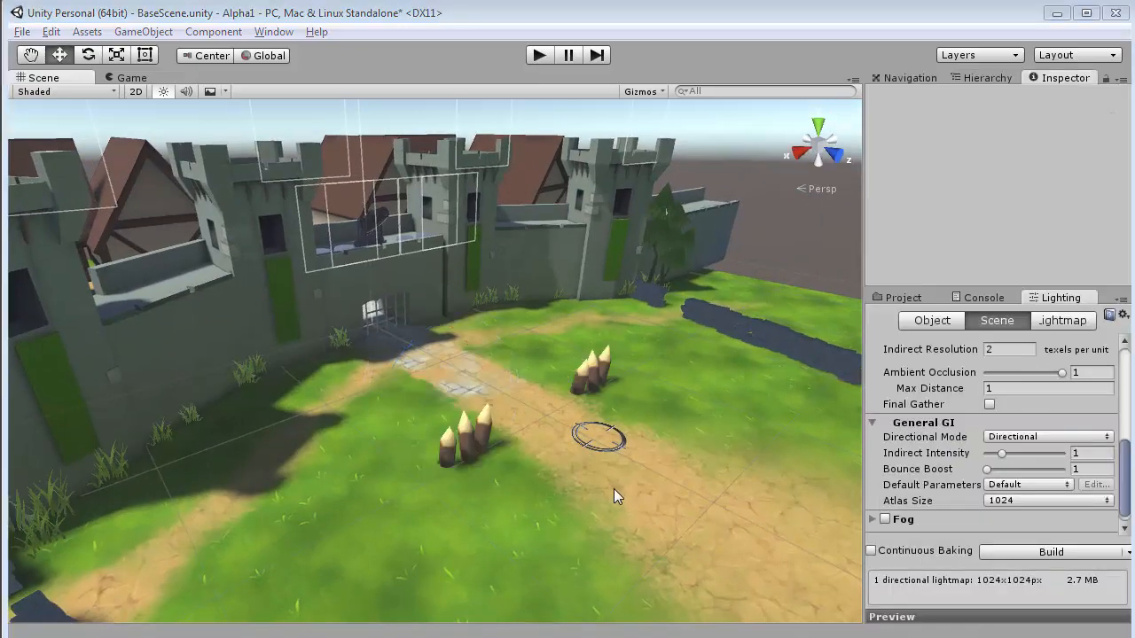
{"action": "left_click_drag", "start_coordinate": [614, 489], "coordinate": [509, 578], "text": "alt"}
{"action": "scroll", "coordinate": [759, 495], "scroll_direction": "up", "scroll_amount": 3}
{"action": "left_click_drag", "start_coordinate": [744, 497], "coordinate": [292, 545], "text": "alt"}
{"action": "middle_click_drag", "start_coordinate": [406, 455], "coordinate": [381, 447]}
{"action": "scroll", "coordinate": [577, 375], "scroll_direction": "up", "scroll_amount": 3}
{"action": "middle_click_drag", "start_coordinate": [555, 413], "coordinate": [694, 426]}
{"action": "left_click_drag", "start_coordinate": [417, 461], "coordinate": [550, 381], "text": "alt"}
{"action": "left_click", "coordinate": [462, 347]}
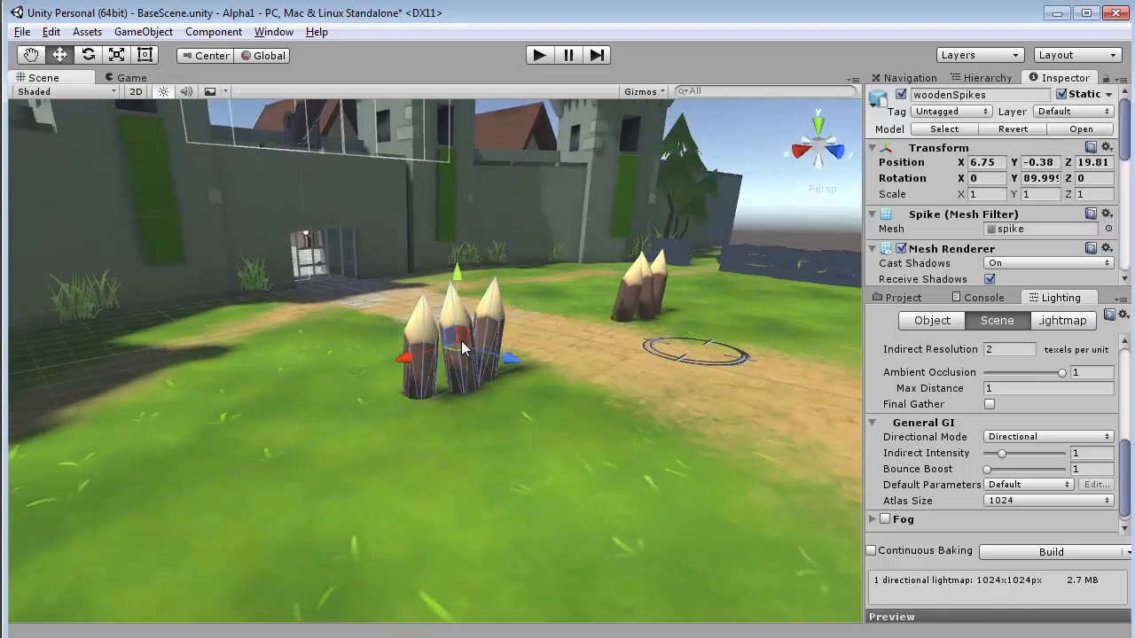